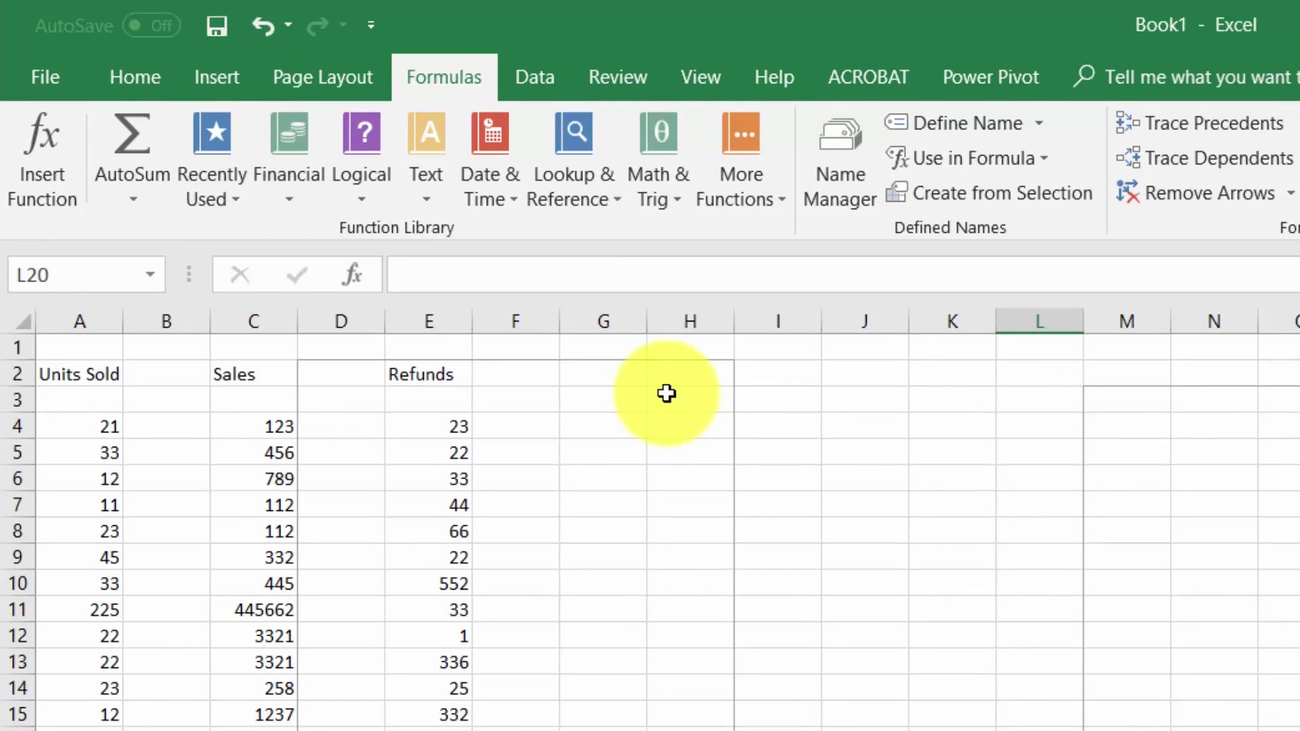
- Try a quick Sum, then an Average, of the Units Sold column, undoing both
left_click_drag(95, 423, 77, 730)
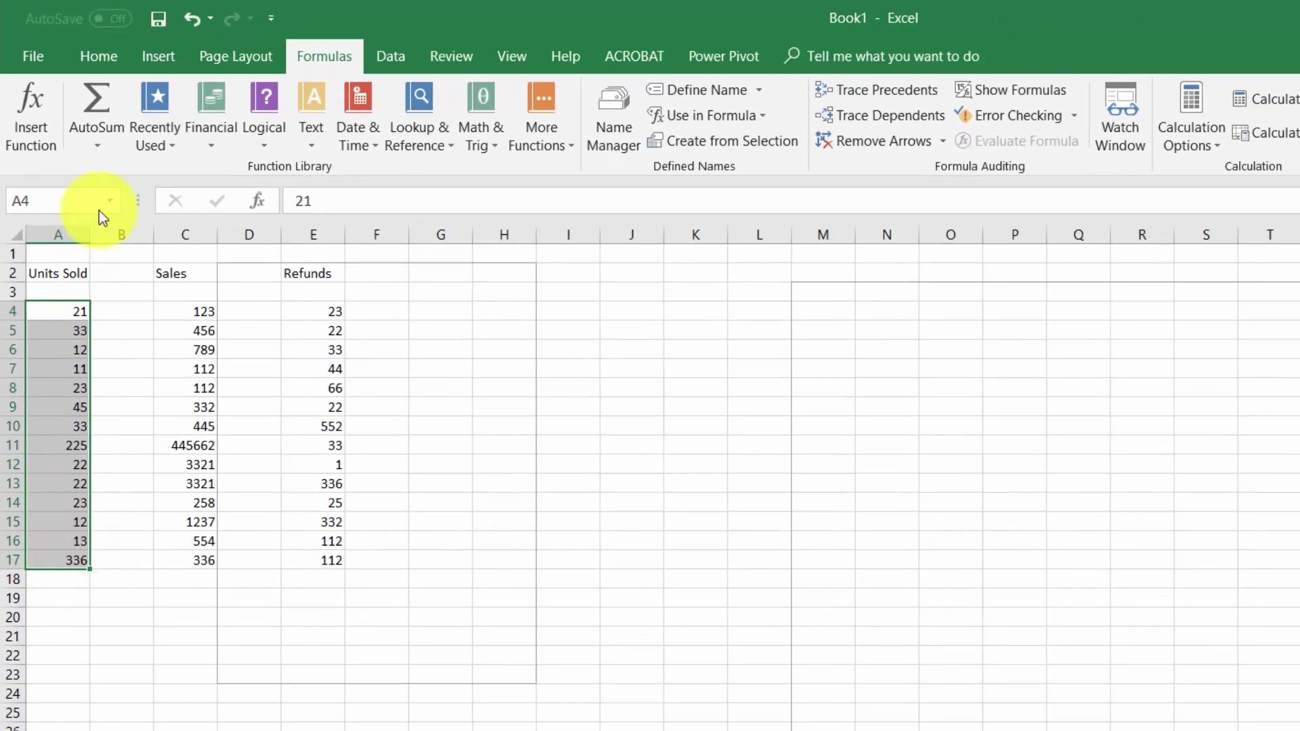
left_click(99, 142)
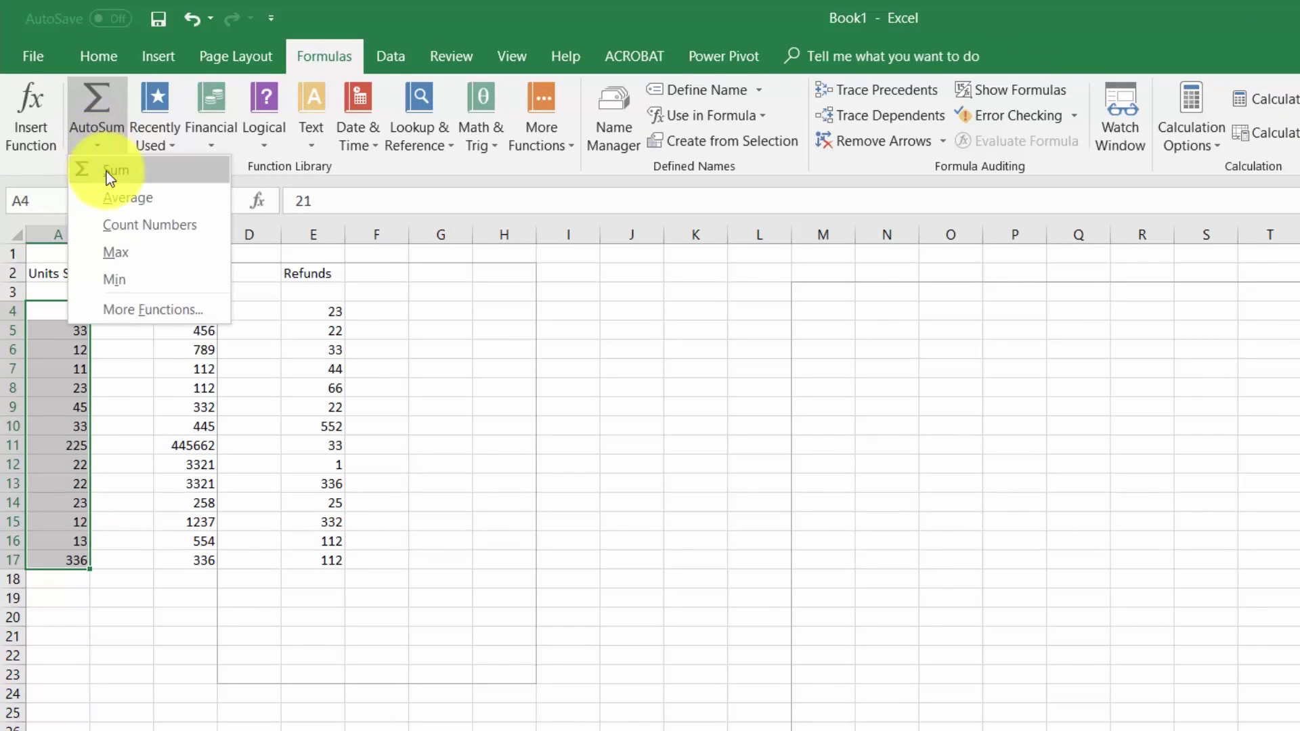
left_click(107, 172)
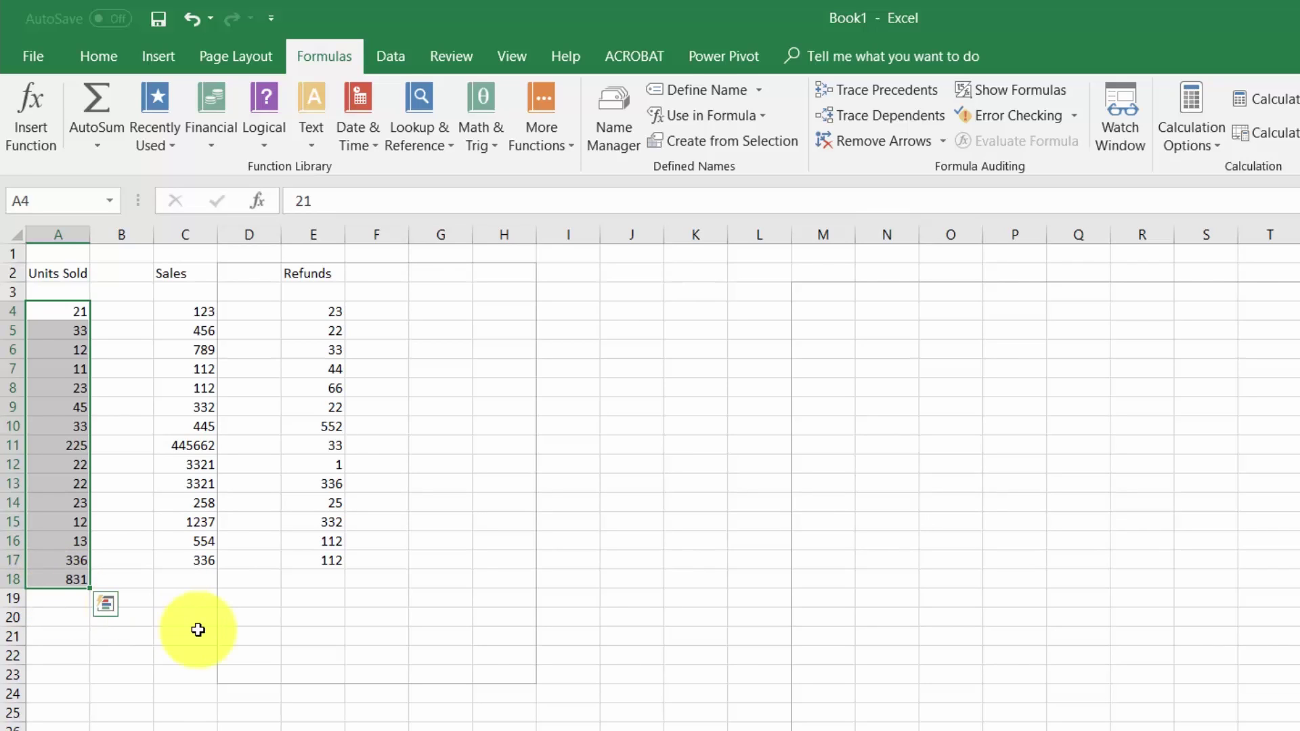
left_click(199, 13)
left_click(94, 146)
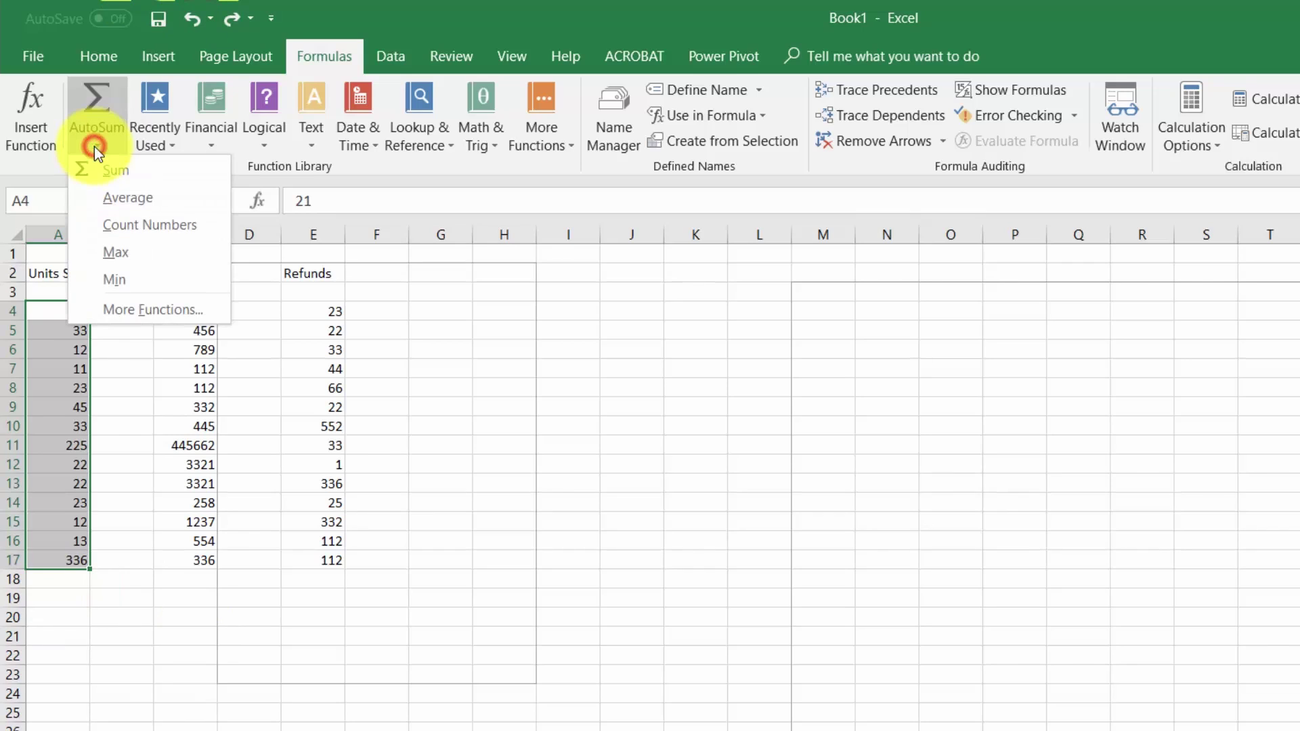
left_click(107, 191)
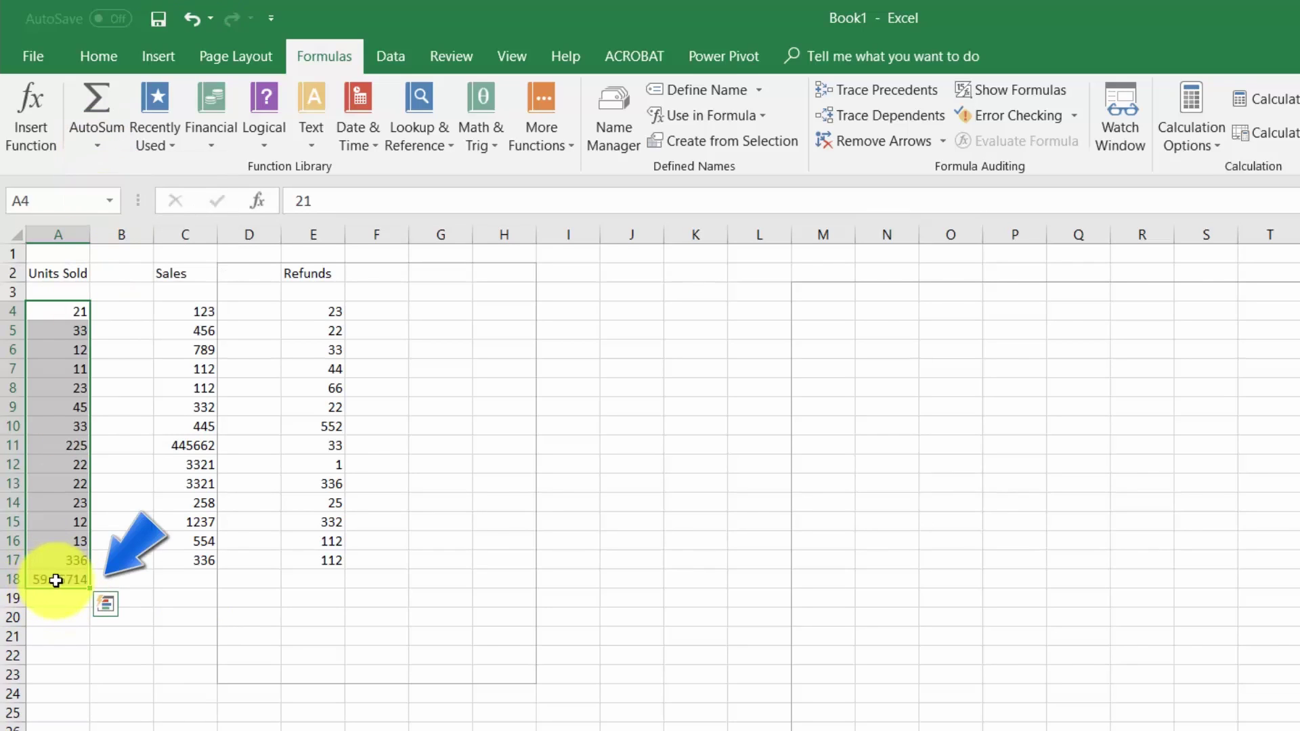
key("ctrl+z")
left_click(197, 653)
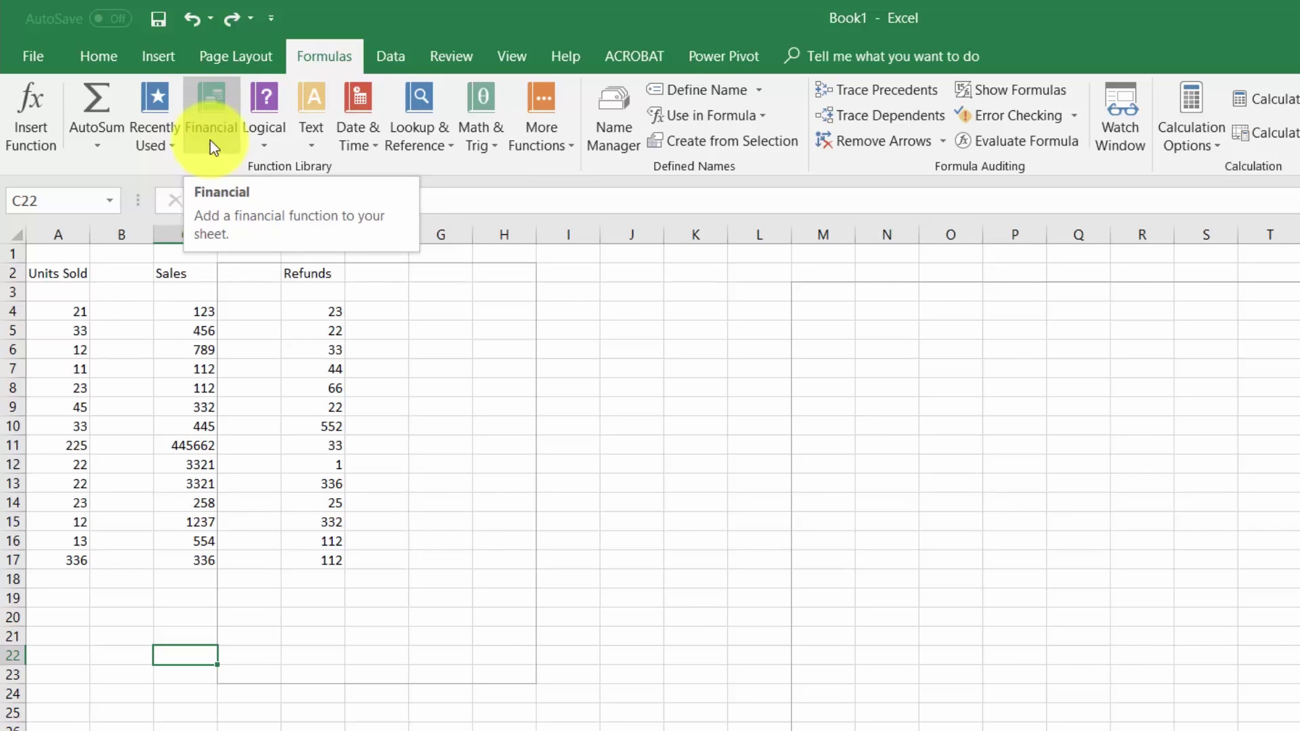
- Browse the Financial functions list without choosing one
left_click(210, 128)
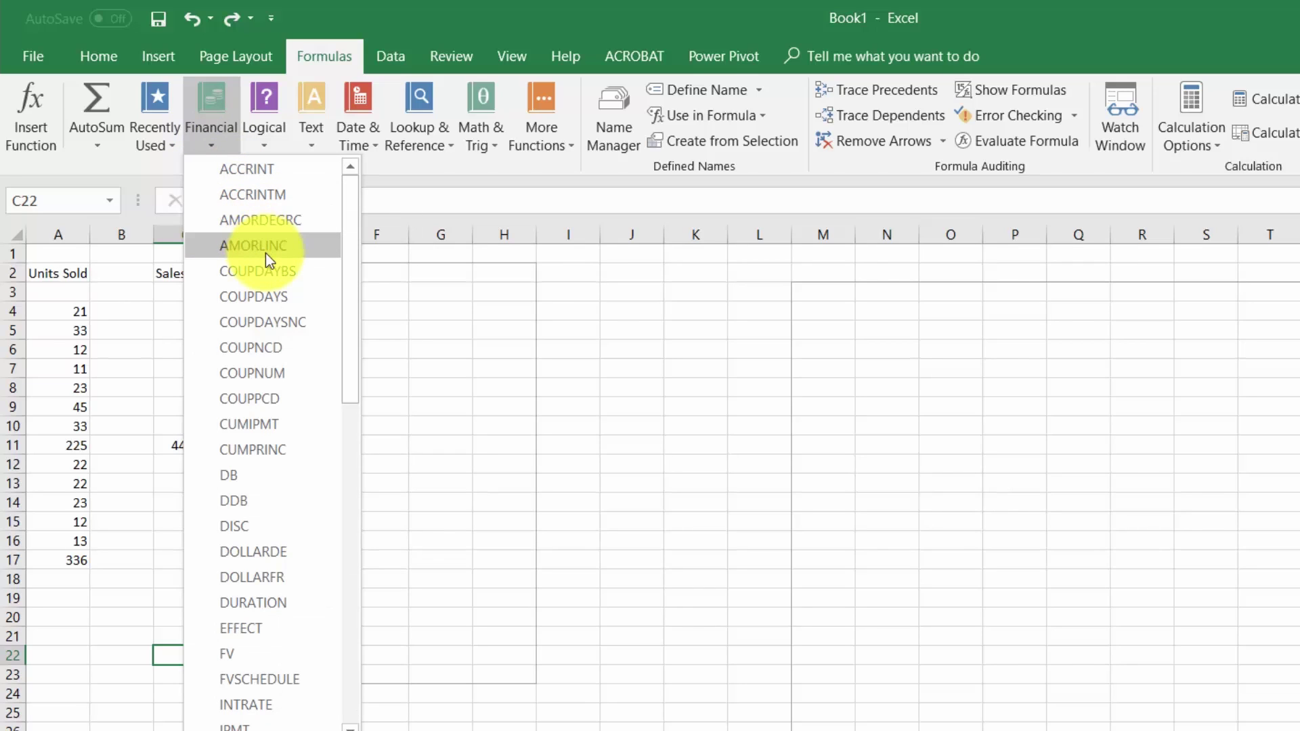
scroll(267, 258, "down", 1)
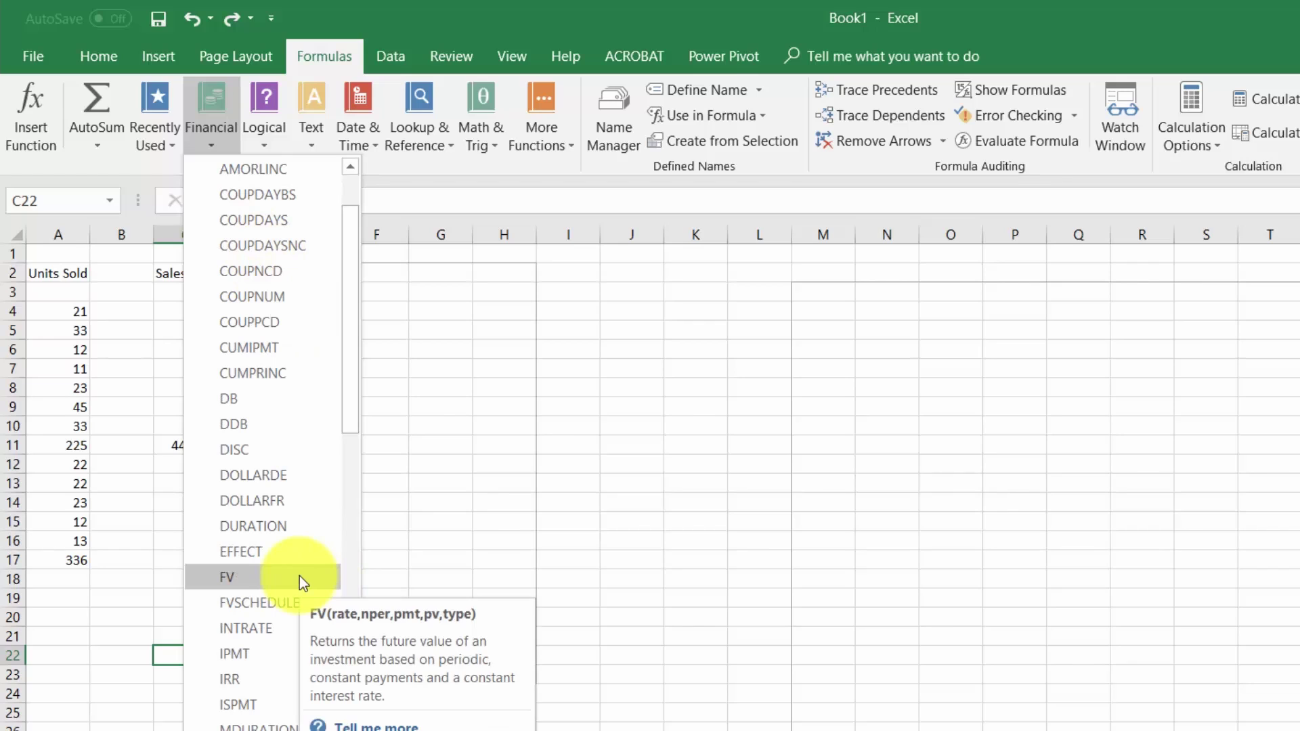
scroll(288, 586, "down", 1)
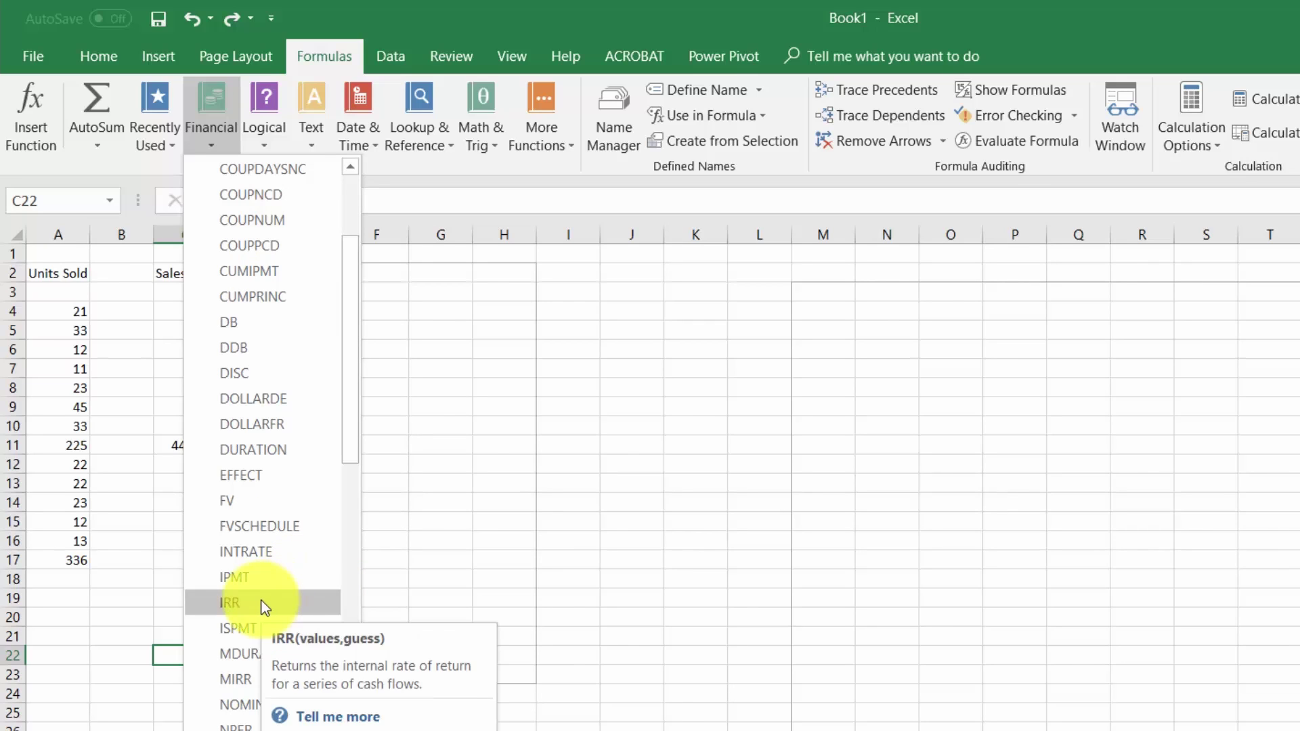
scroll(264, 607, "down", 1)
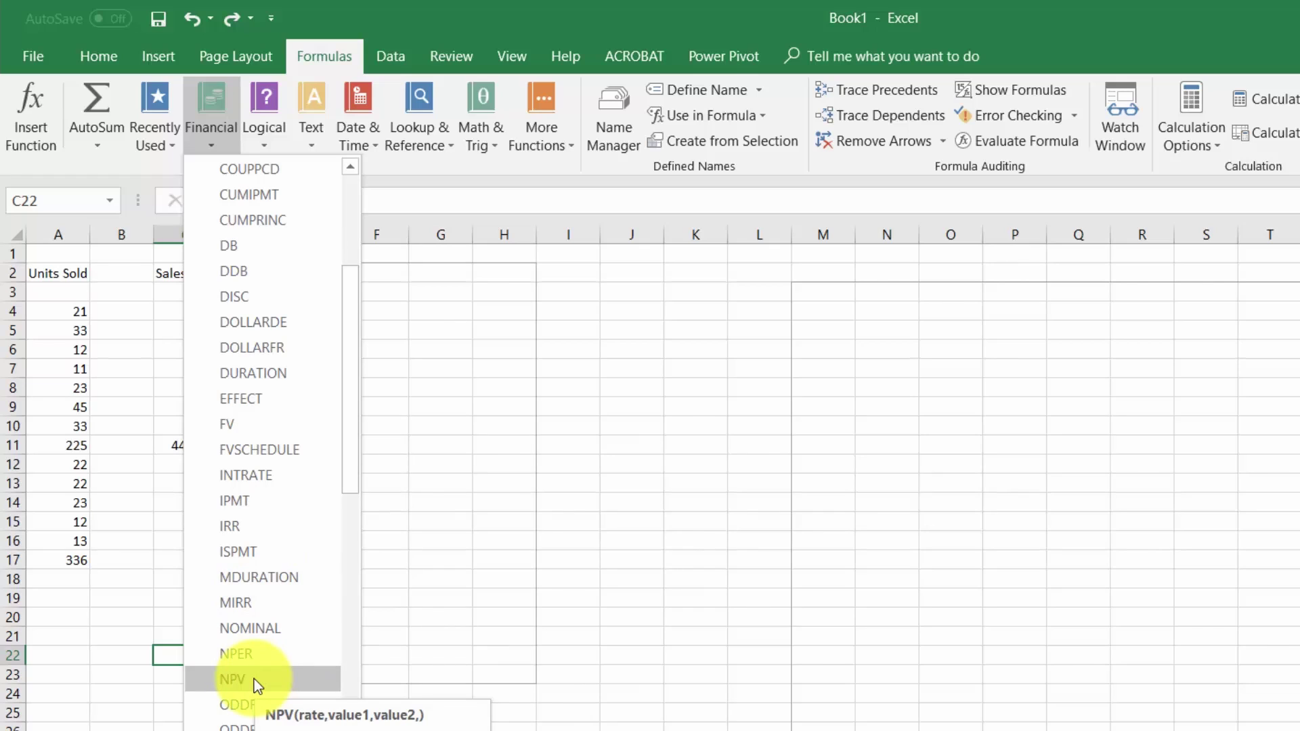
left_click(453, 265)
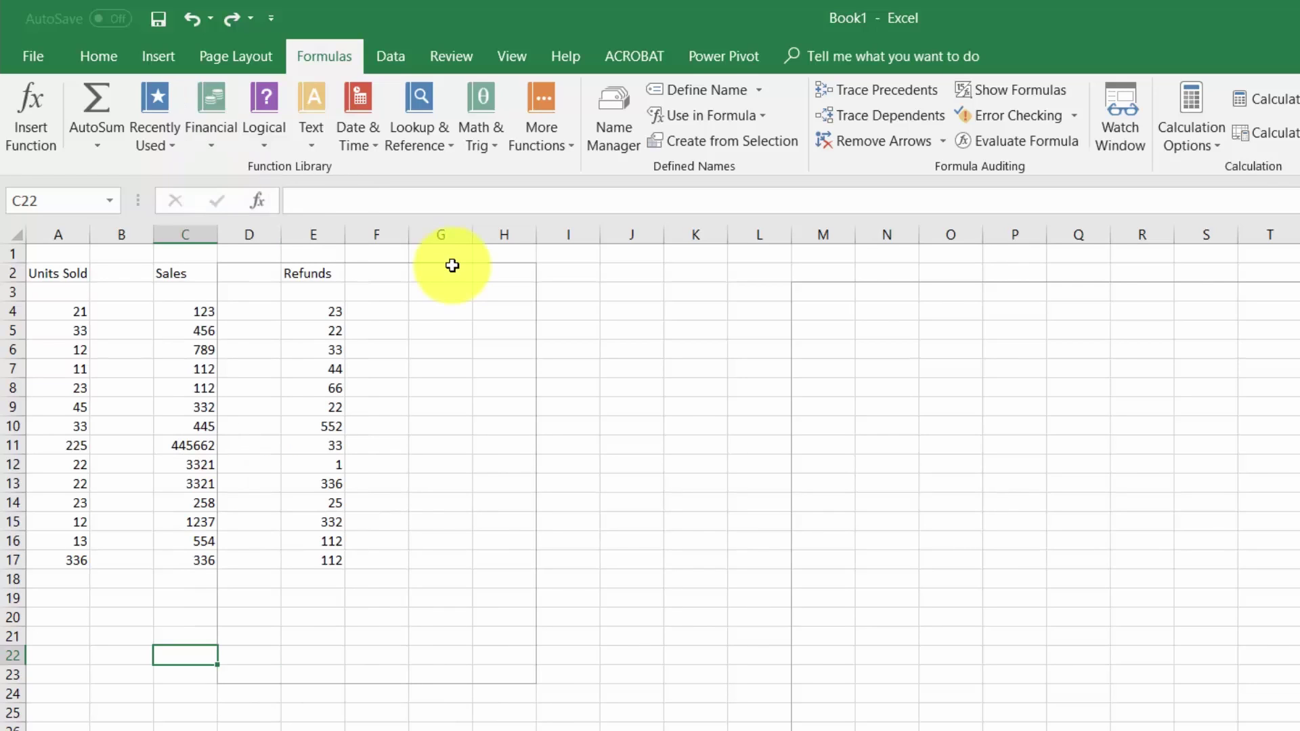
- Insert the NPV function from the Financial list into cell H4
left_click(507, 313)
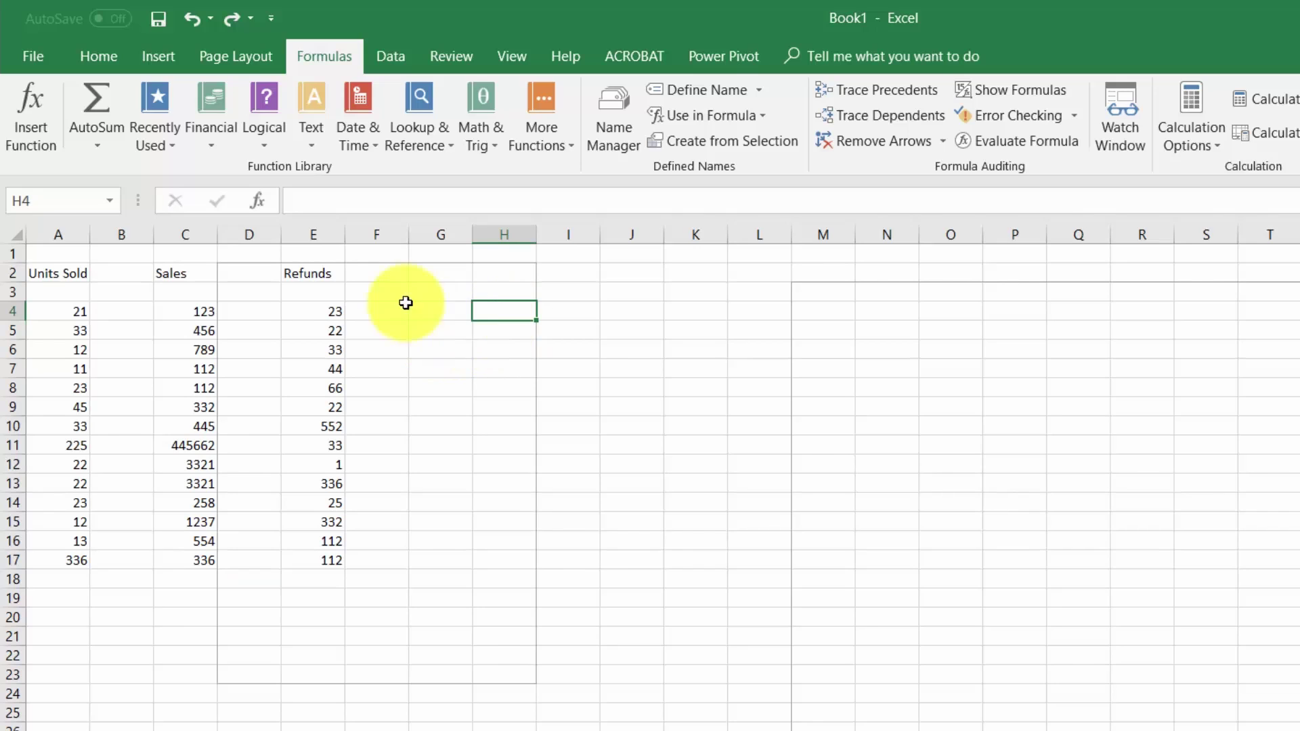
left_click(208, 141)
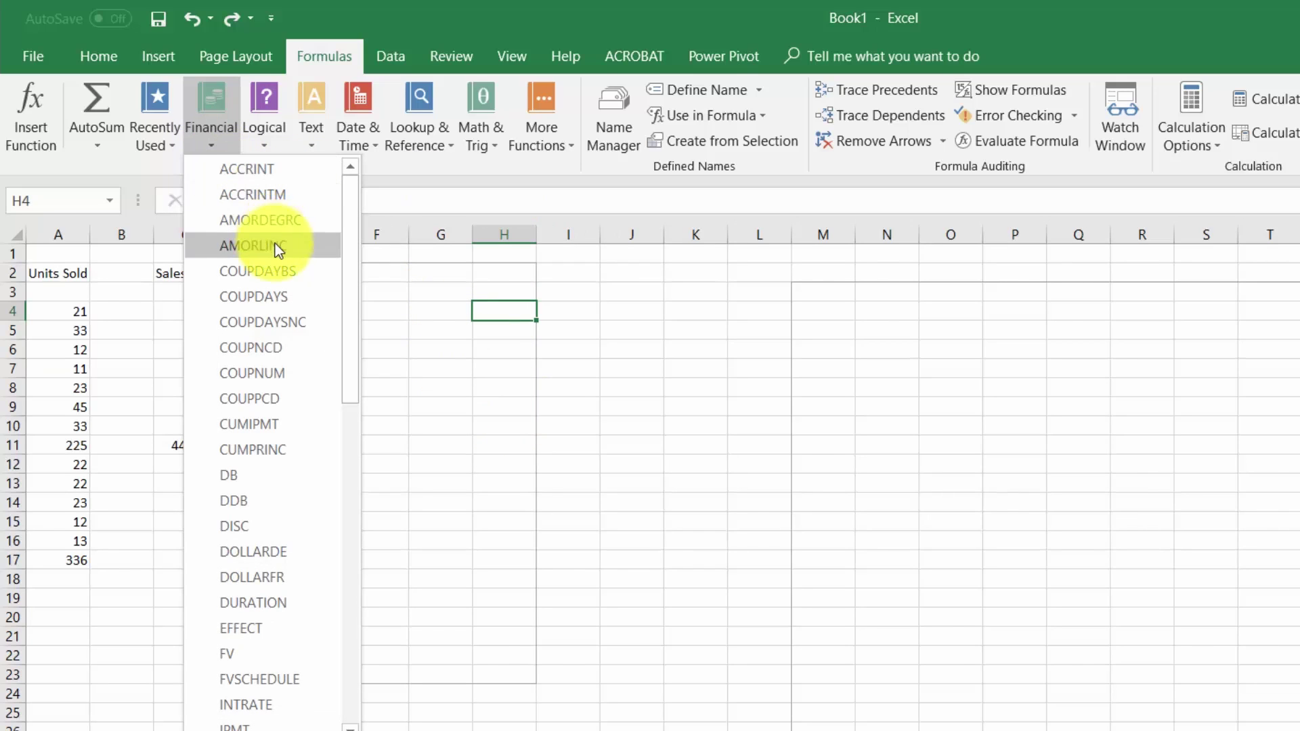
scroll(276, 255, "down", 3)
scroll(276, 255, "down", 1)
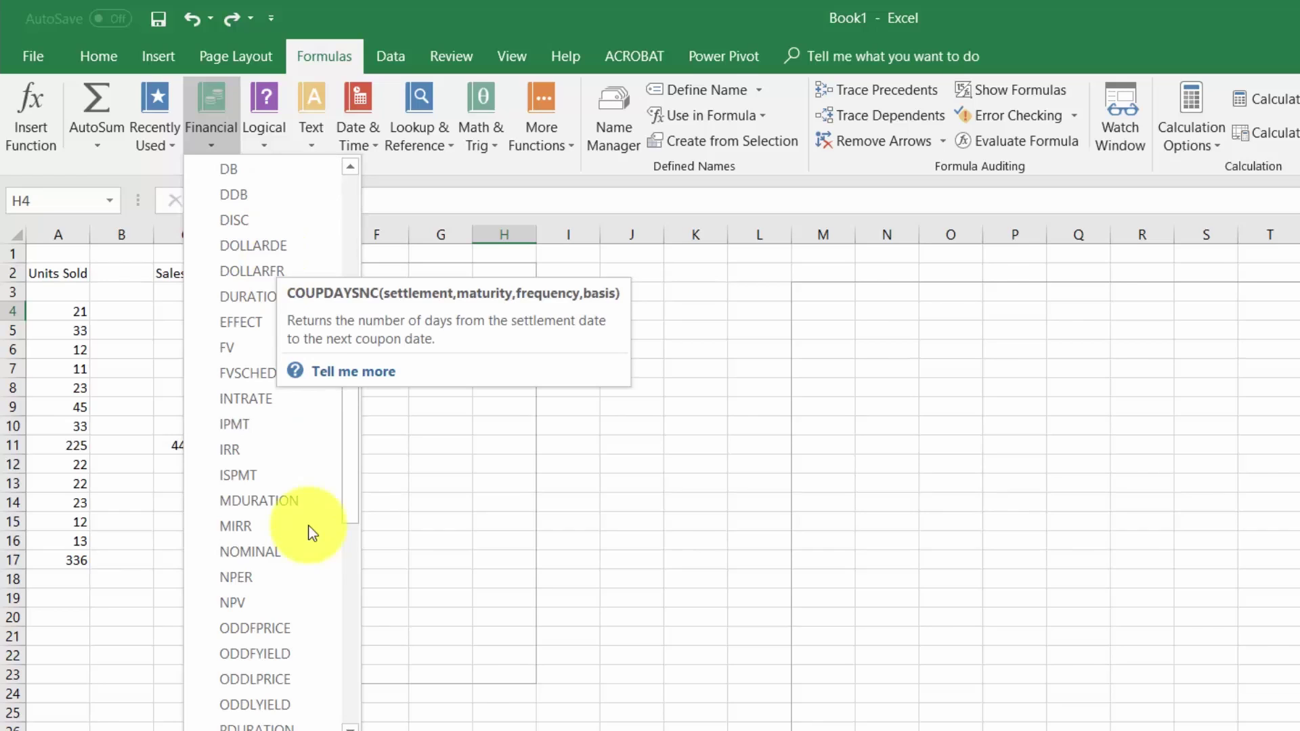
left_click(267, 598)
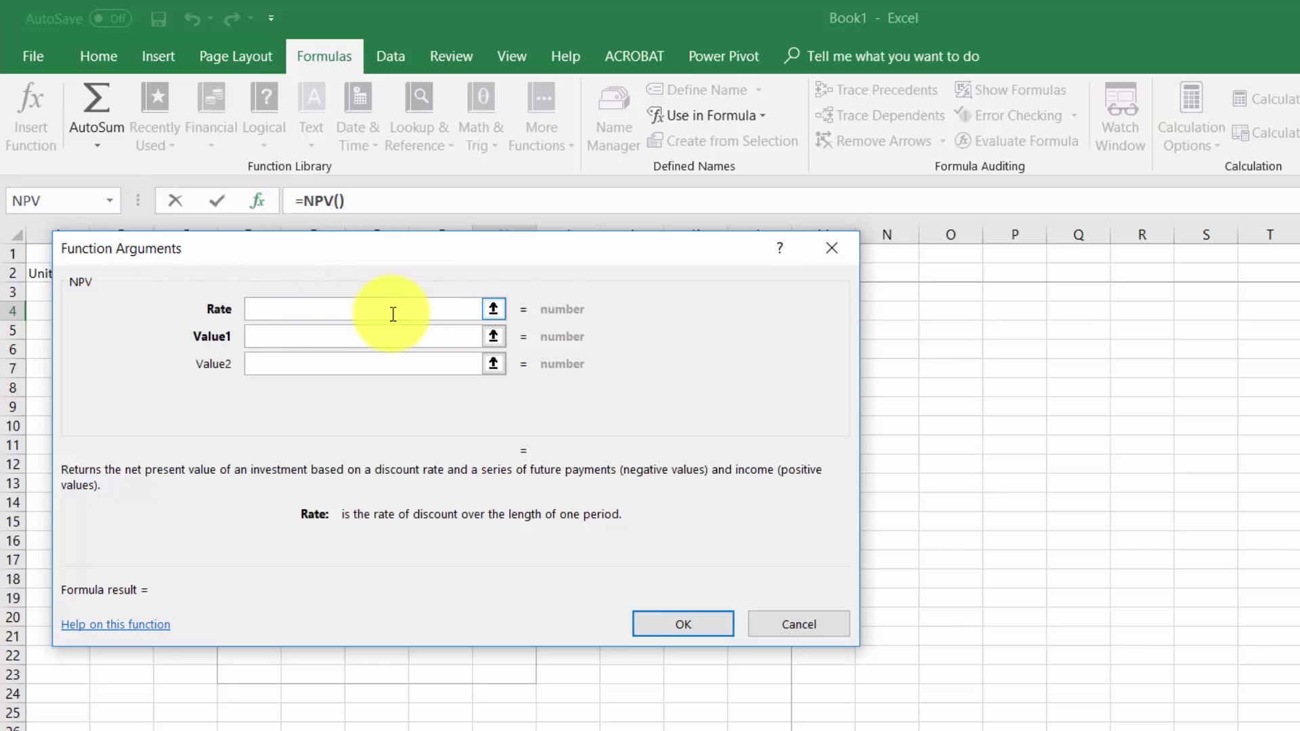
- Fill the NPV arguments with rate A7 and values E10 and D10, returning $46.00
left_click_drag(476, 257, 903, 227)
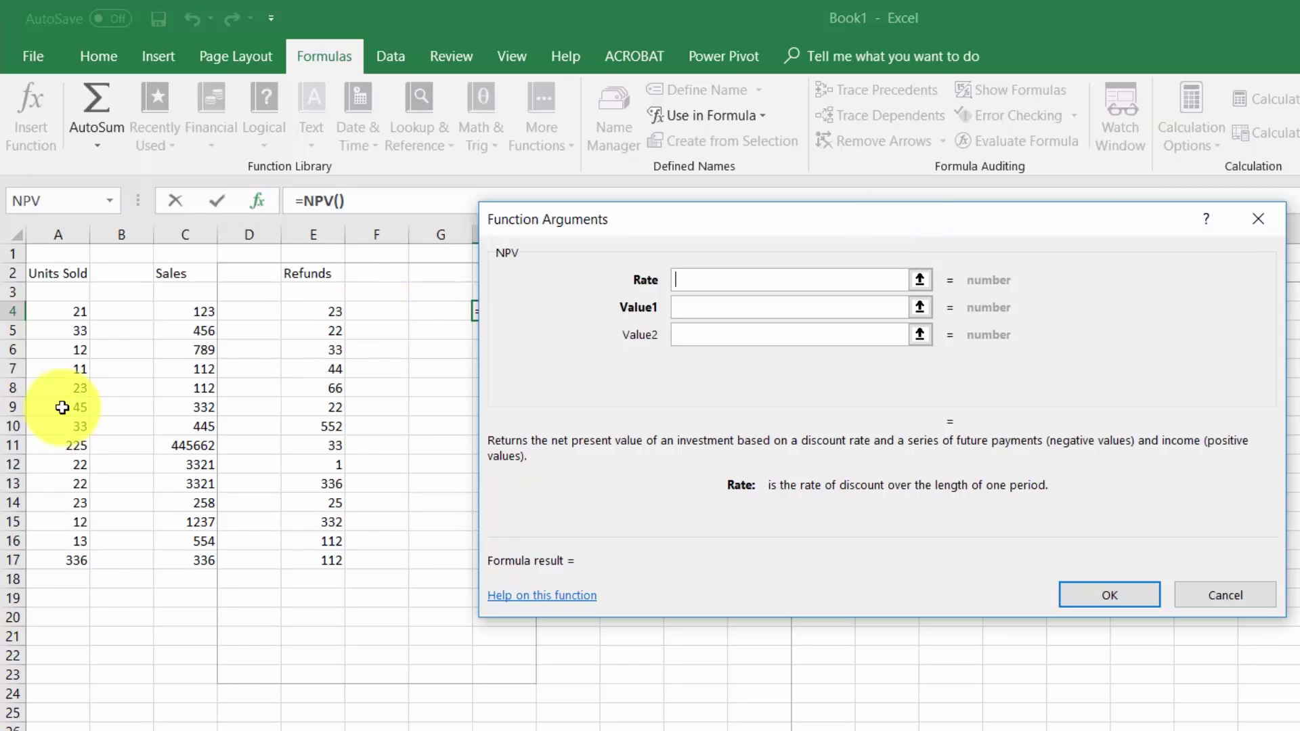
left_click(82, 374)
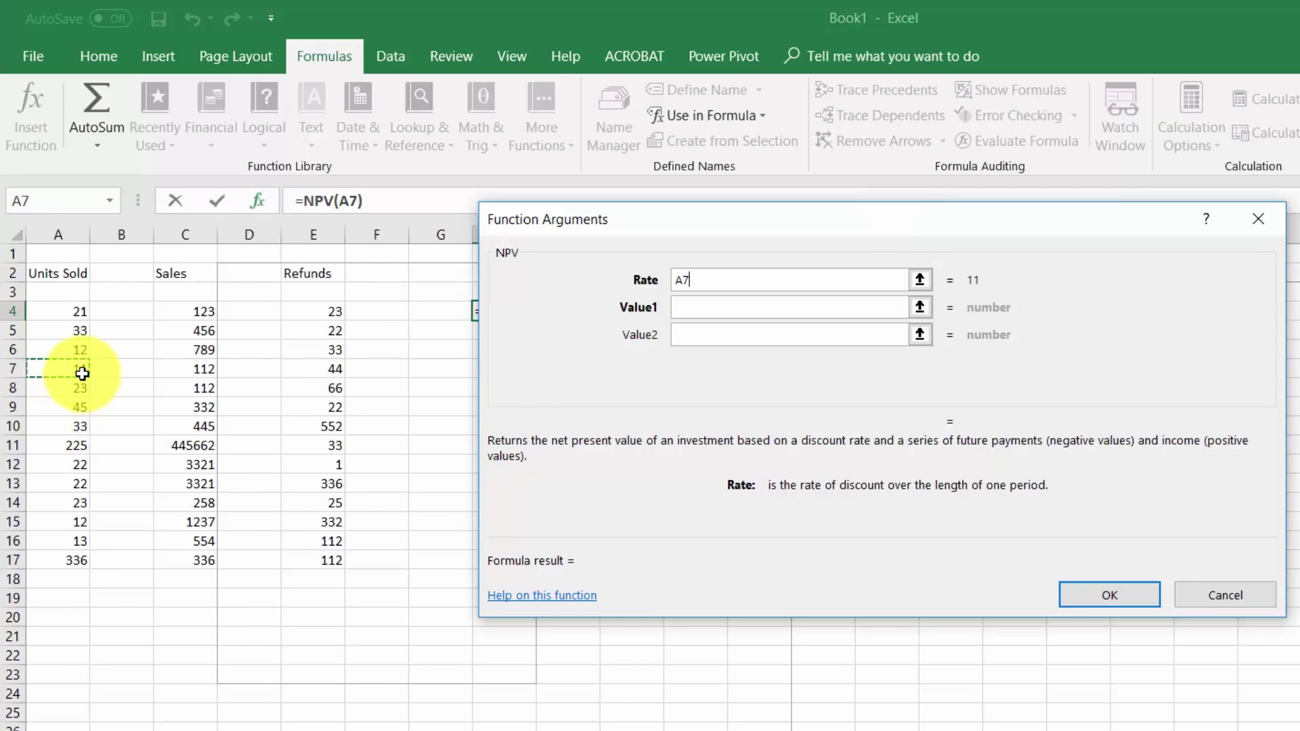
left_click(694, 311)
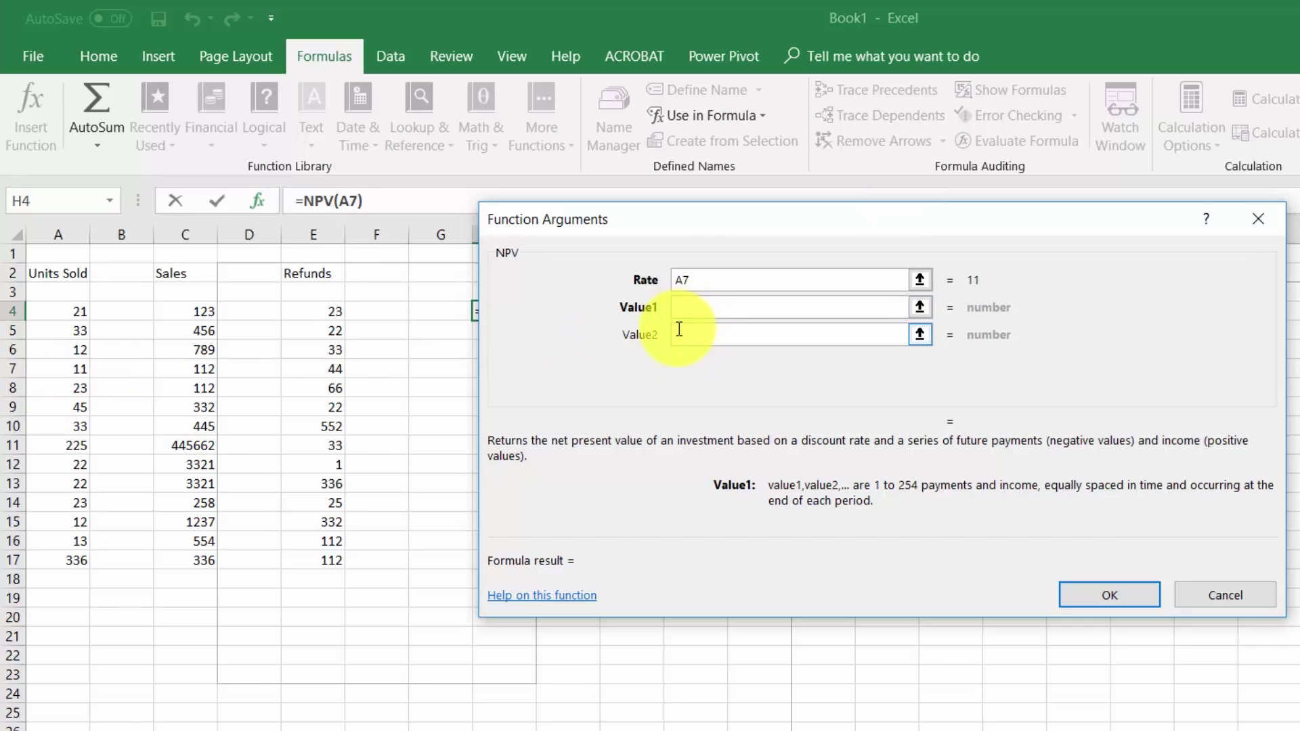
left_click(203, 407)
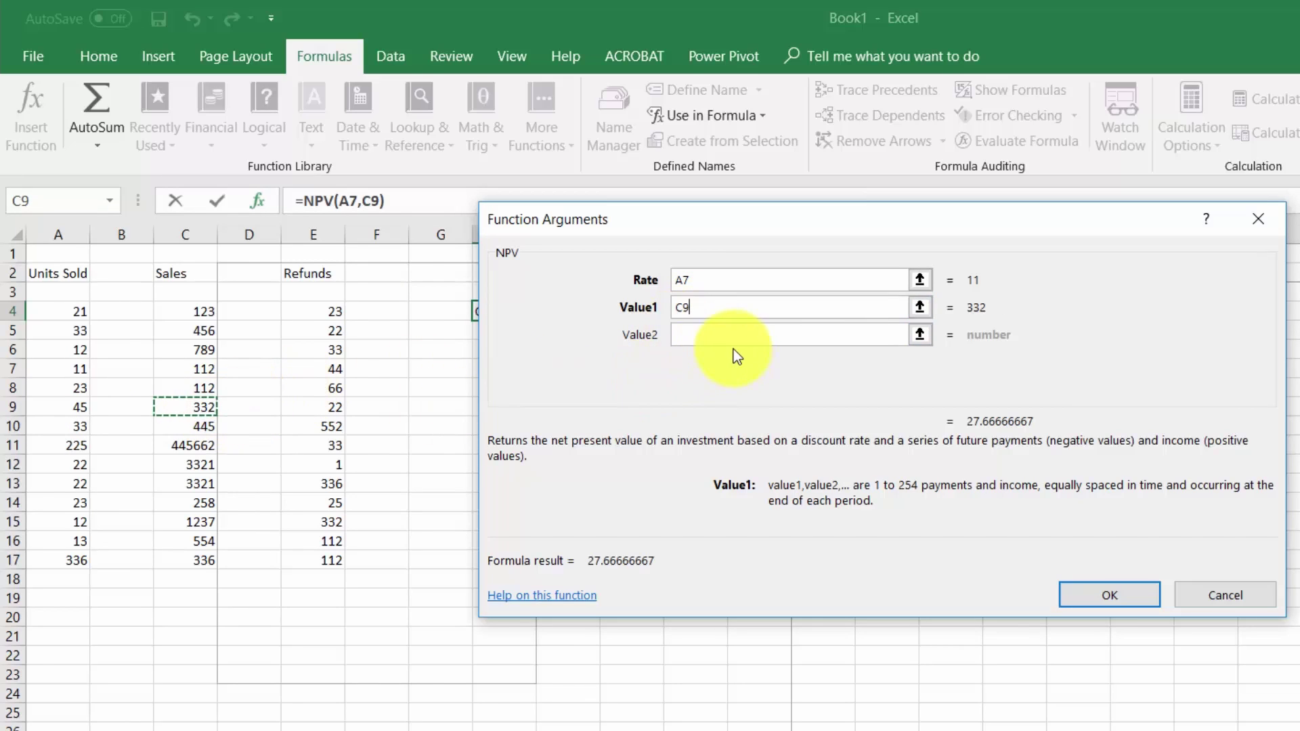
left_click(325, 426)
key("Tab")
left_click(251, 426)
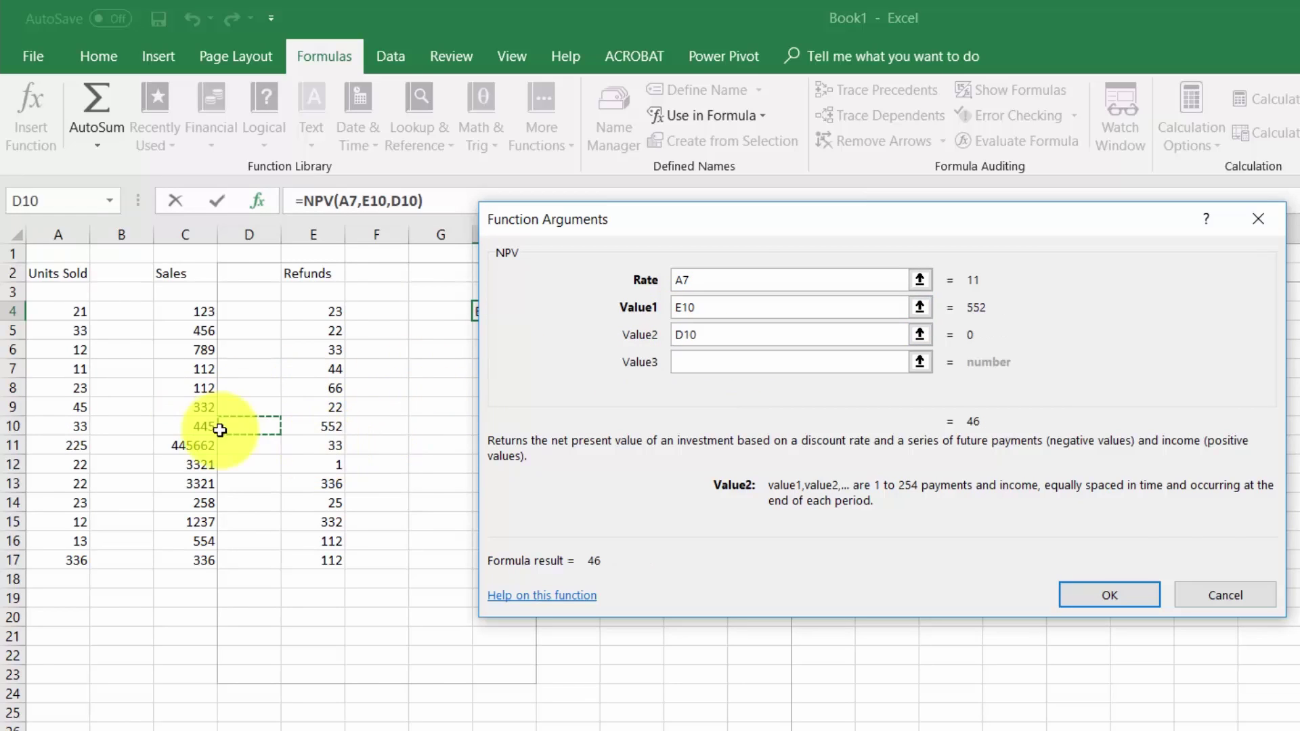
left_click(1088, 600)
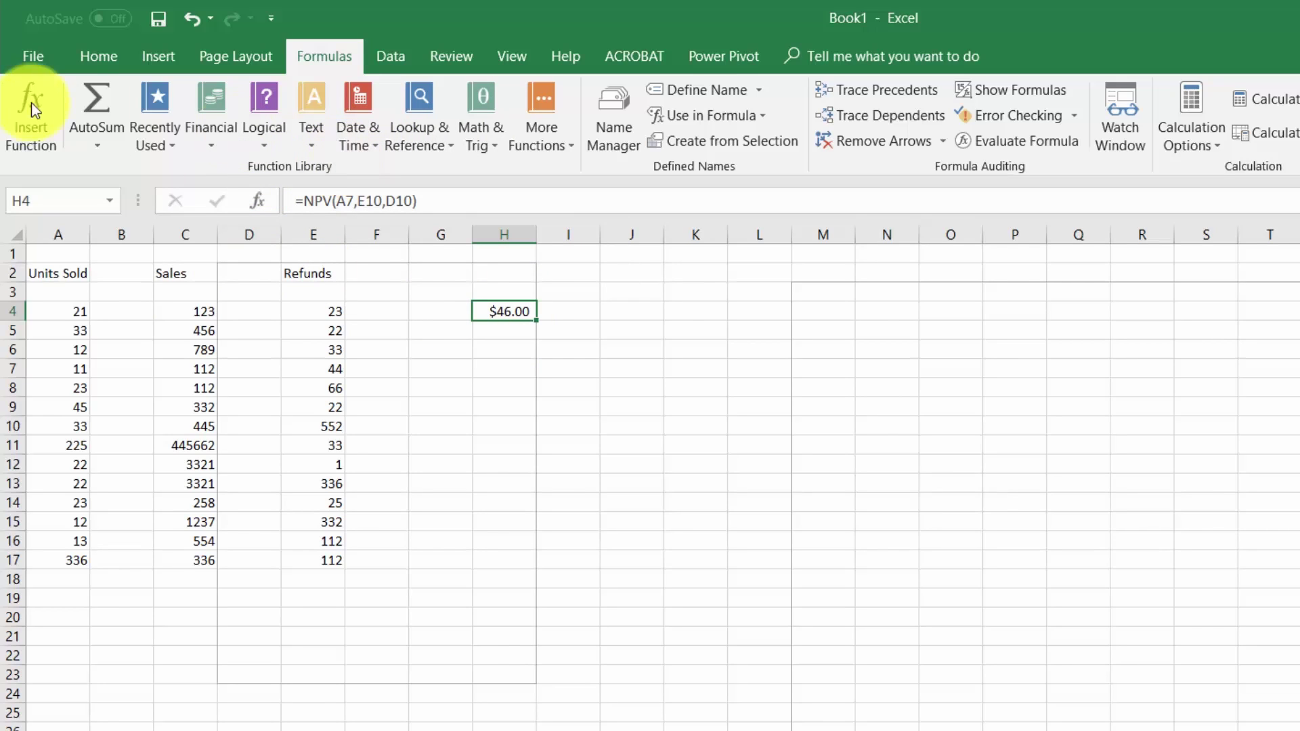
- Enter =AVERAGE(C4:C17) in H8 from Recently Used, giving 32647
left_click(175, 142)
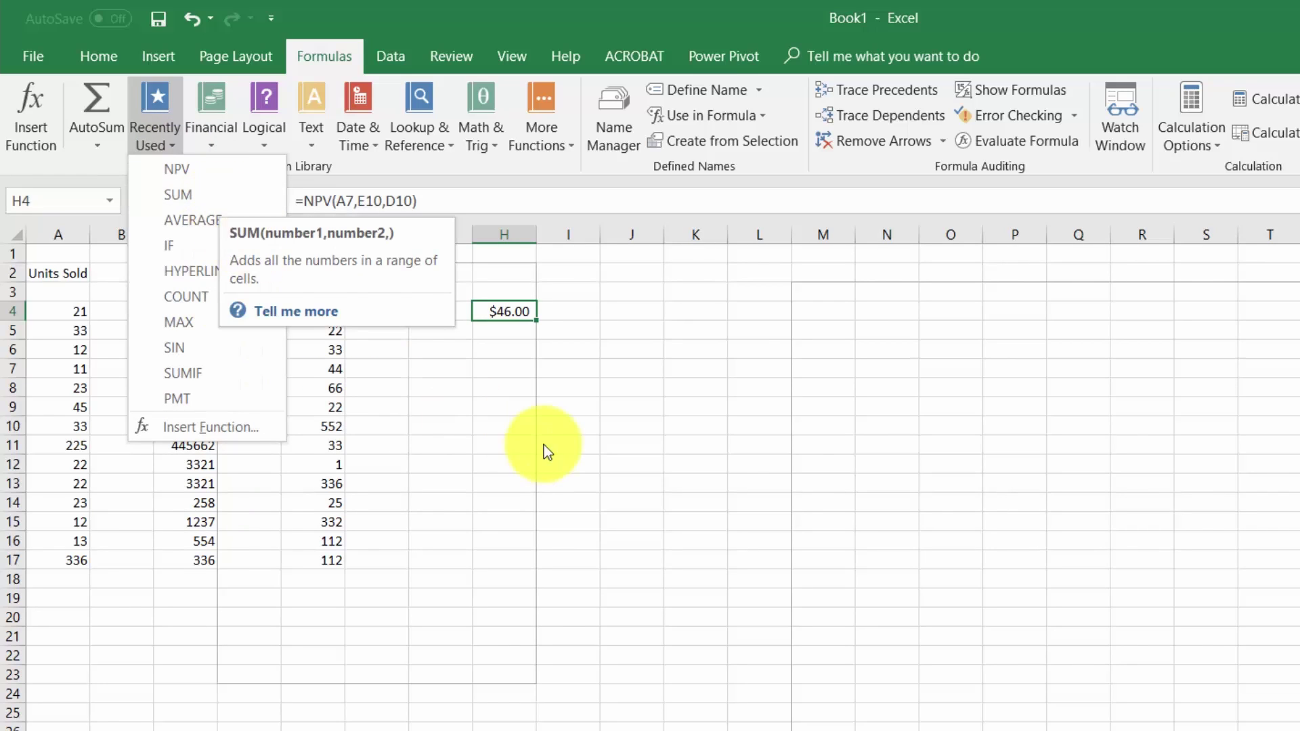
left_click(533, 385)
left_click(526, 383)
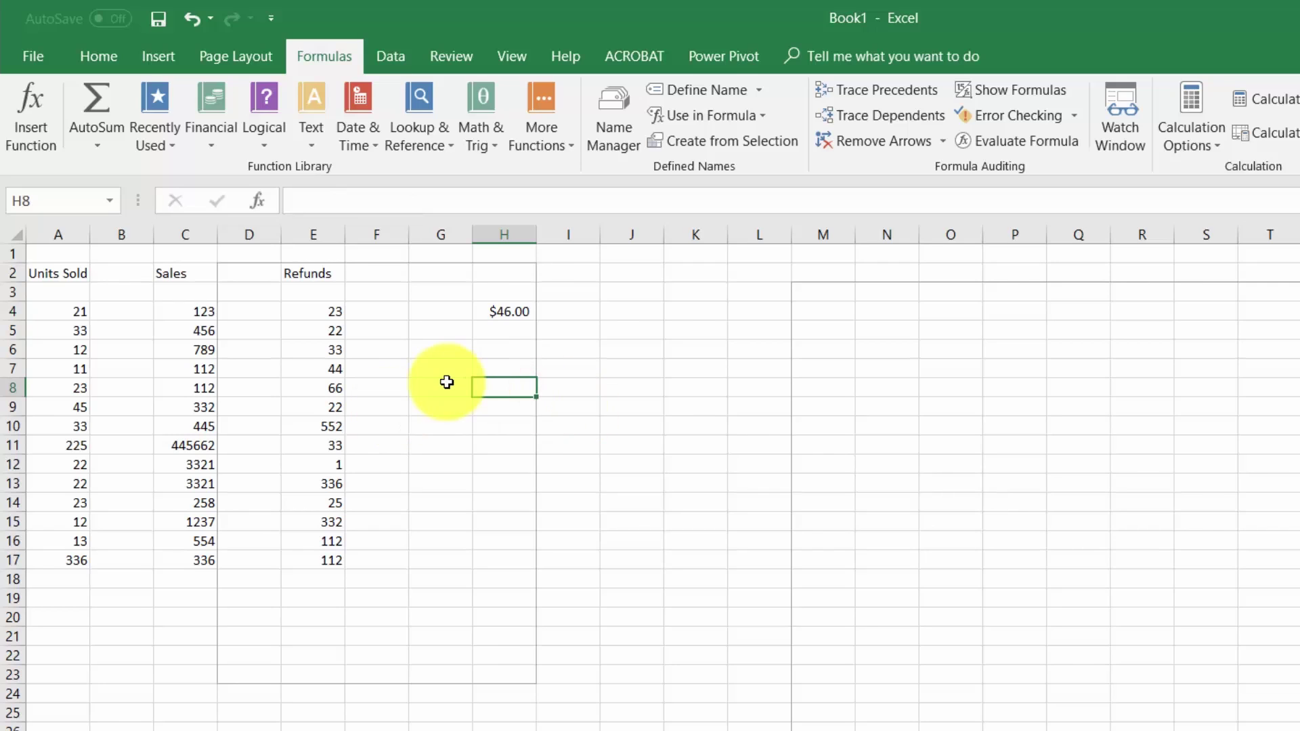
left_click(169, 143)
left_click(194, 215)
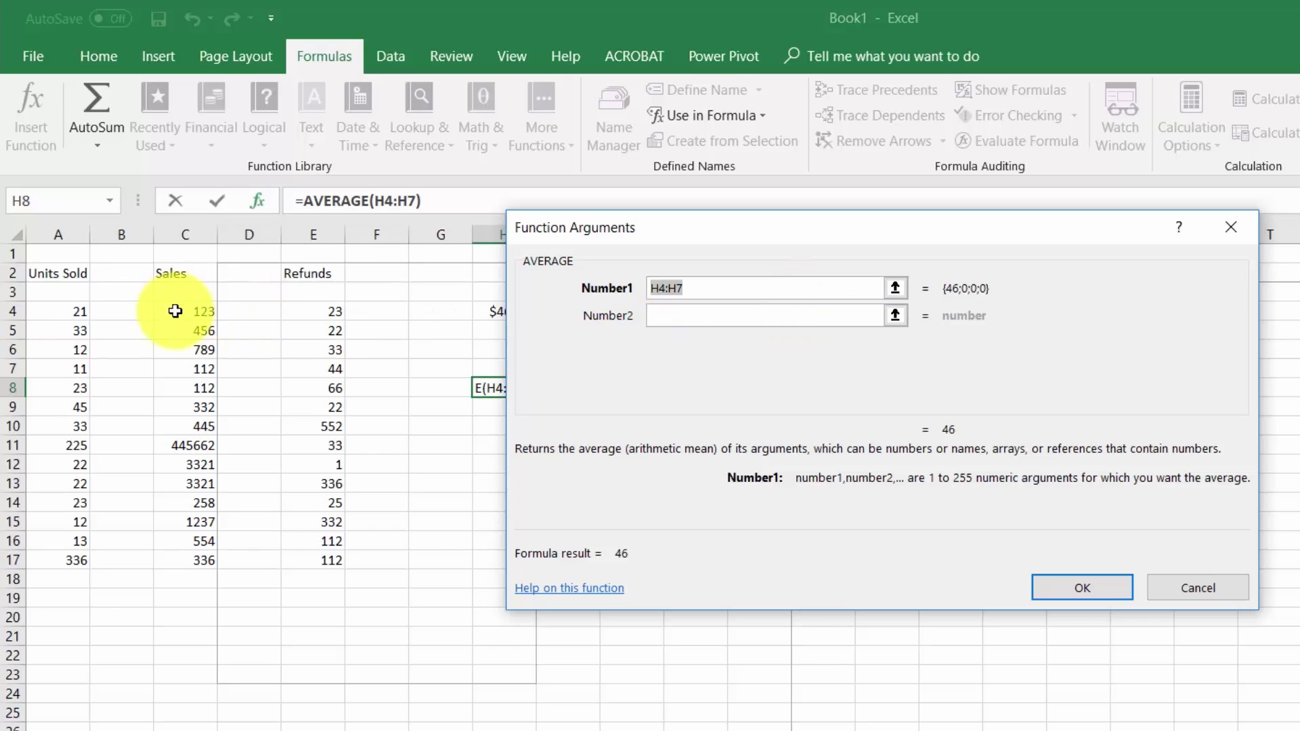
left_click_drag(195, 317, 200, 550)
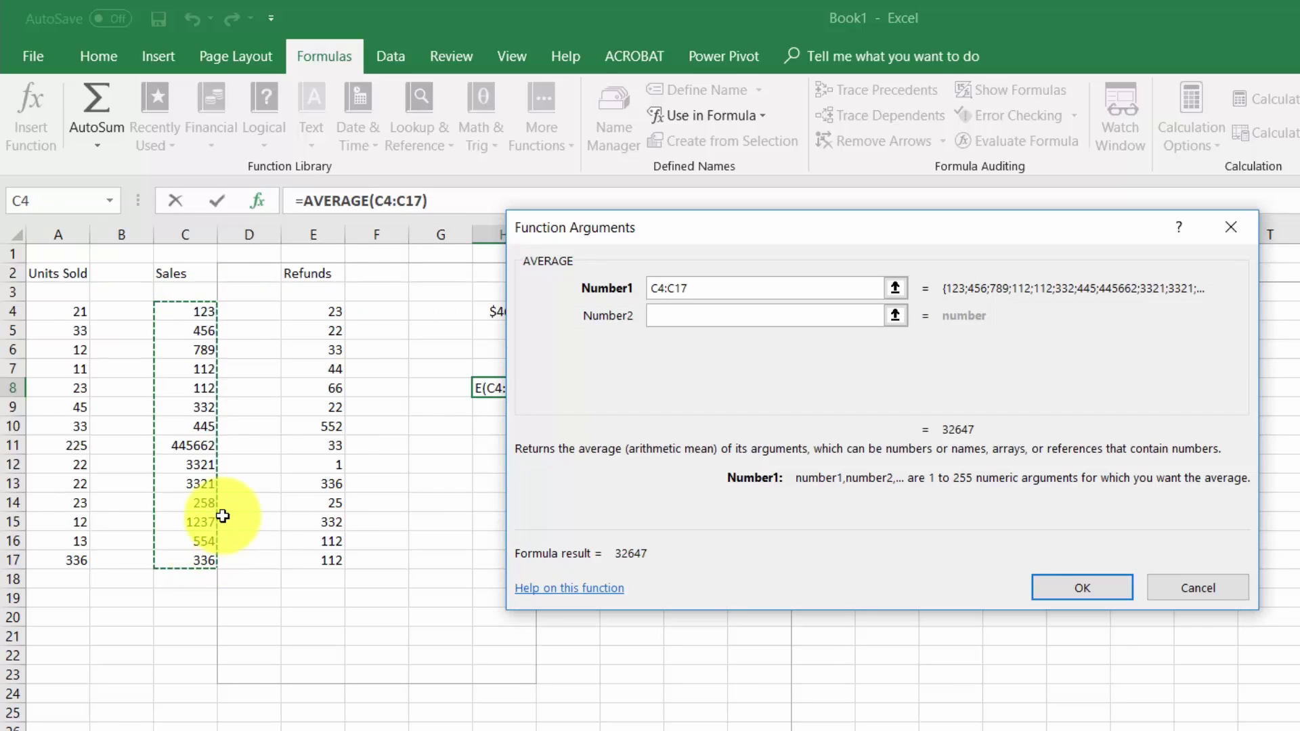
left_click(1077, 586)
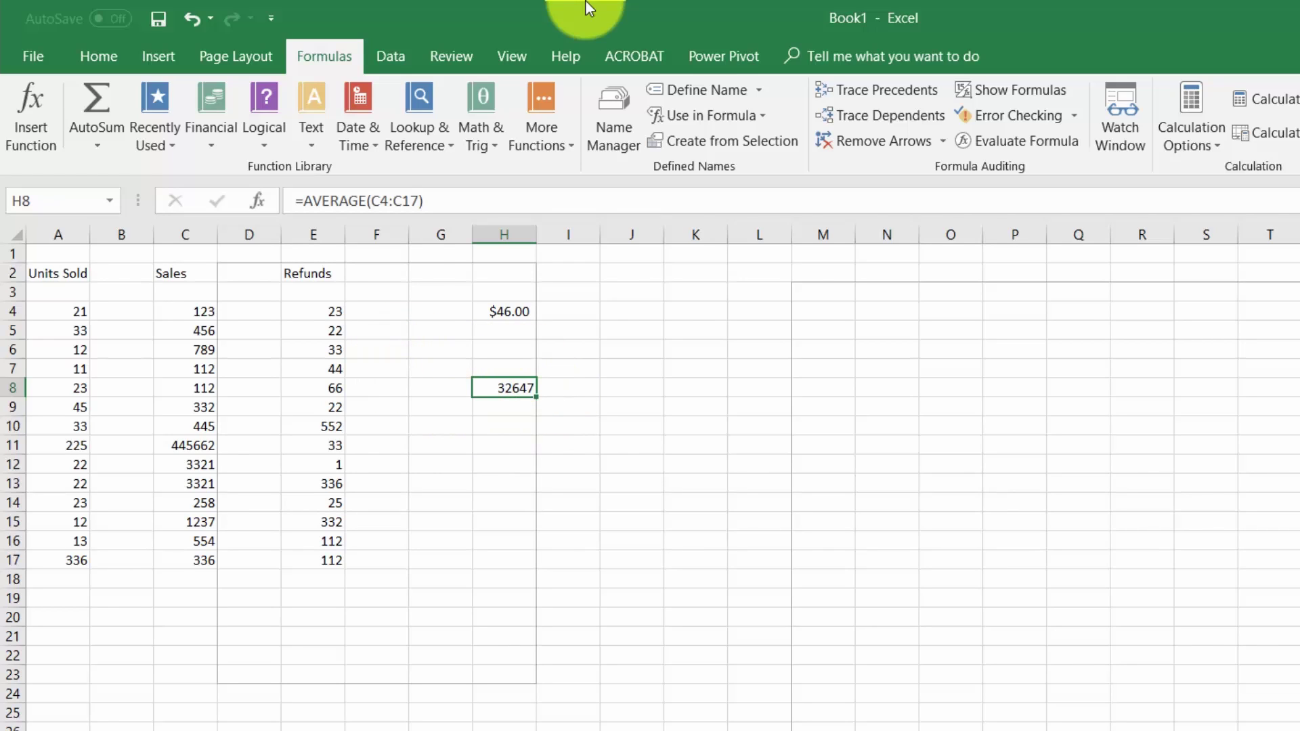
- Browse the More Functions categories: Statistical, Engineering, Information, Compatibility and Web
left_click(555, 141)
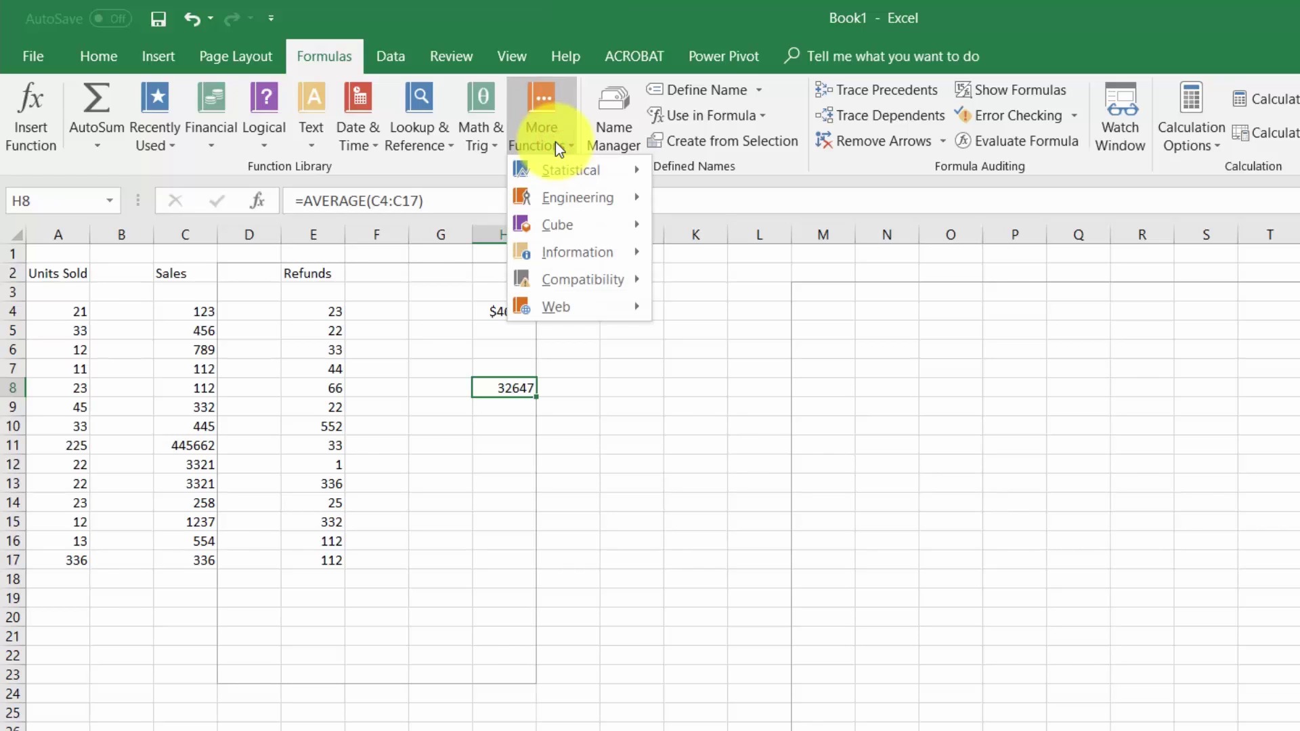
mouse_move(552, 169)
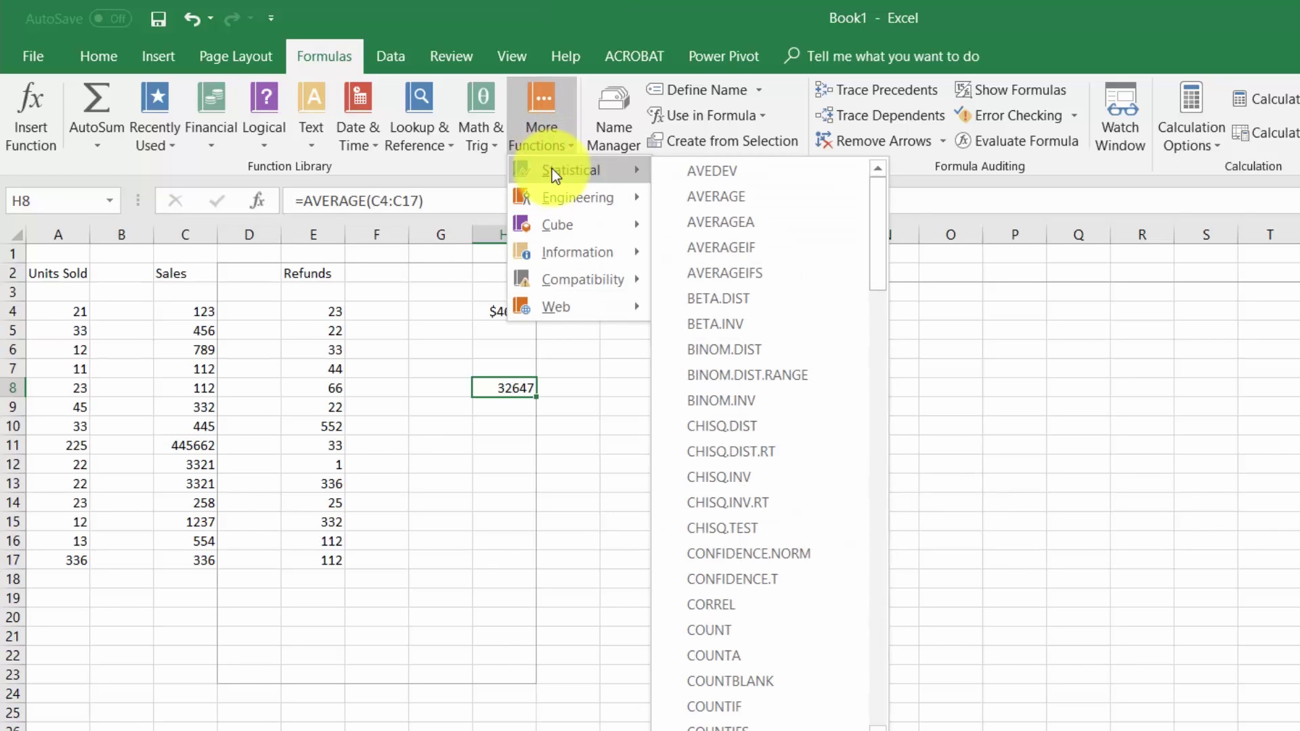
mouse_move(556, 196)
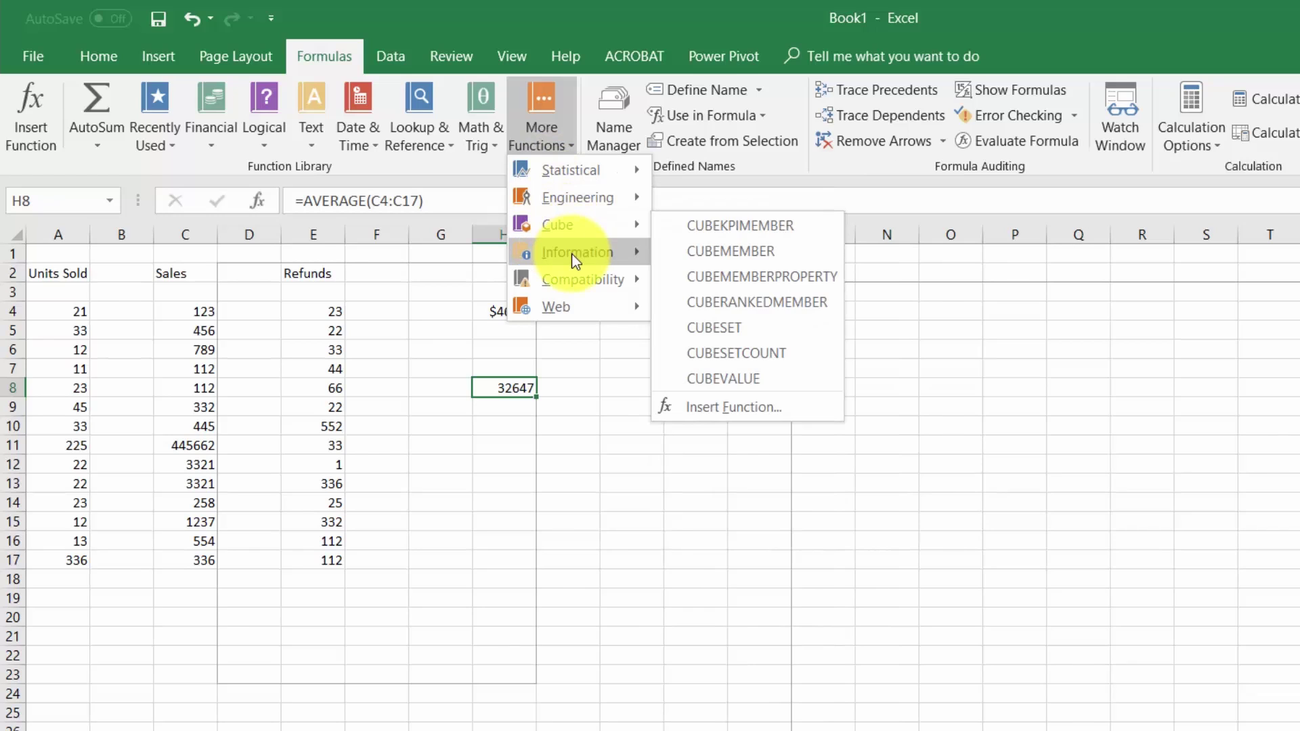
mouse_move(574, 260)
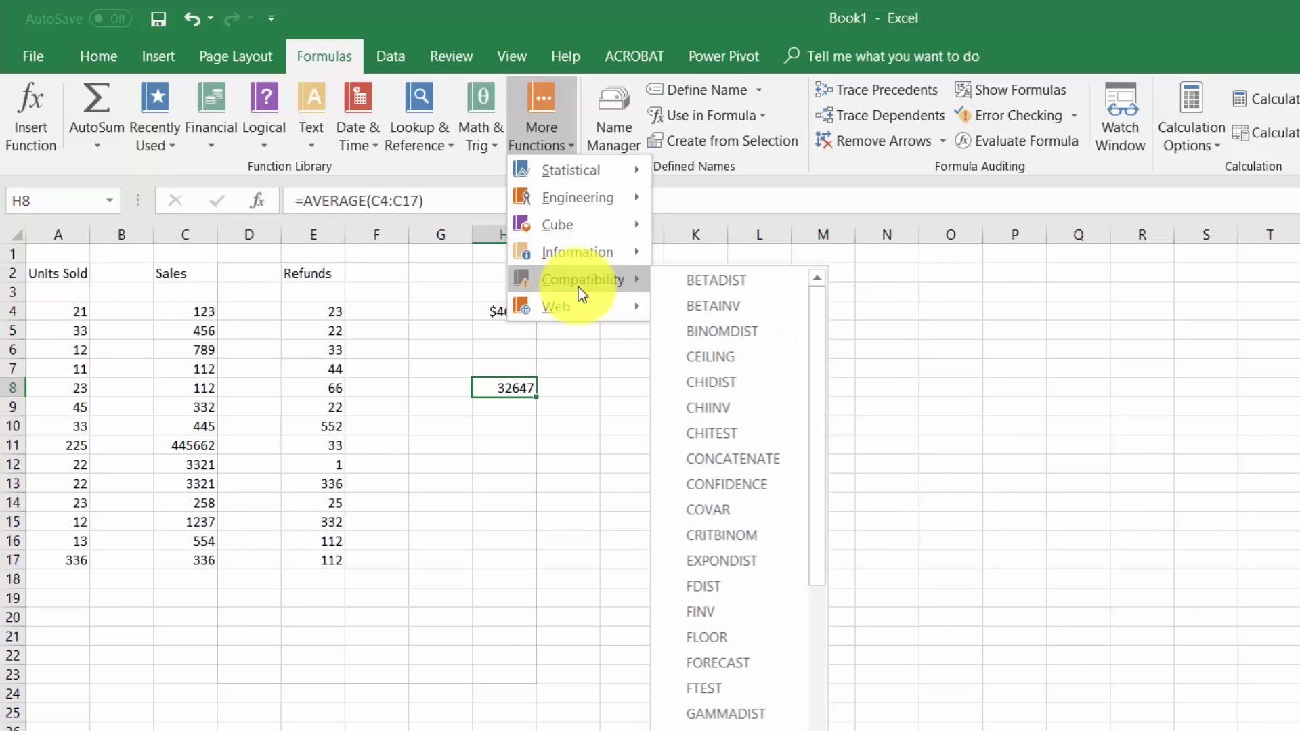
mouse_move(584, 310)
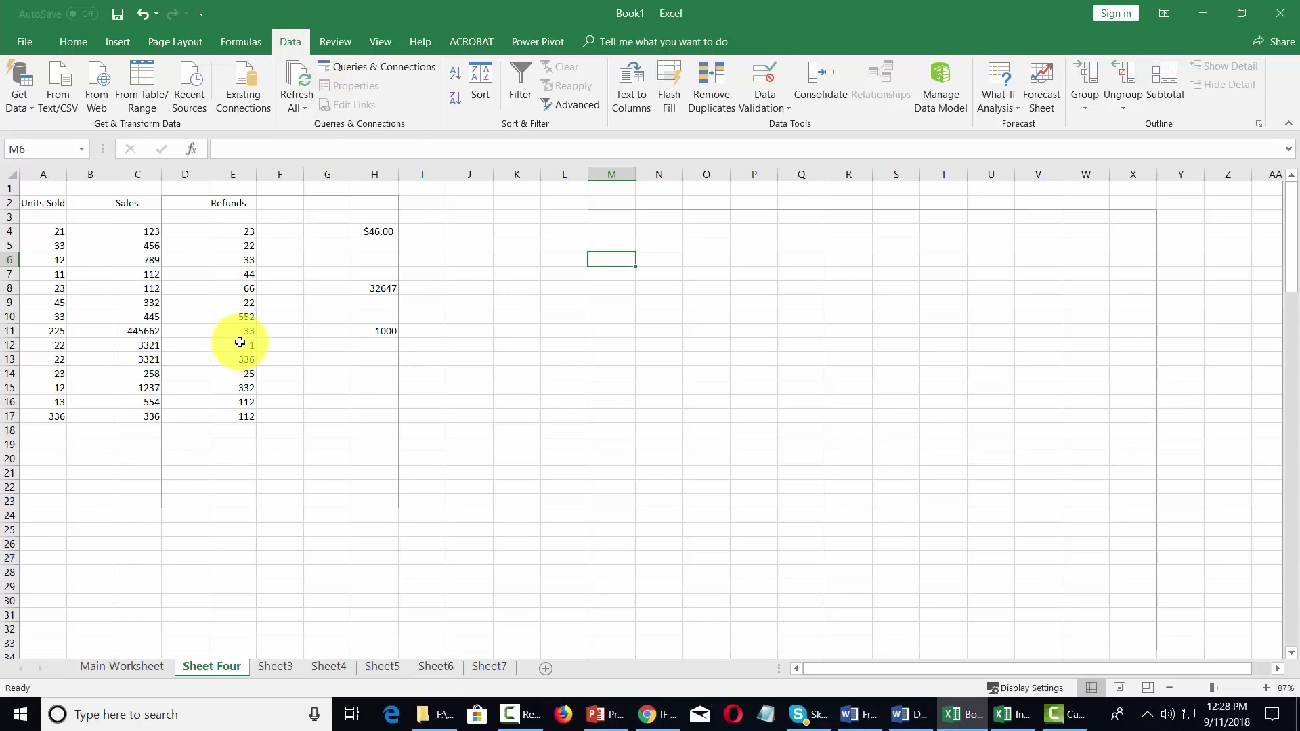
- Switch to Sheet3 and review the Get Data sources: File, Database, Online Services, Other Sources
left_click(276, 668)
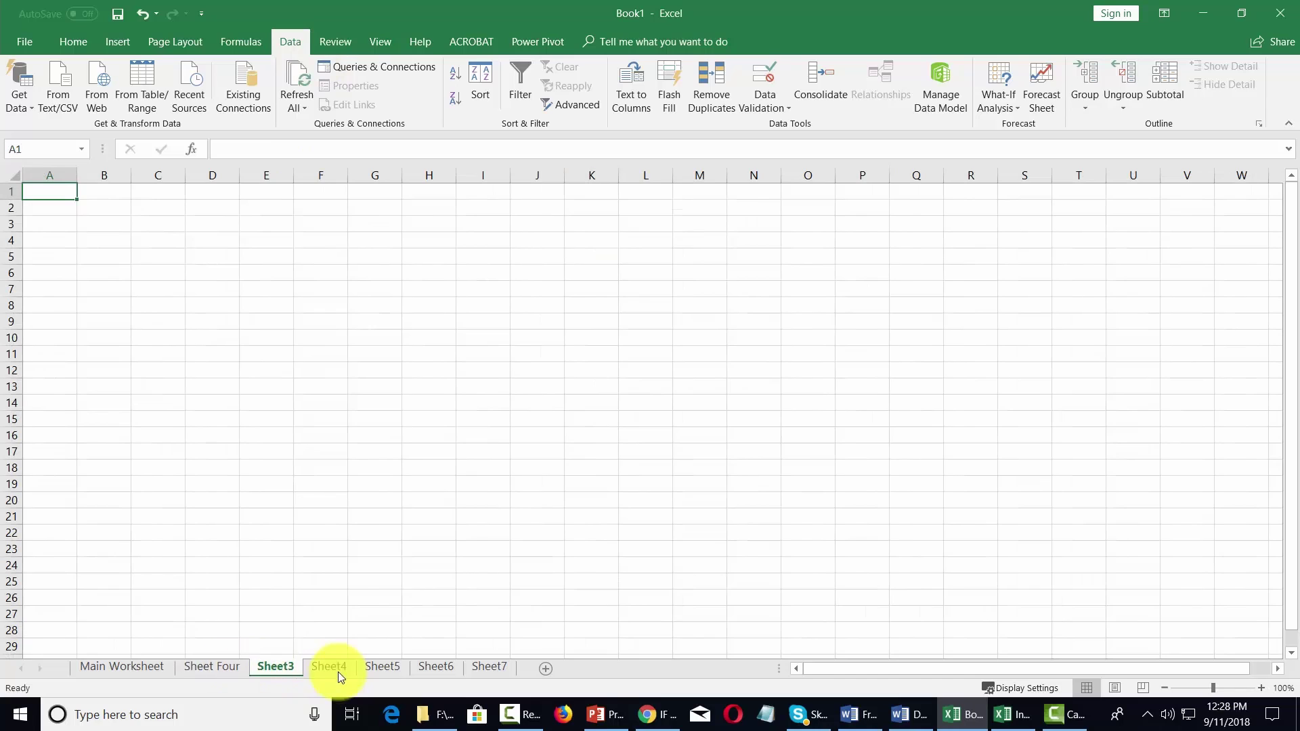
left_click(260, 669)
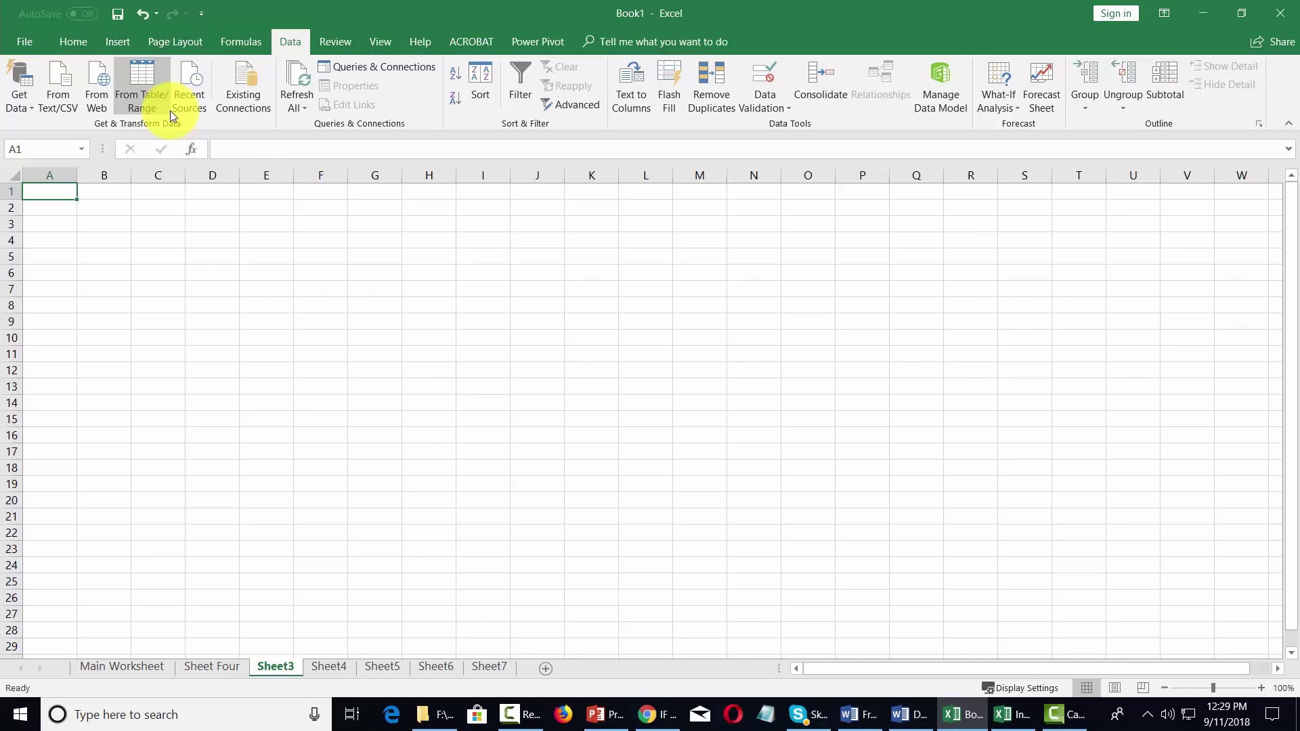
left_click(30, 106)
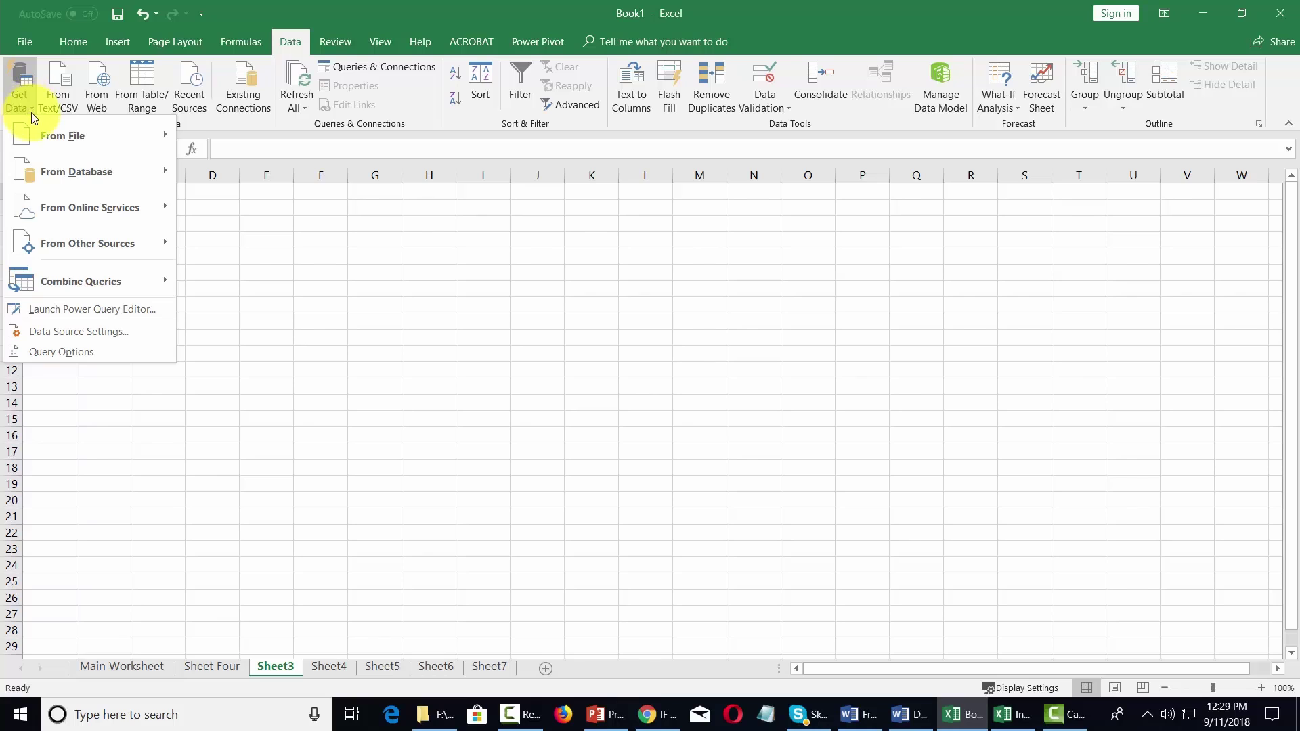
mouse_move(36, 123)
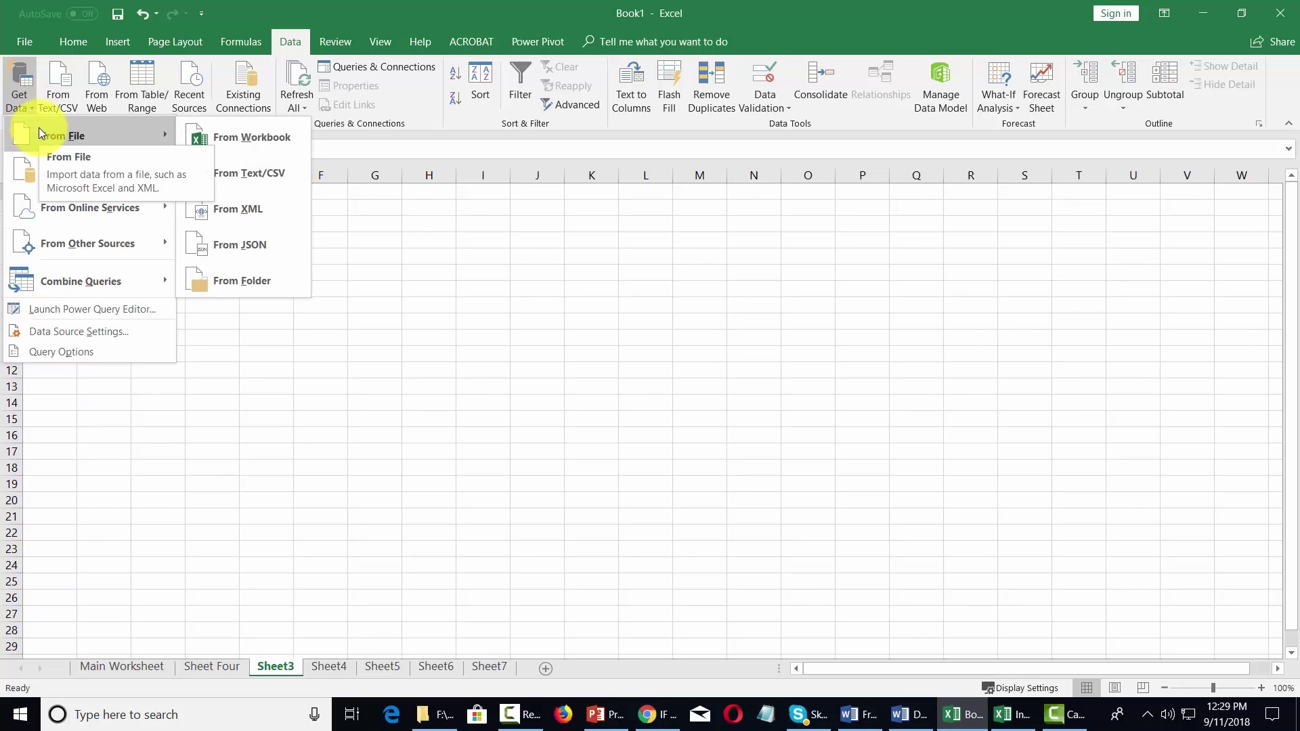
mouse_move(100, 177)
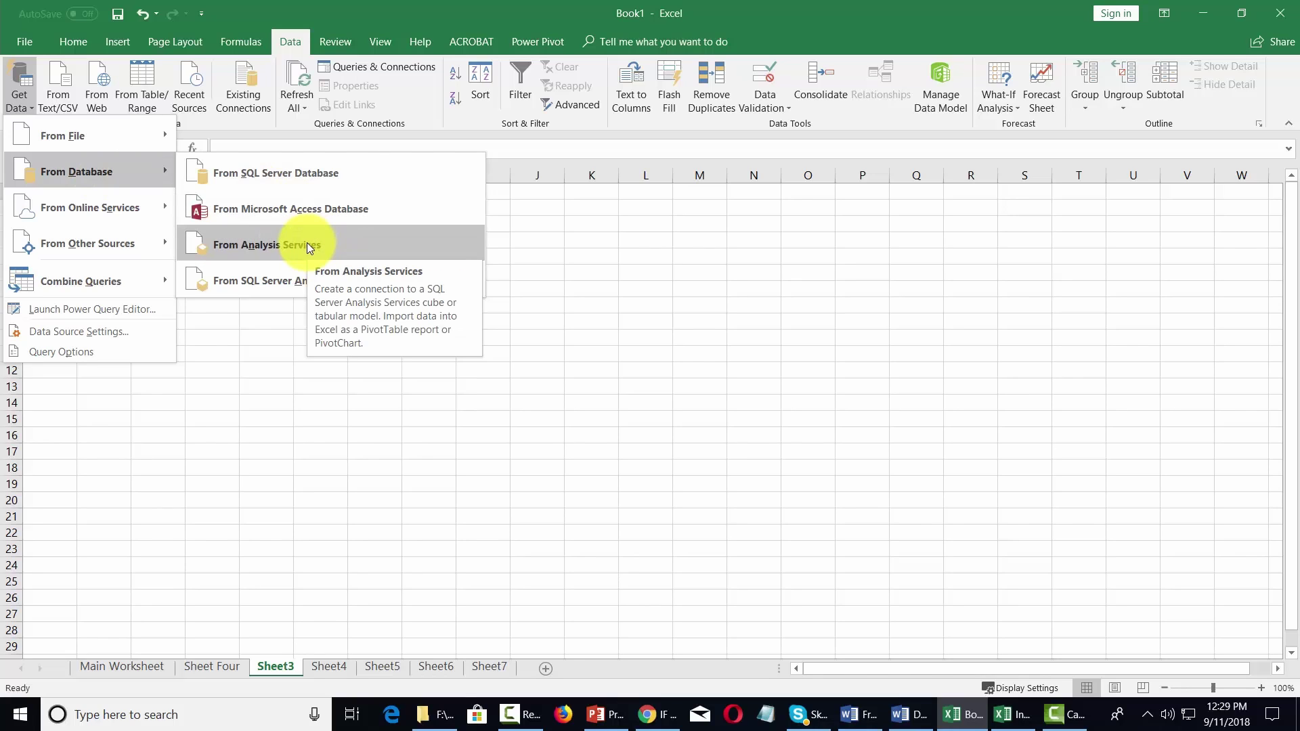
mouse_move(105, 211)
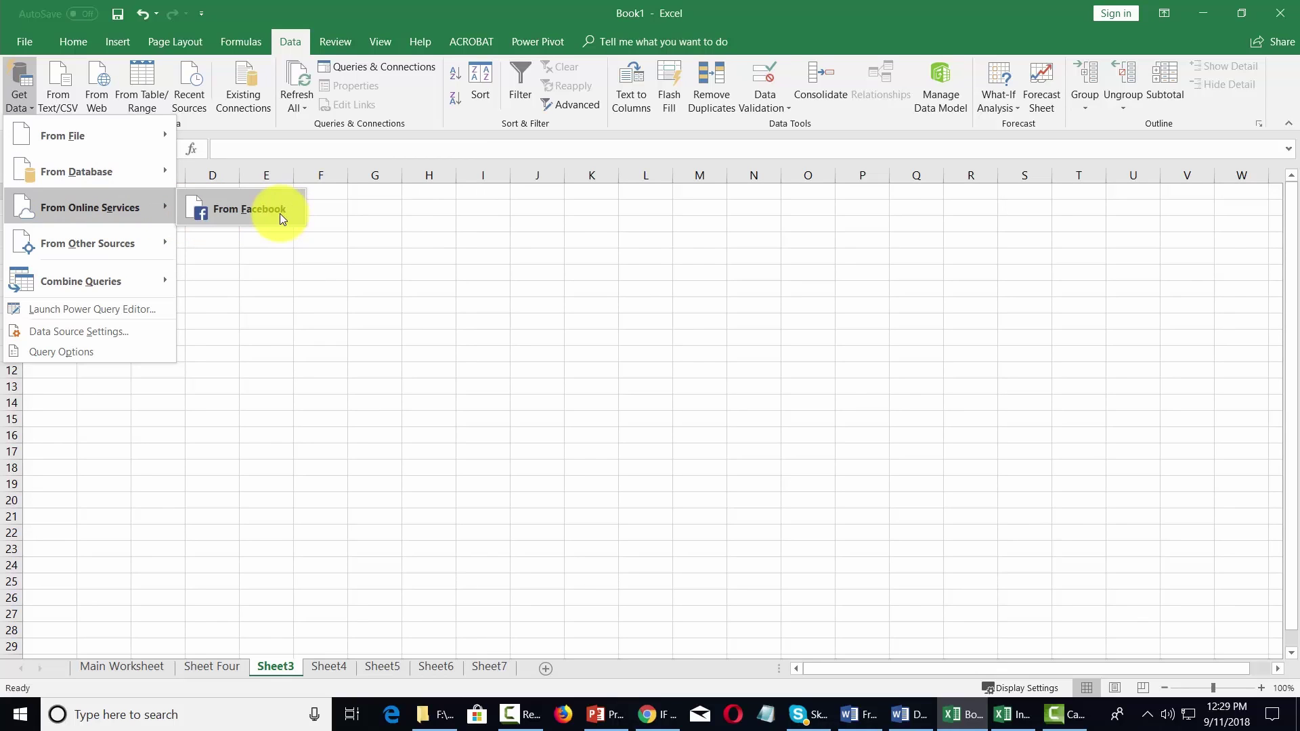
mouse_move(124, 245)
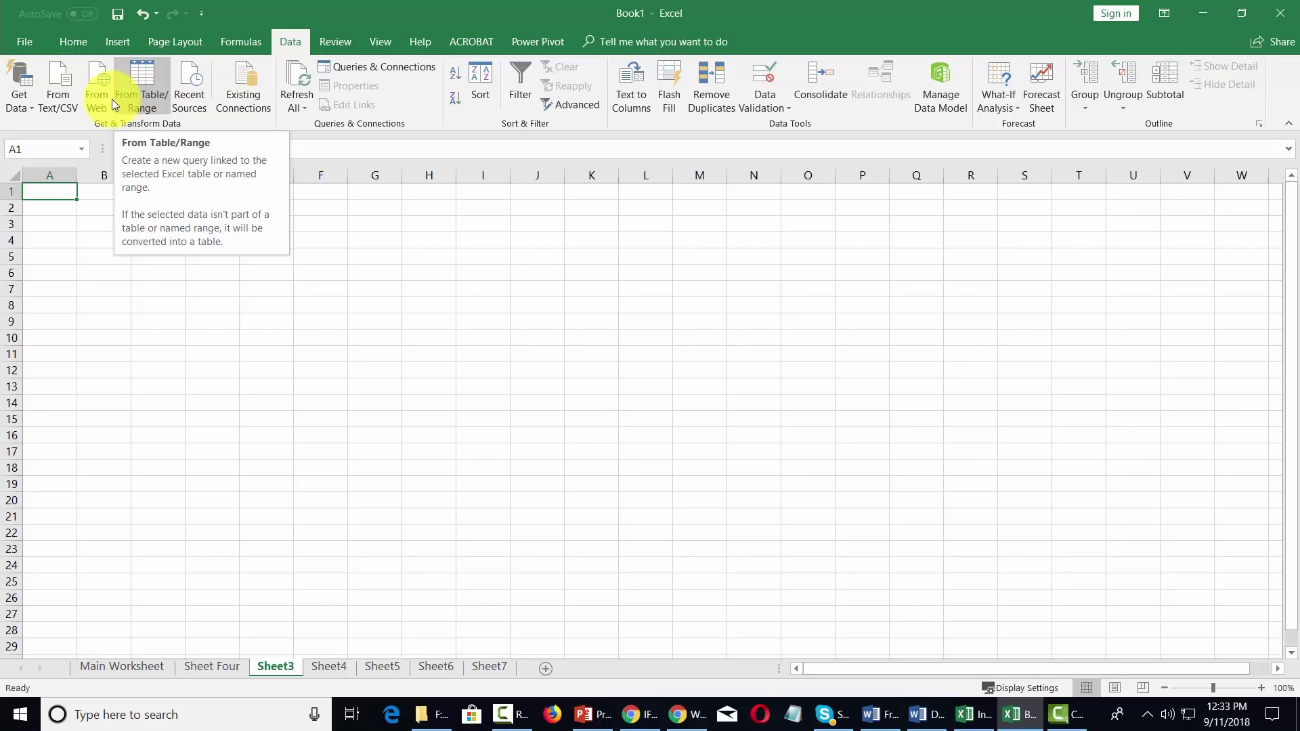
left_click(144, 78)
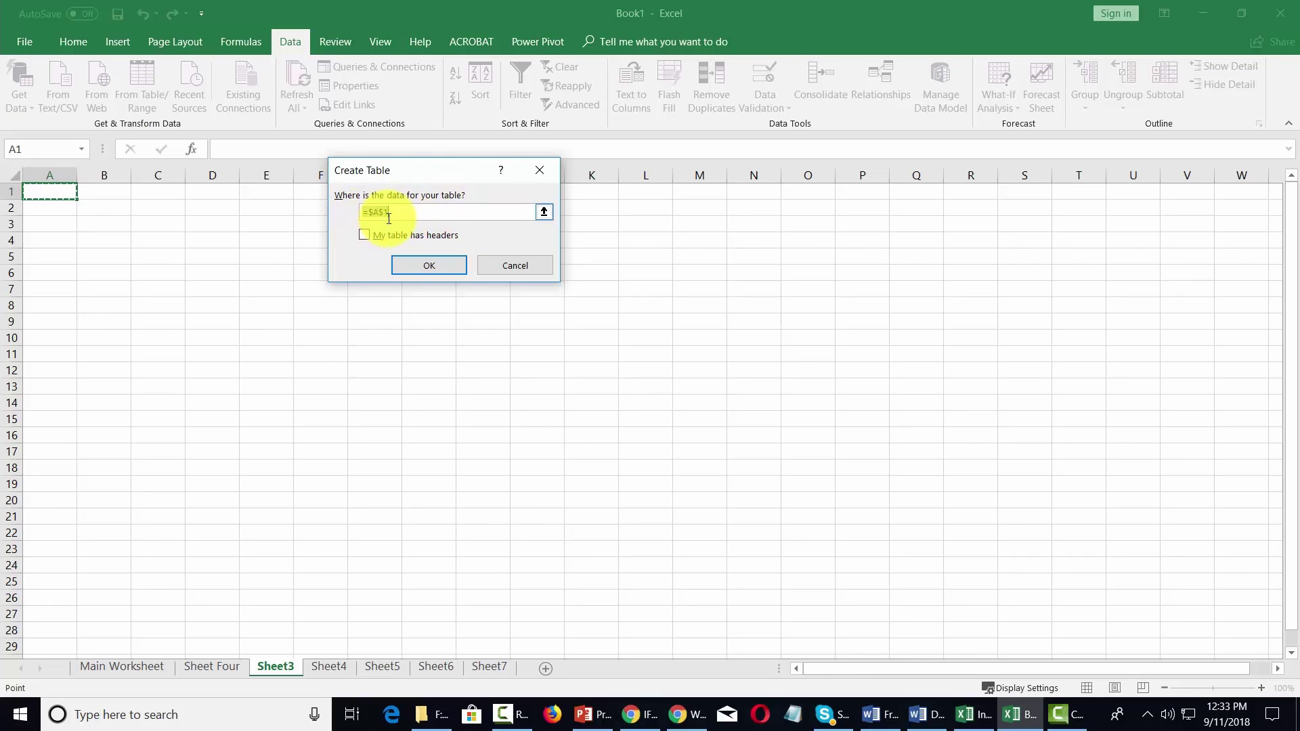
left_click(539, 170)
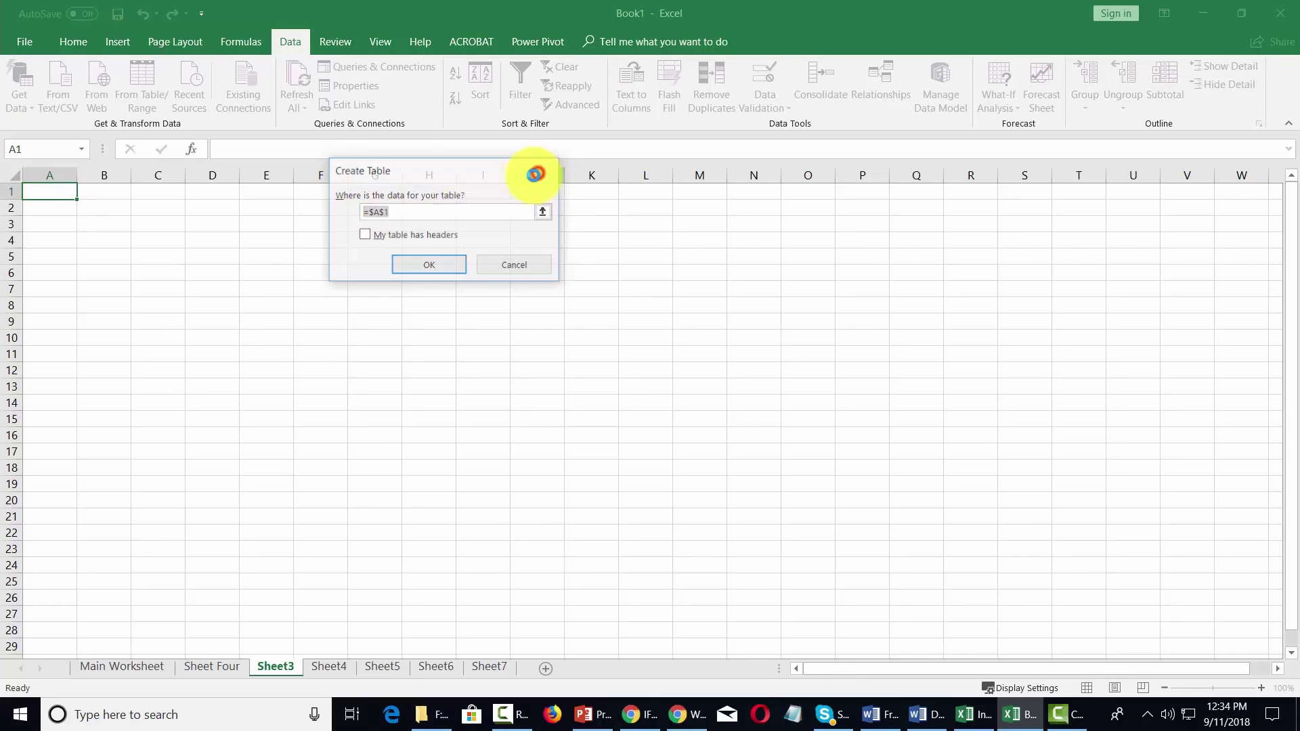
left_click(33, 107)
mouse_move(53, 135)
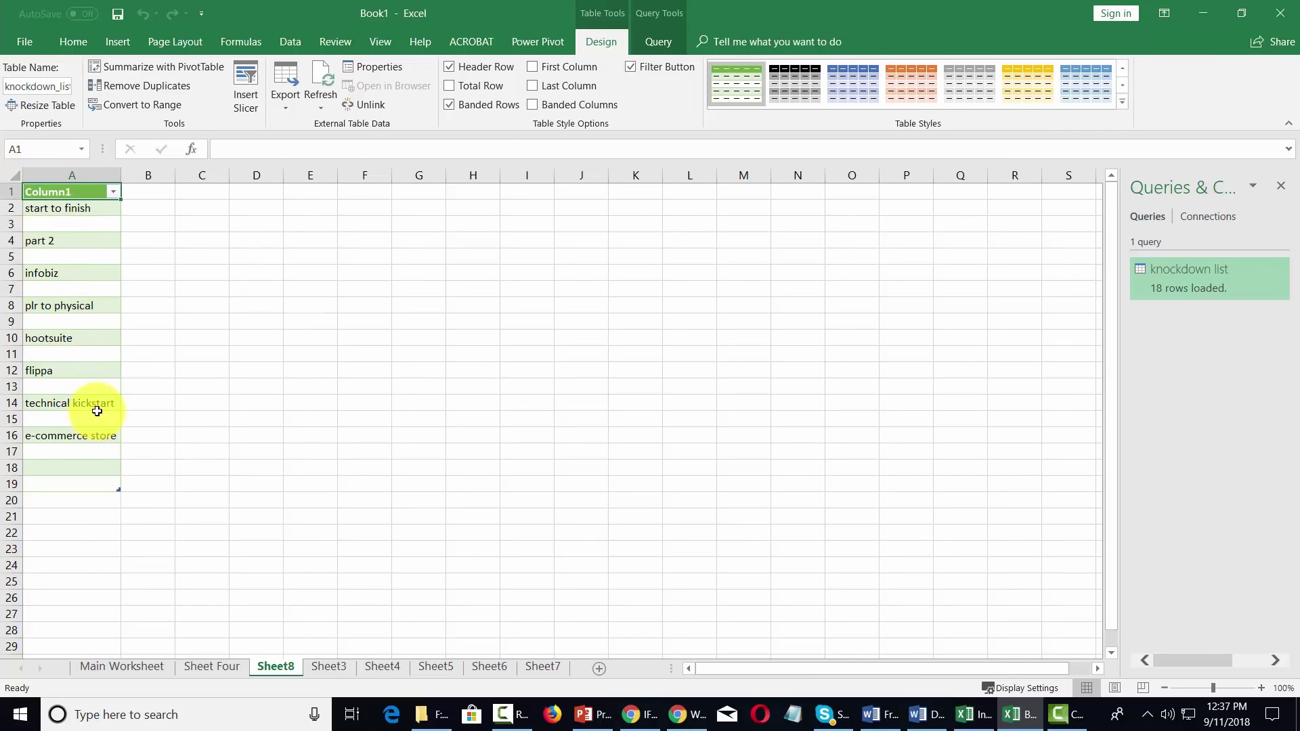
- Move to the next sheet in the workbook with Ctrl+PgDn
key("ctrl+Page_Down")
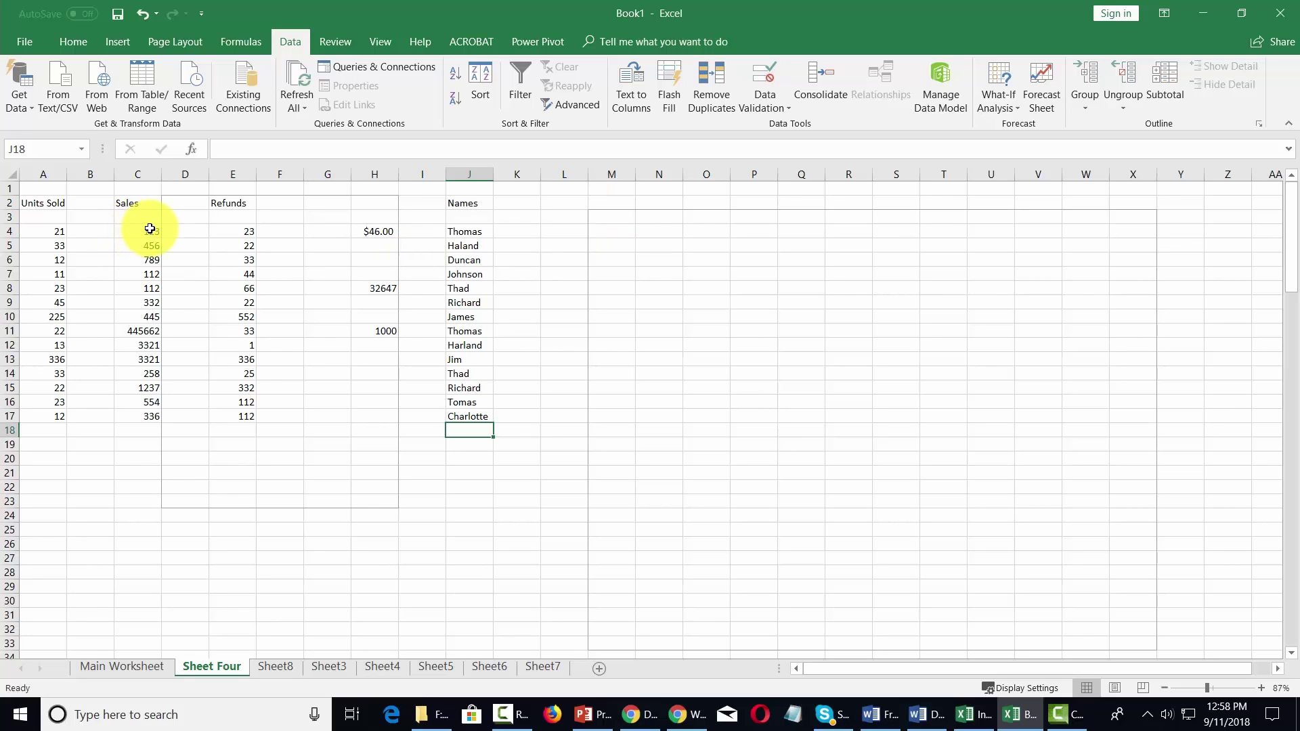
left_click_drag(145, 232, 150, 415)
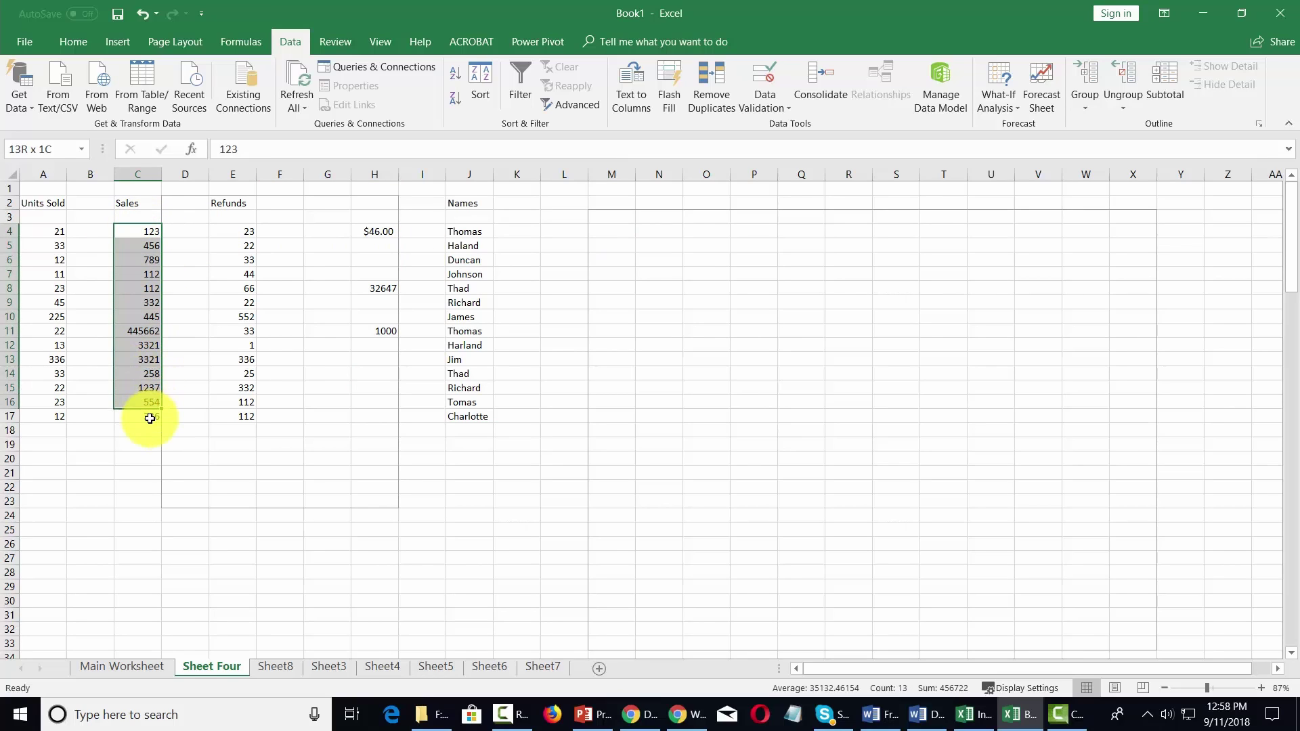
left_click(483, 74)
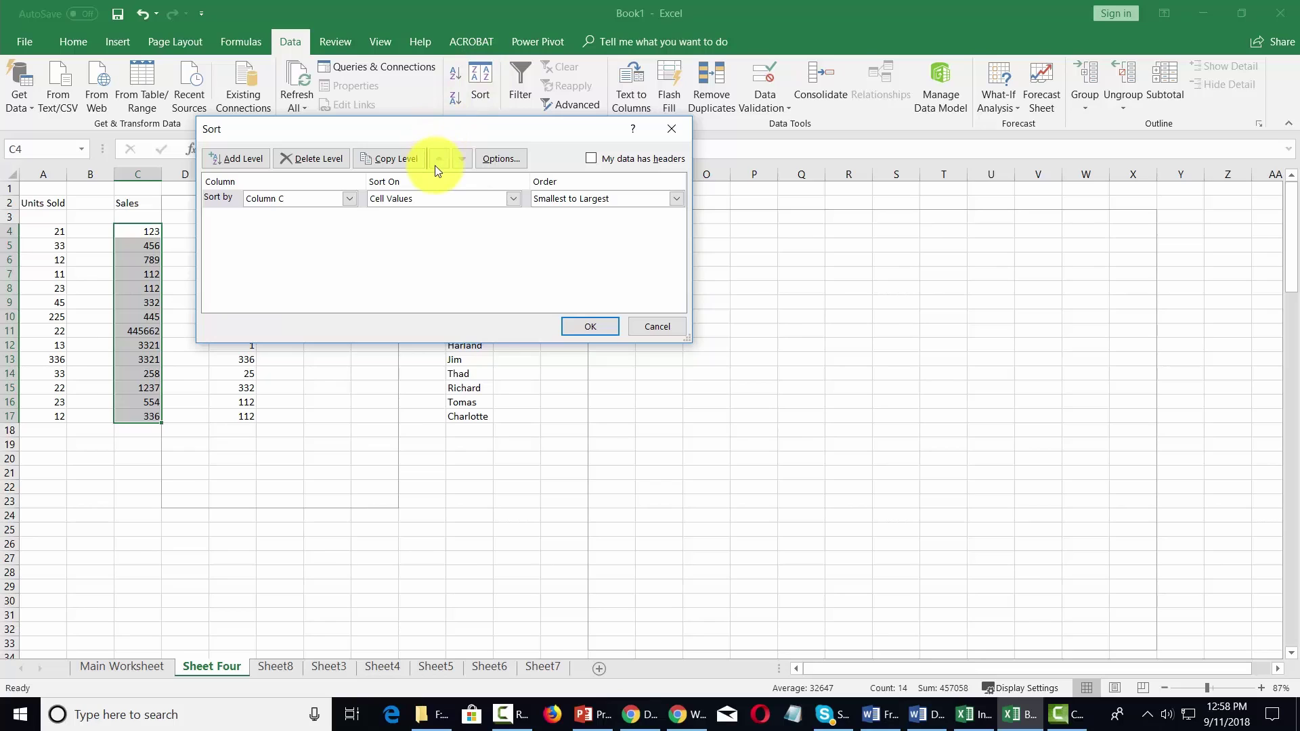
left_click(351, 214)
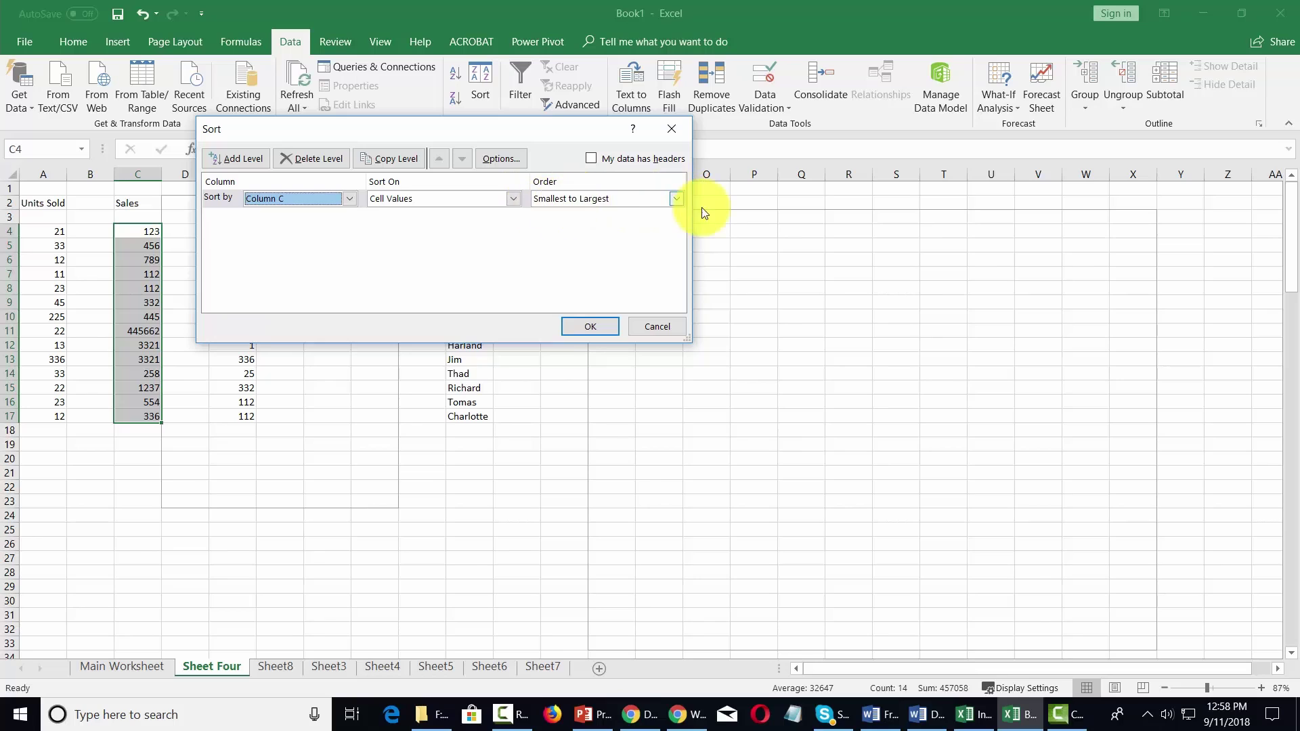
key("Return")
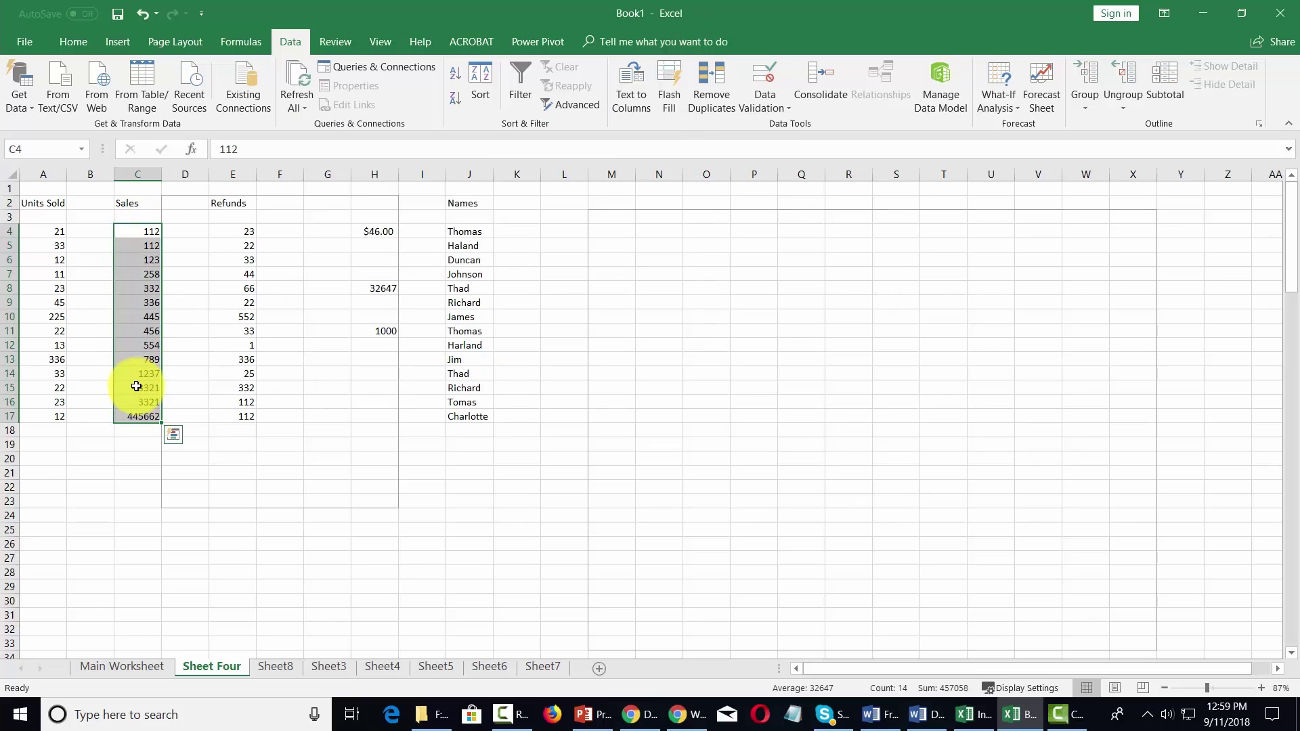
left_click(142, 14)
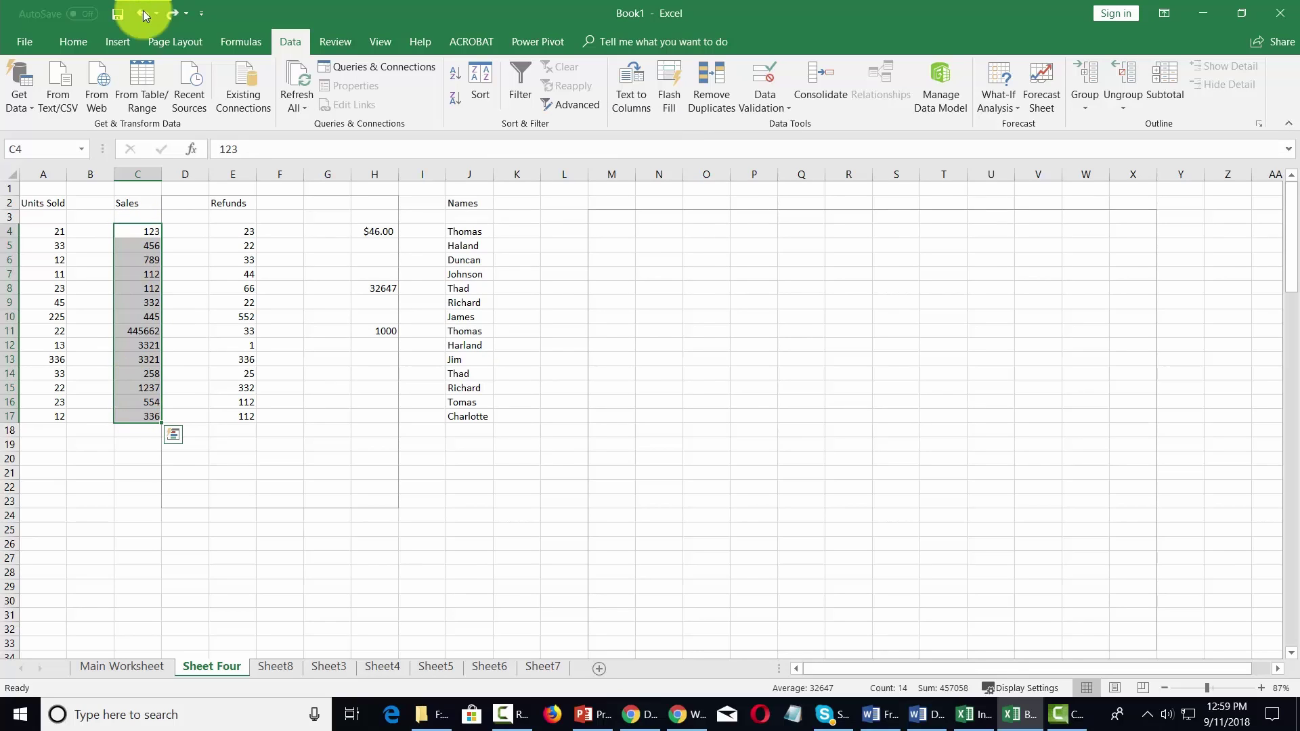
left_click(53, 230)
left_click_drag(55, 231, 239, 370)
left_click_drag(324, 414, 334, 480)
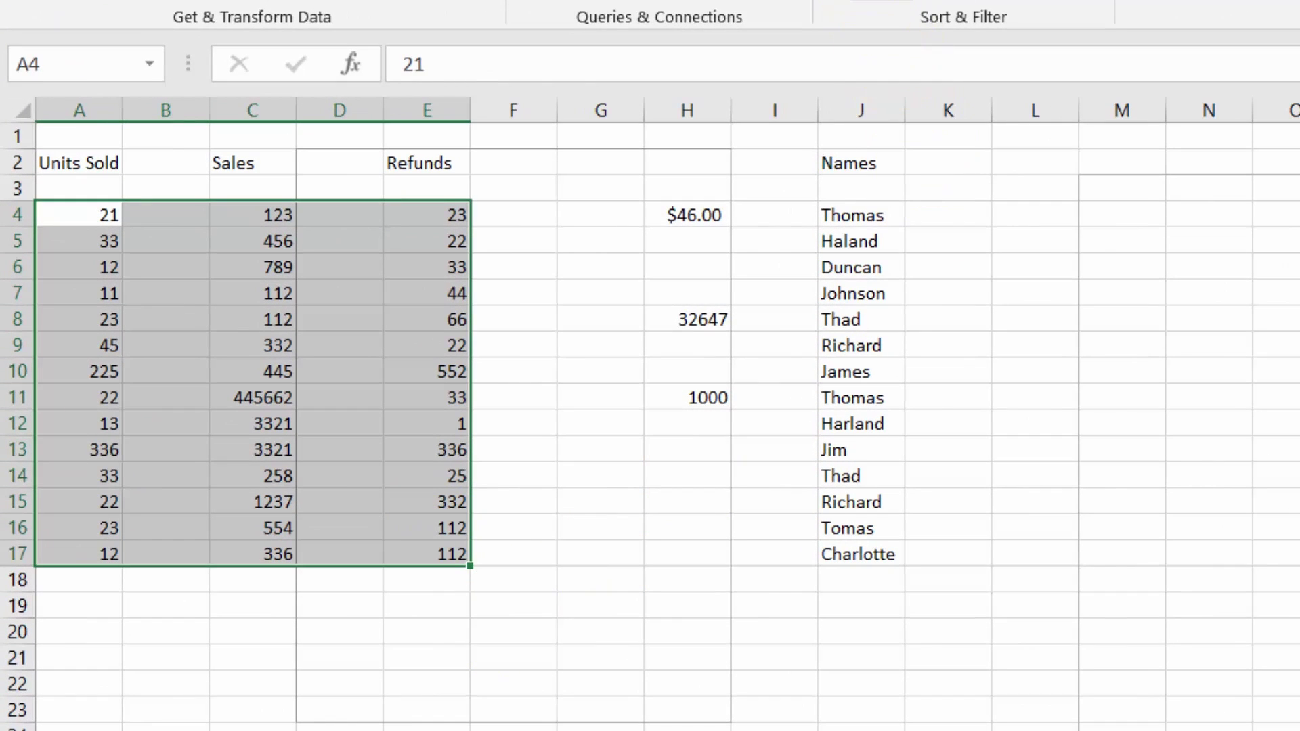
left_click(881, 1)
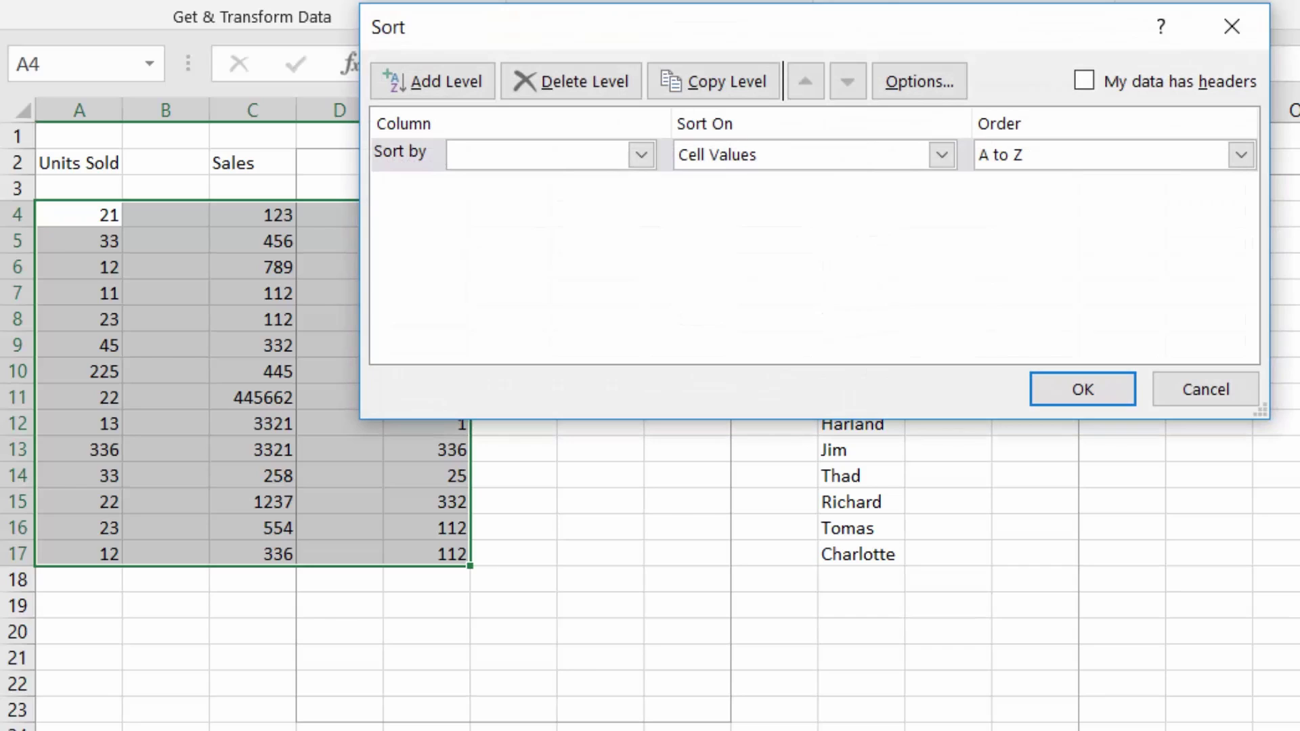
left_click(640, 159)
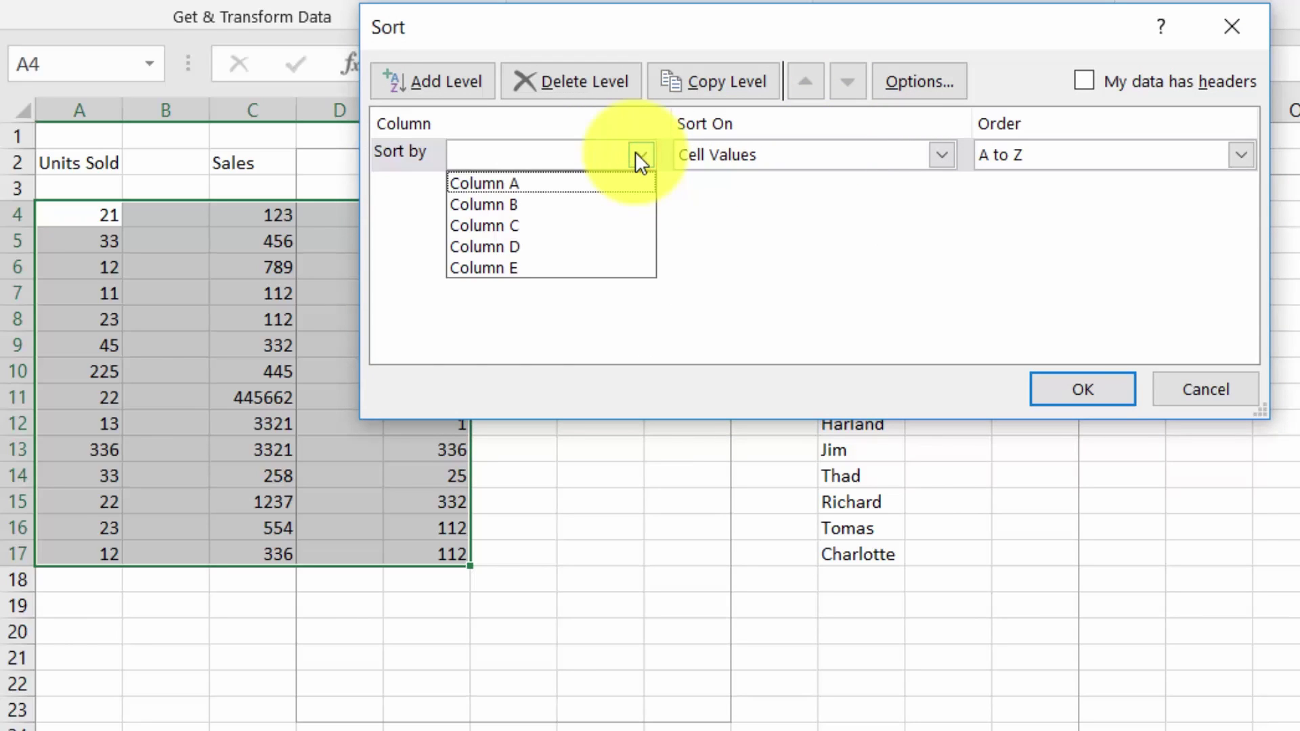
left_click(531, 221)
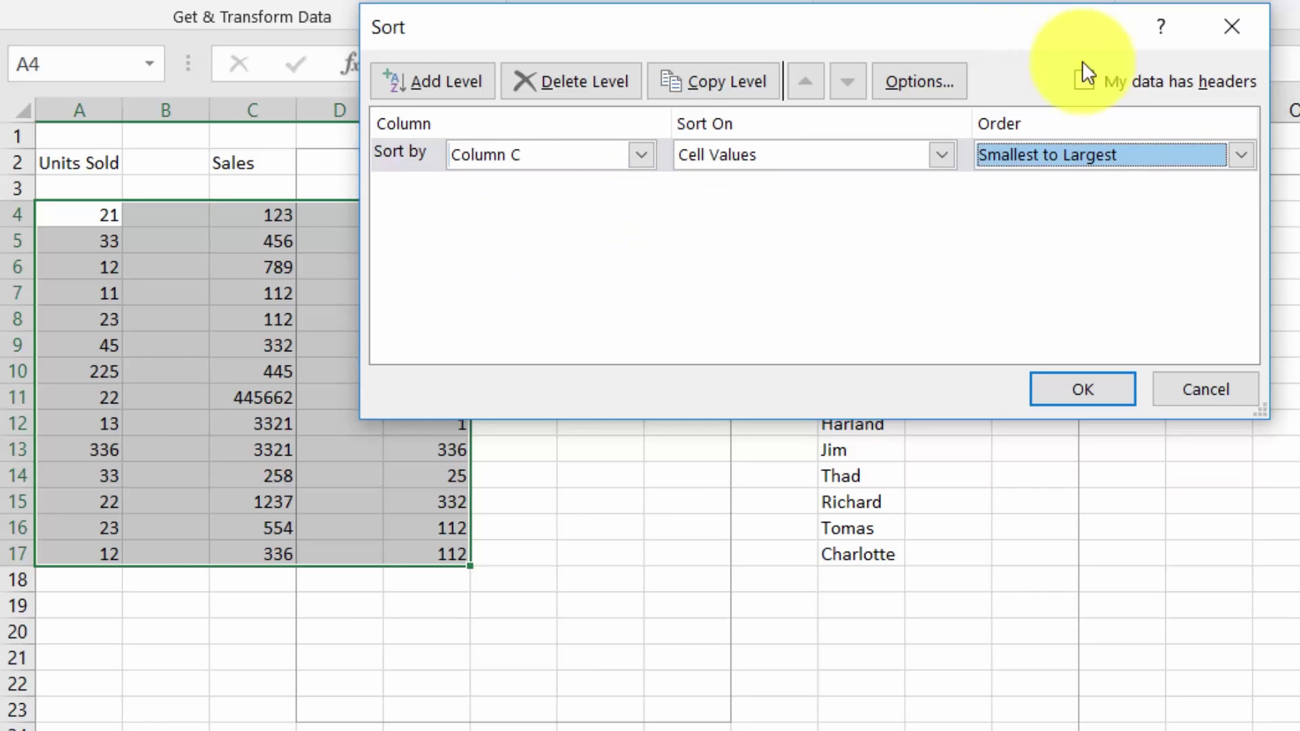
left_click(1251, 156)
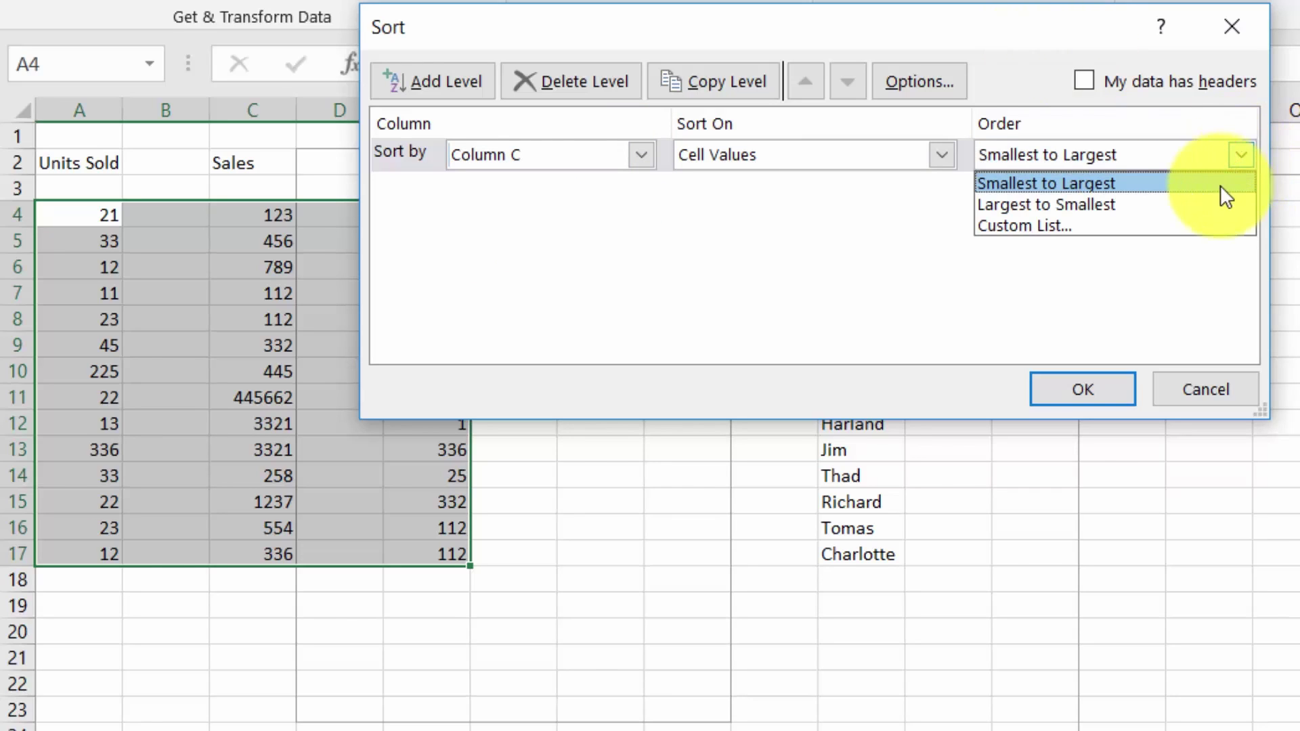
left_click(1209, 203)
left_click(1084, 392)
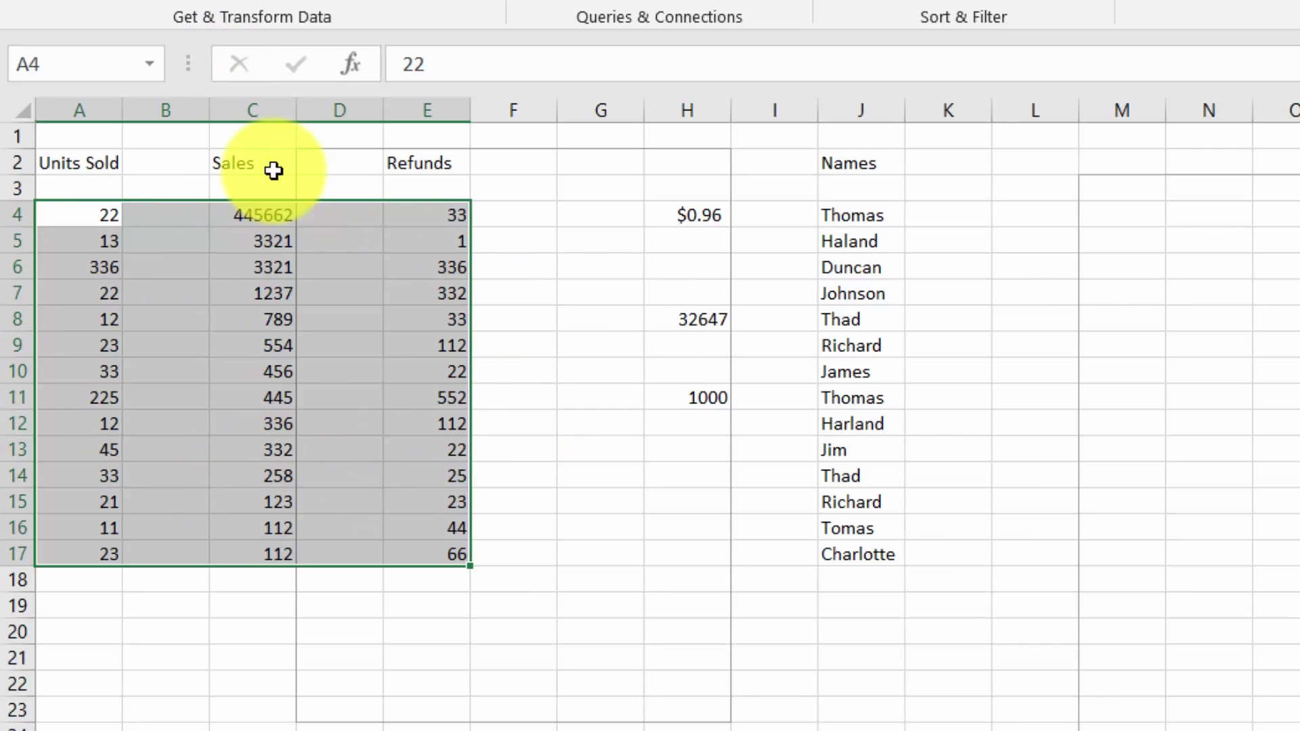
key("ctrl+z")
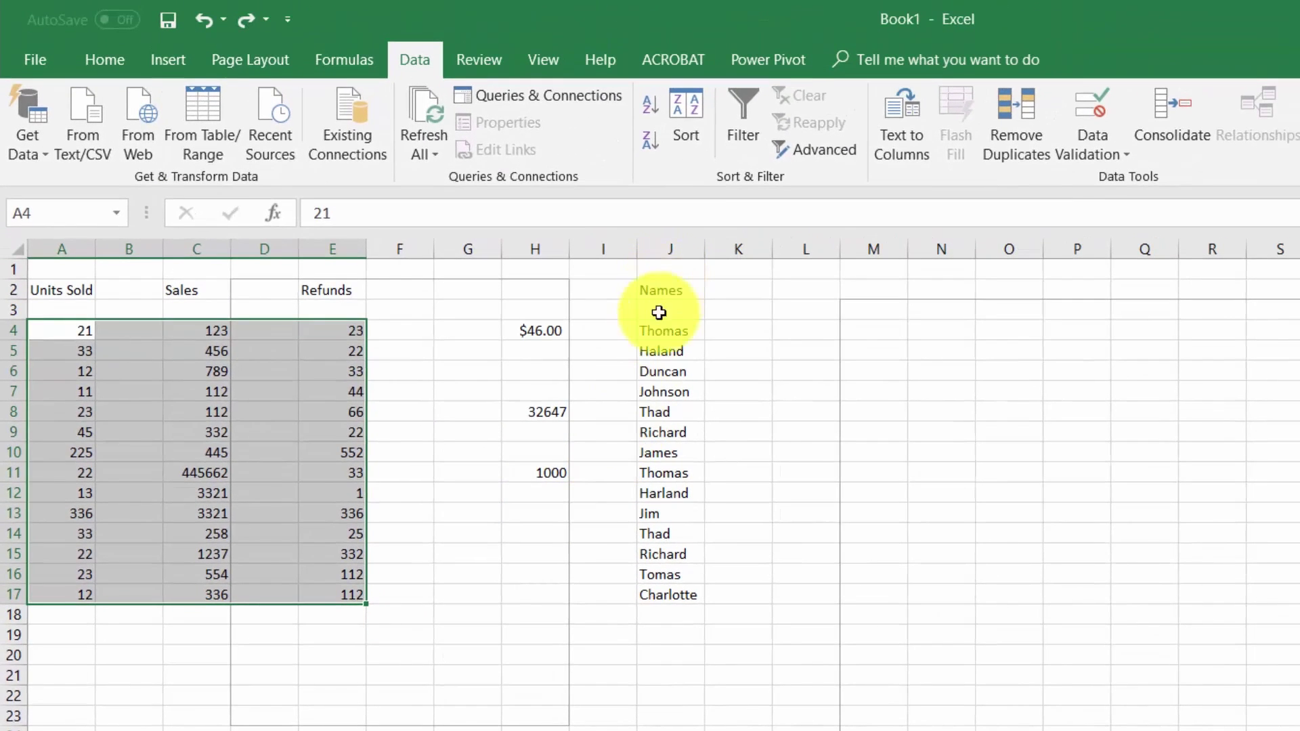
left_click_drag(662, 330, 659, 595)
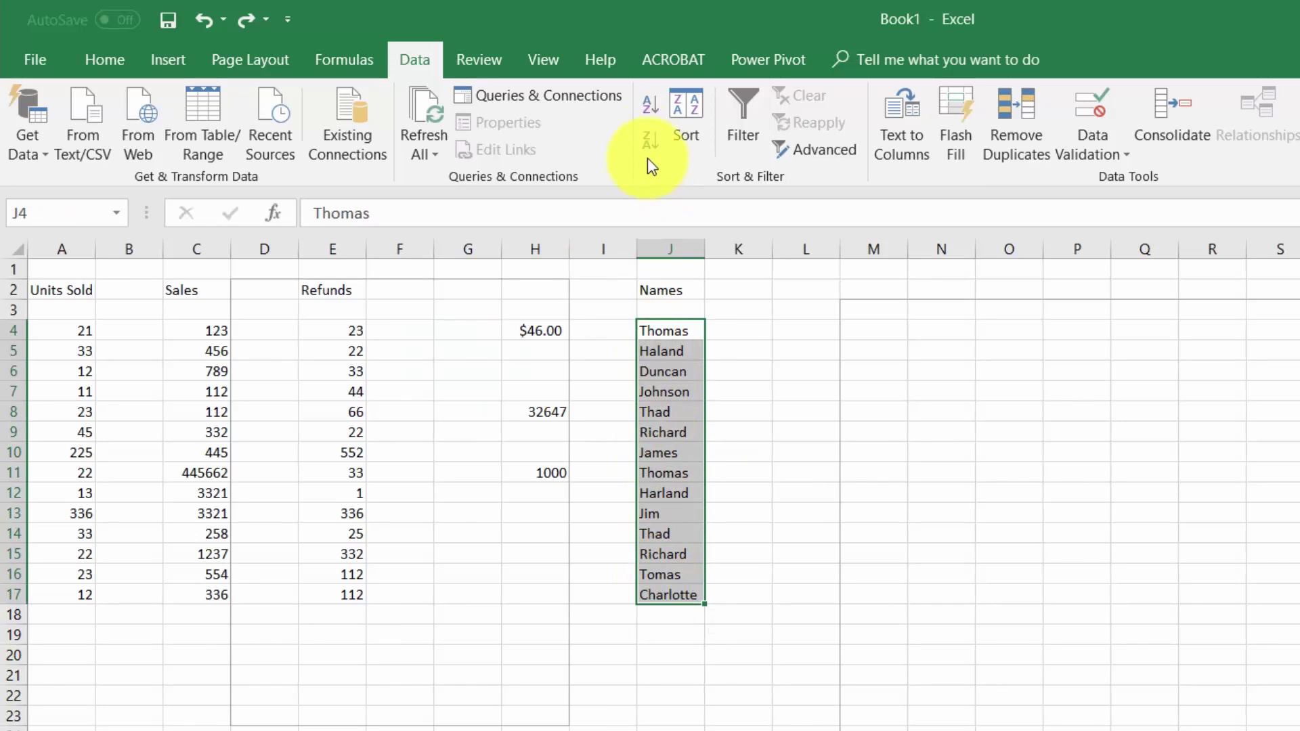
left_click(685, 113)
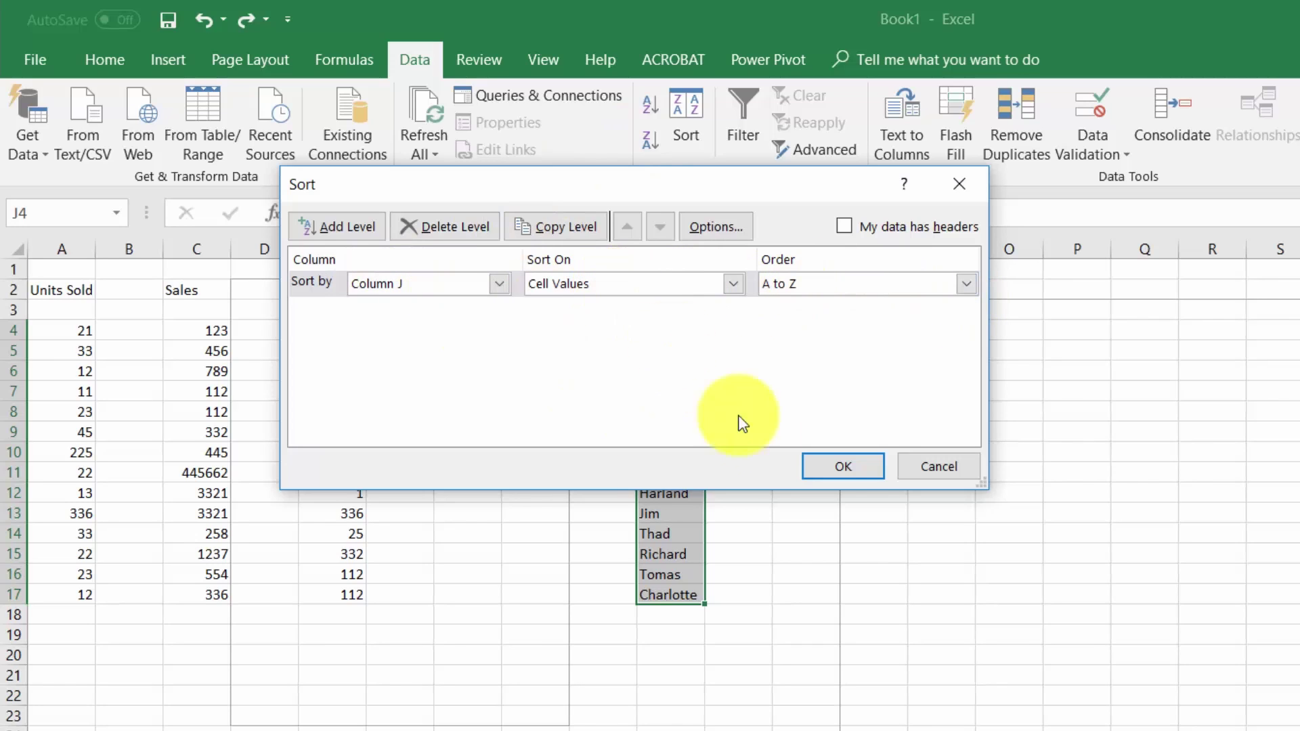
left_click(840, 463)
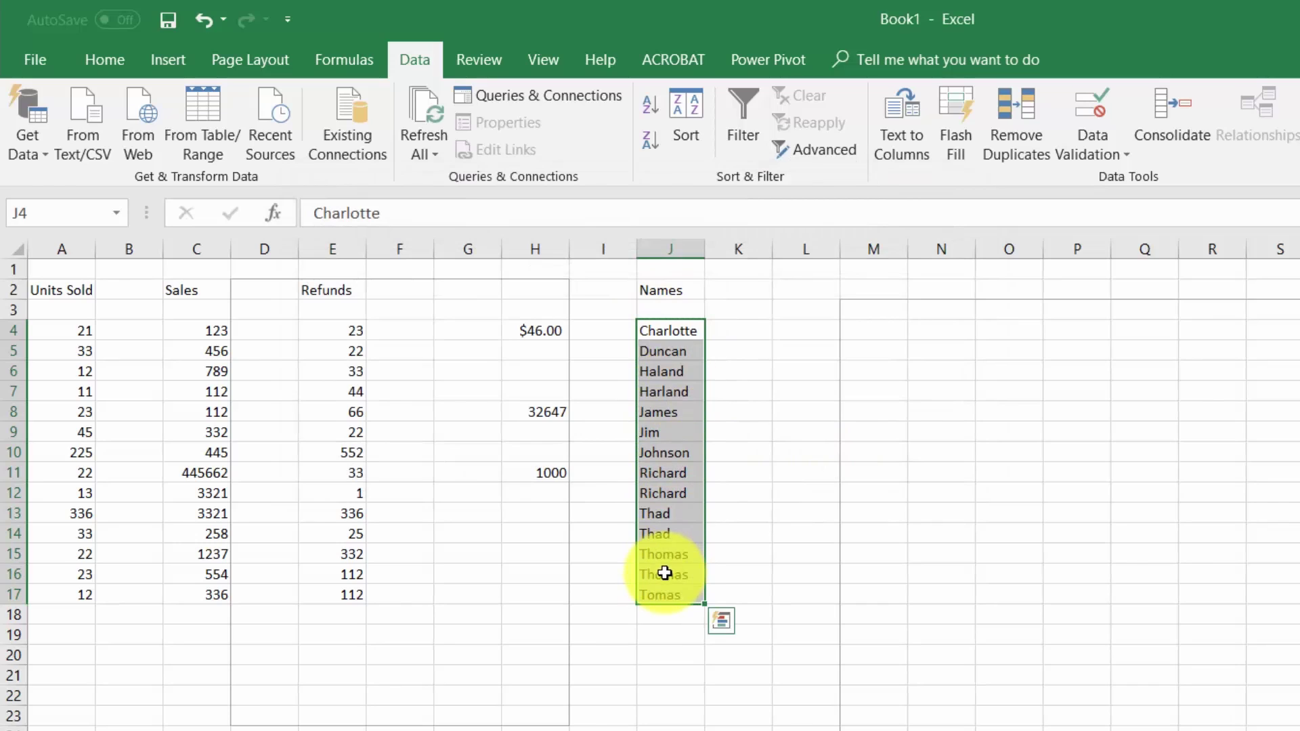
key("ctrl+z")
left_click(546, 310)
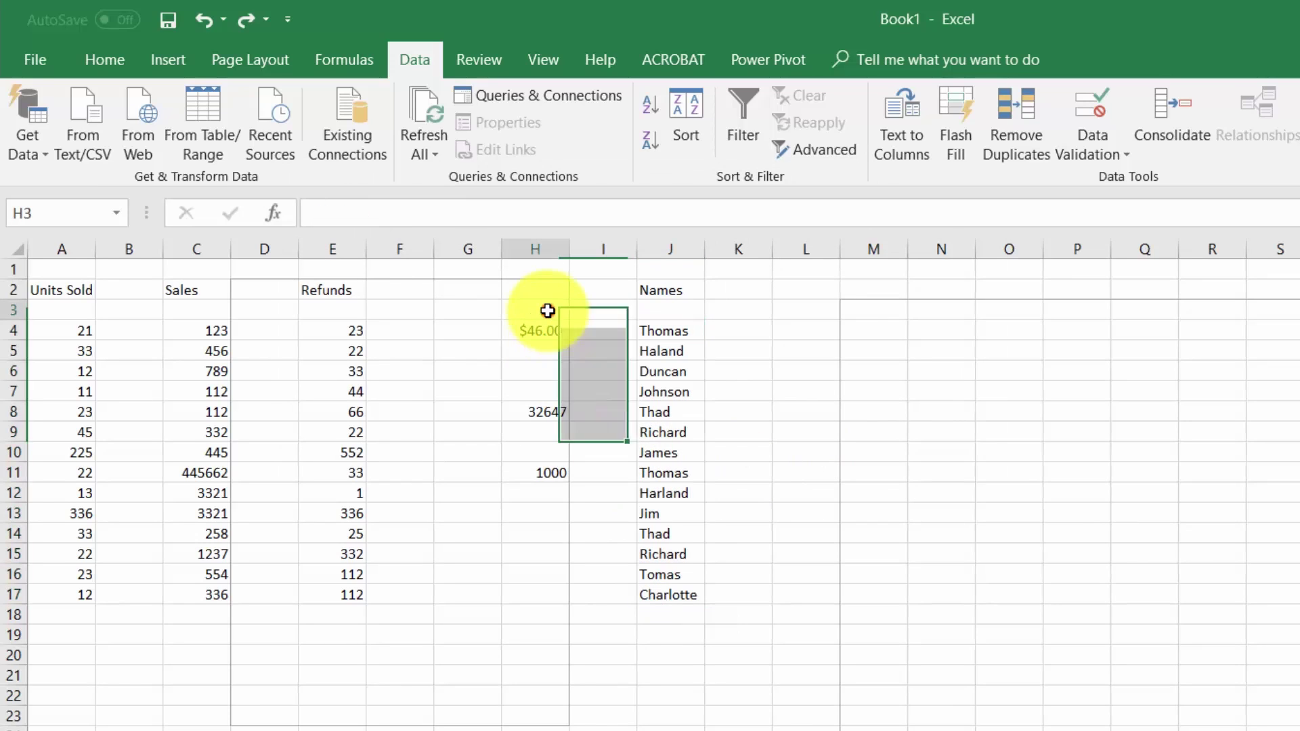
left_click_drag(64, 325, 690, 605)
- Turn on row 4 filters, test a largest-to-smallest sort on column A, then undo it
left_click(745, 115)
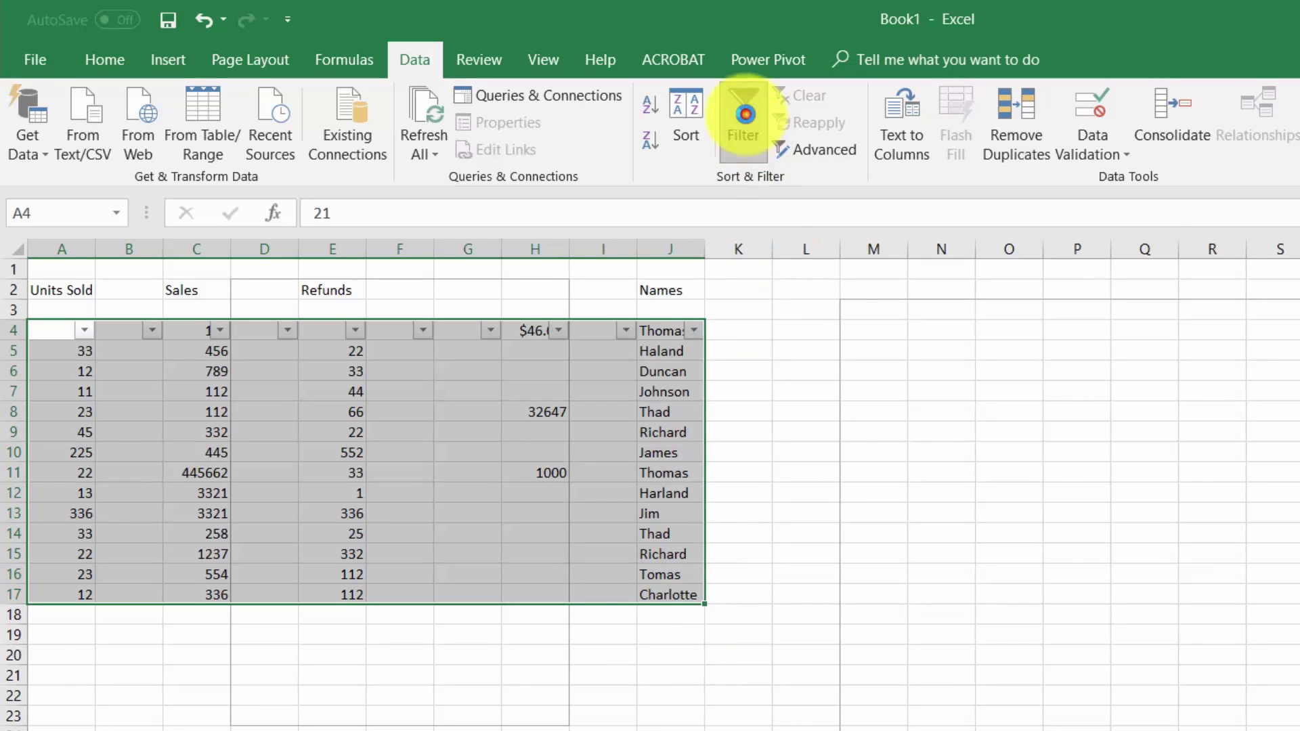
left_click(542, 614)
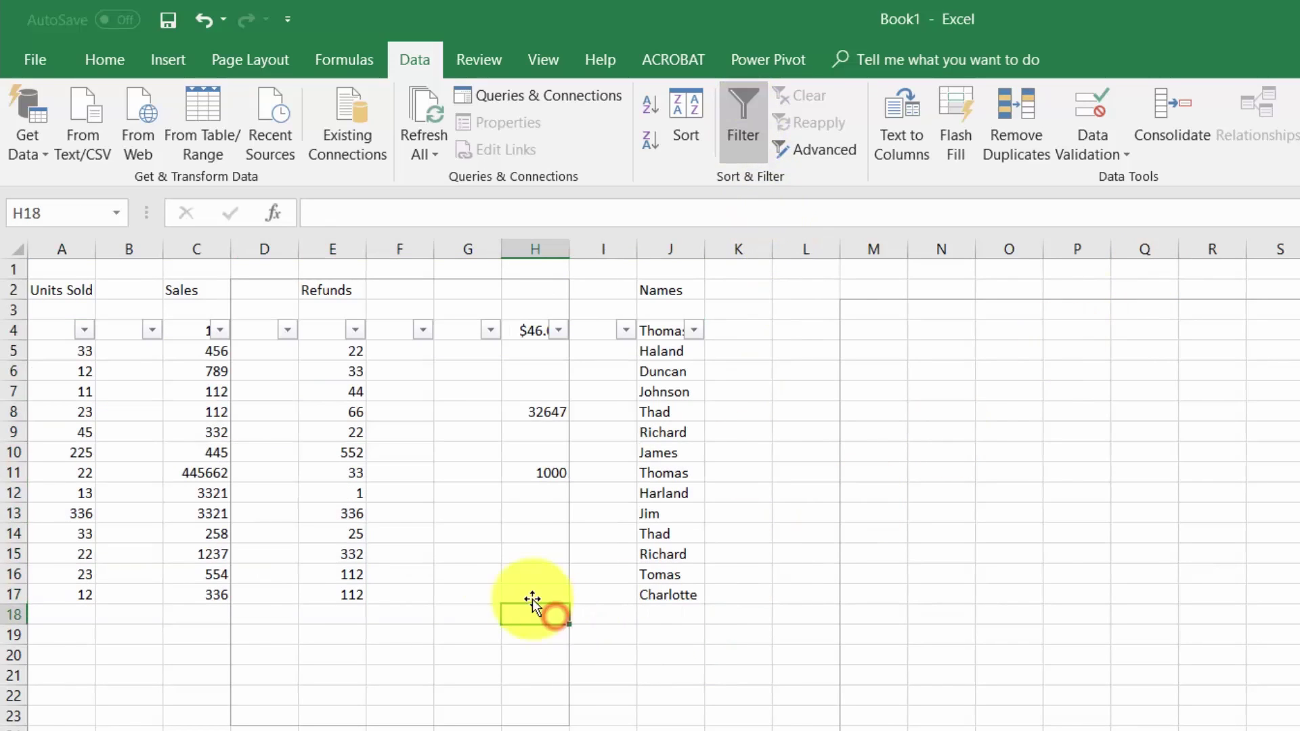
left_click(84, 330)
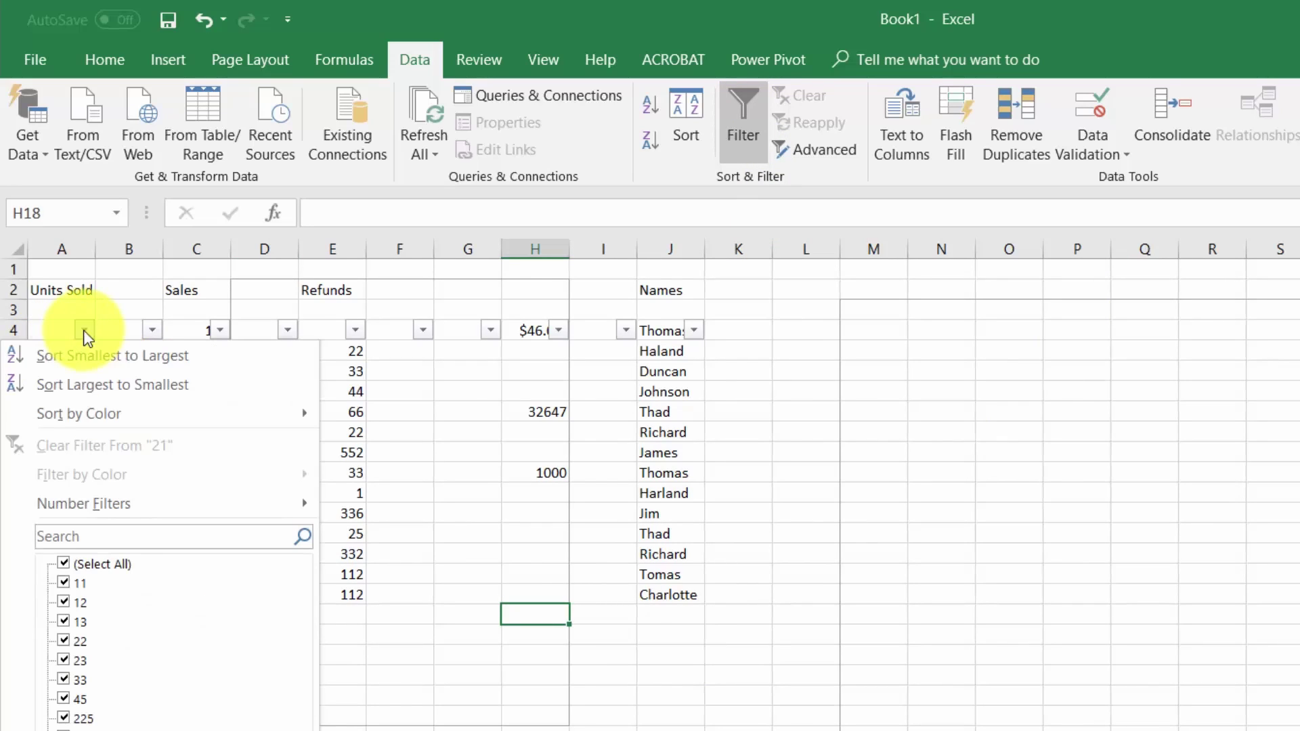
left_click(93, 385)
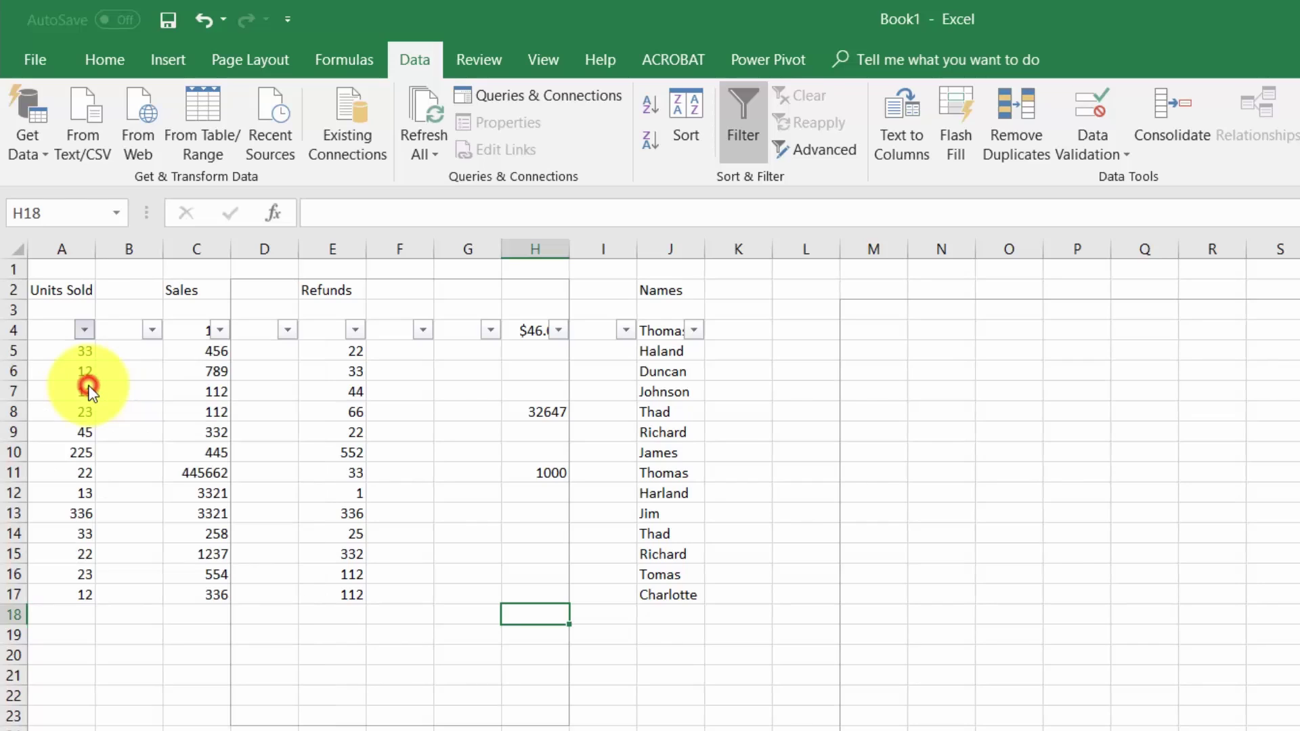
key("ctrl+z")
left_click(873, 432)
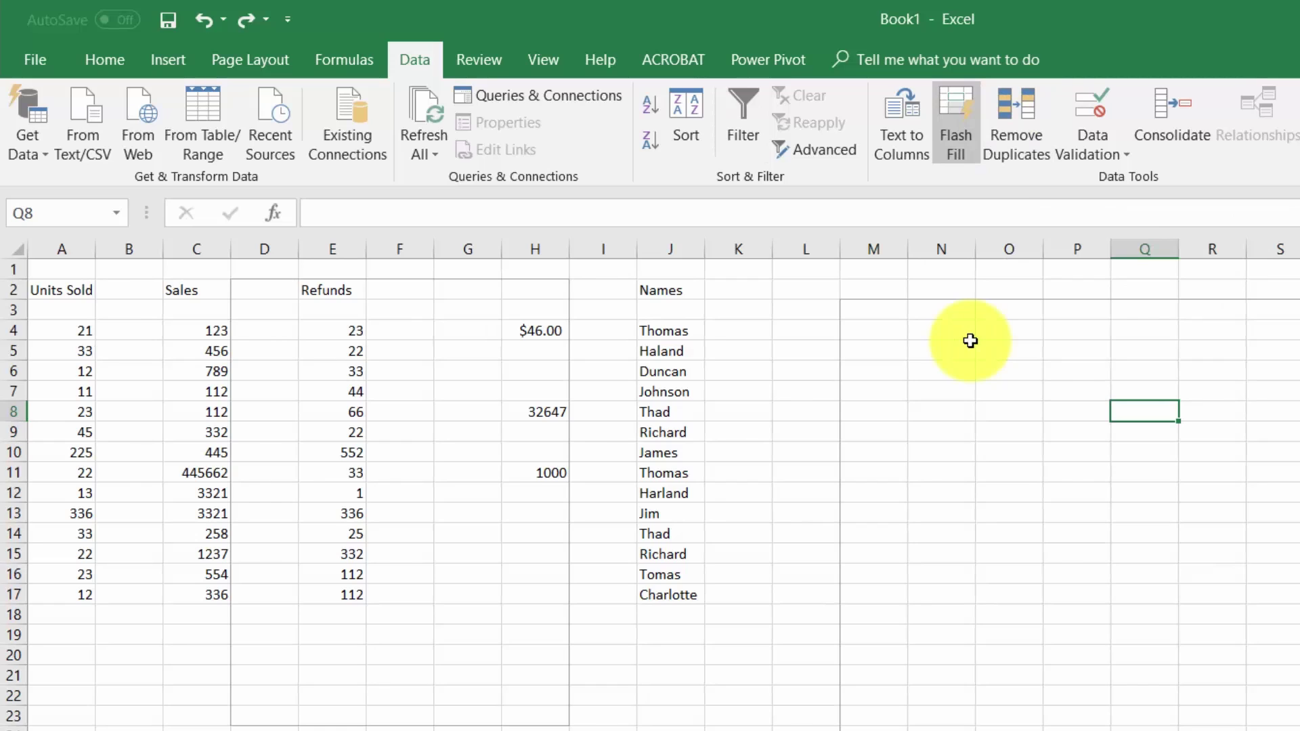
- Remove duplicates from the Names range J4:J17 with only Column J checked
left_click_drag(664, 336, 664, 601)
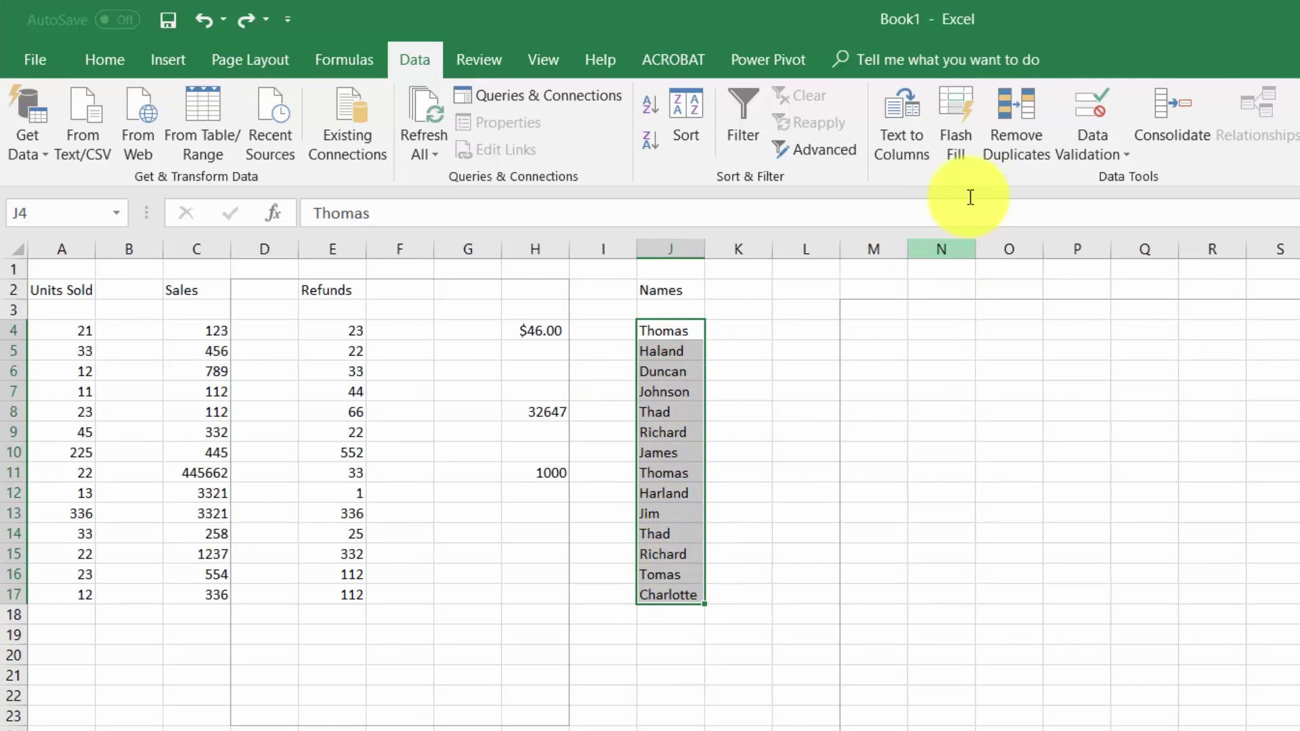
left_click(1010, 115)
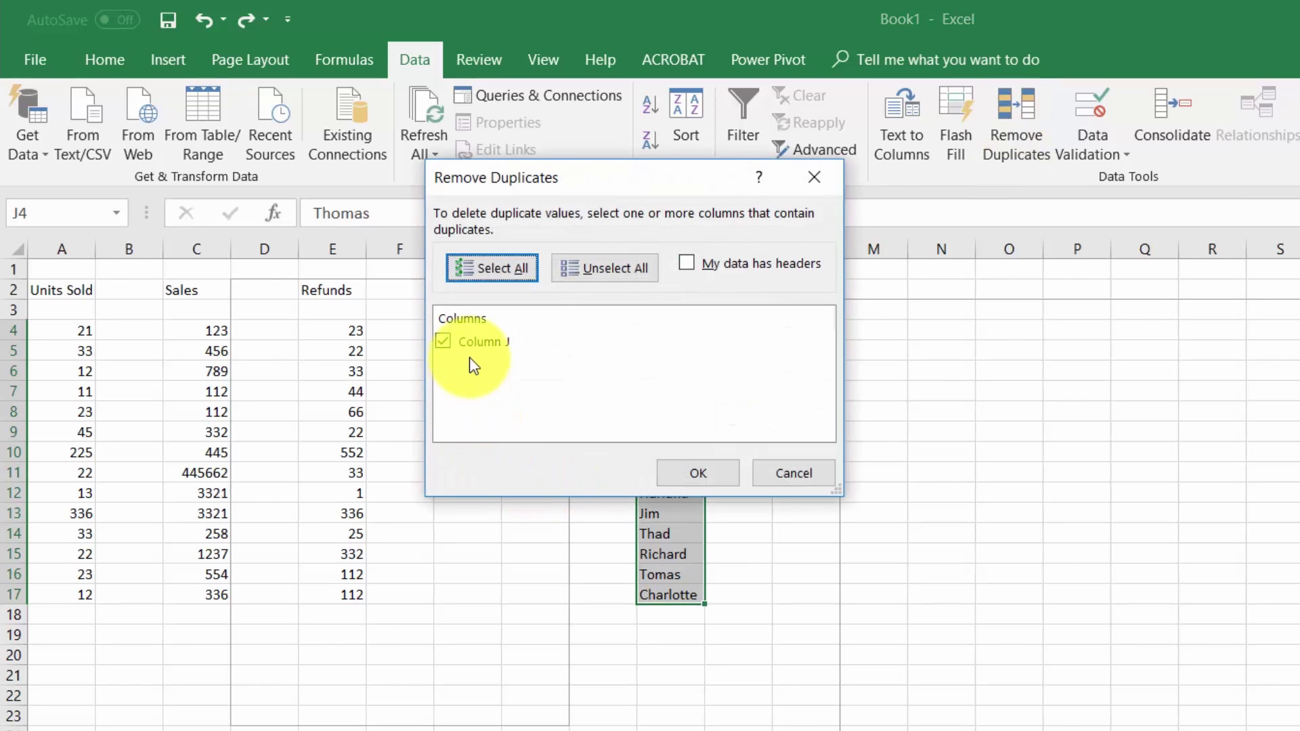
left_click(718, 469)
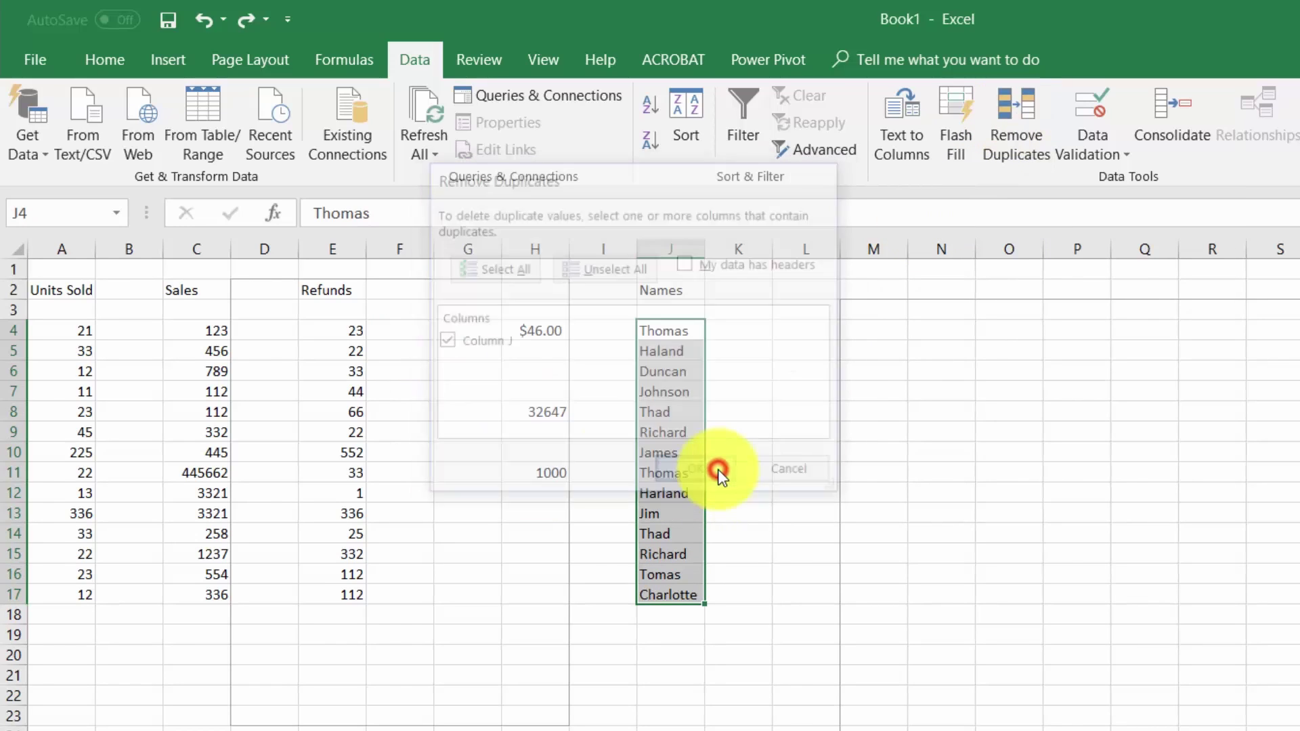
left_click(922, 581)
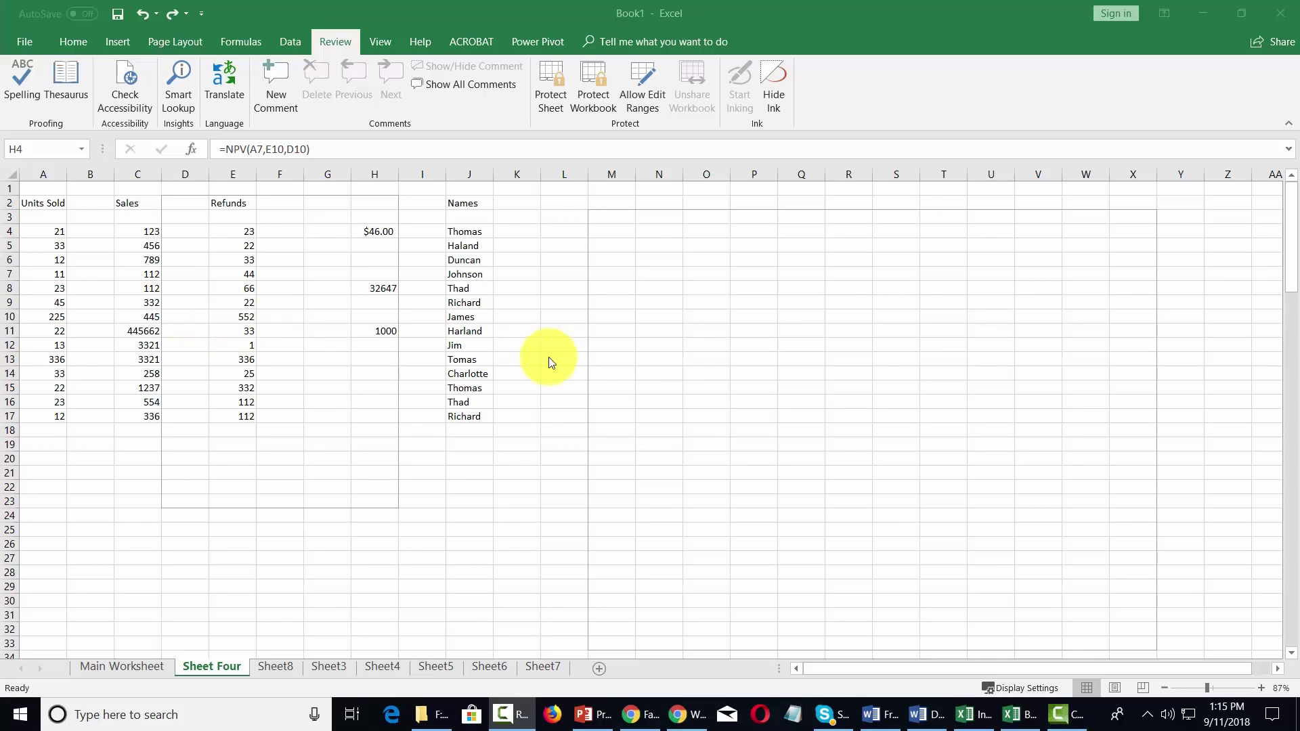
left_click(552, 80)
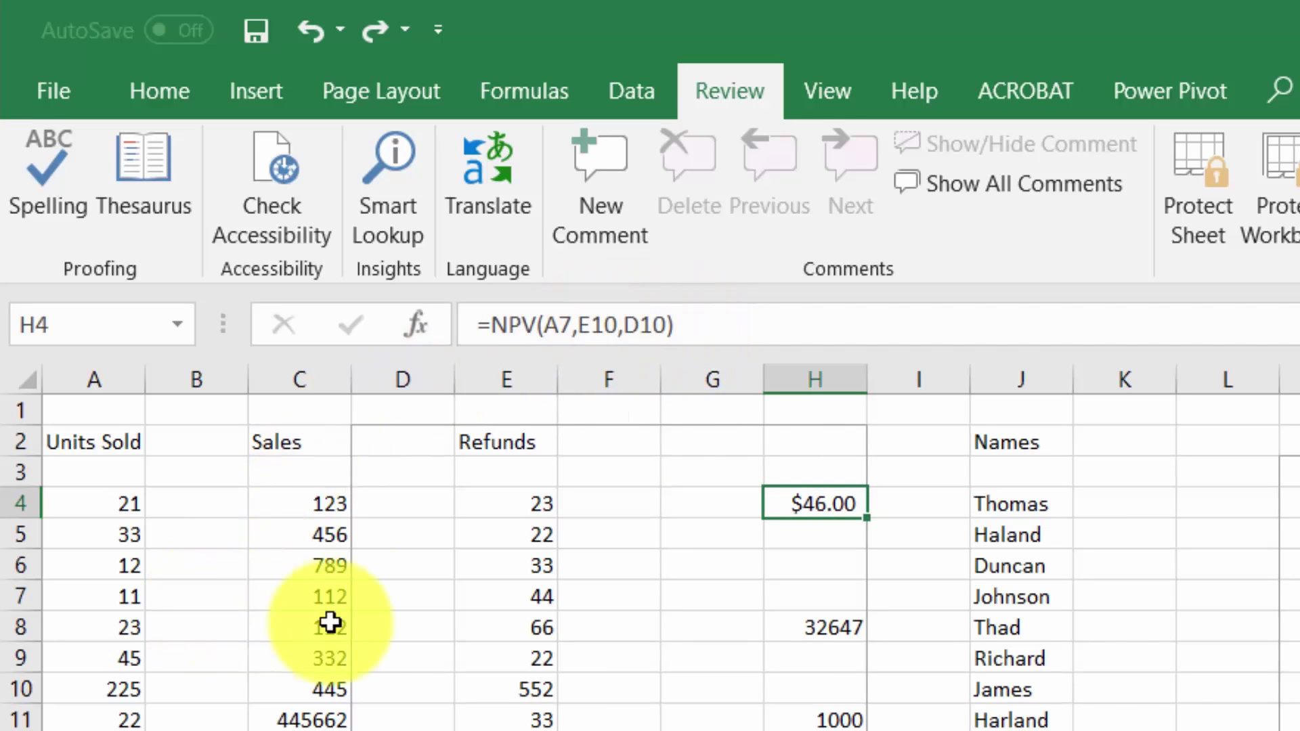
left_click(550, 686)
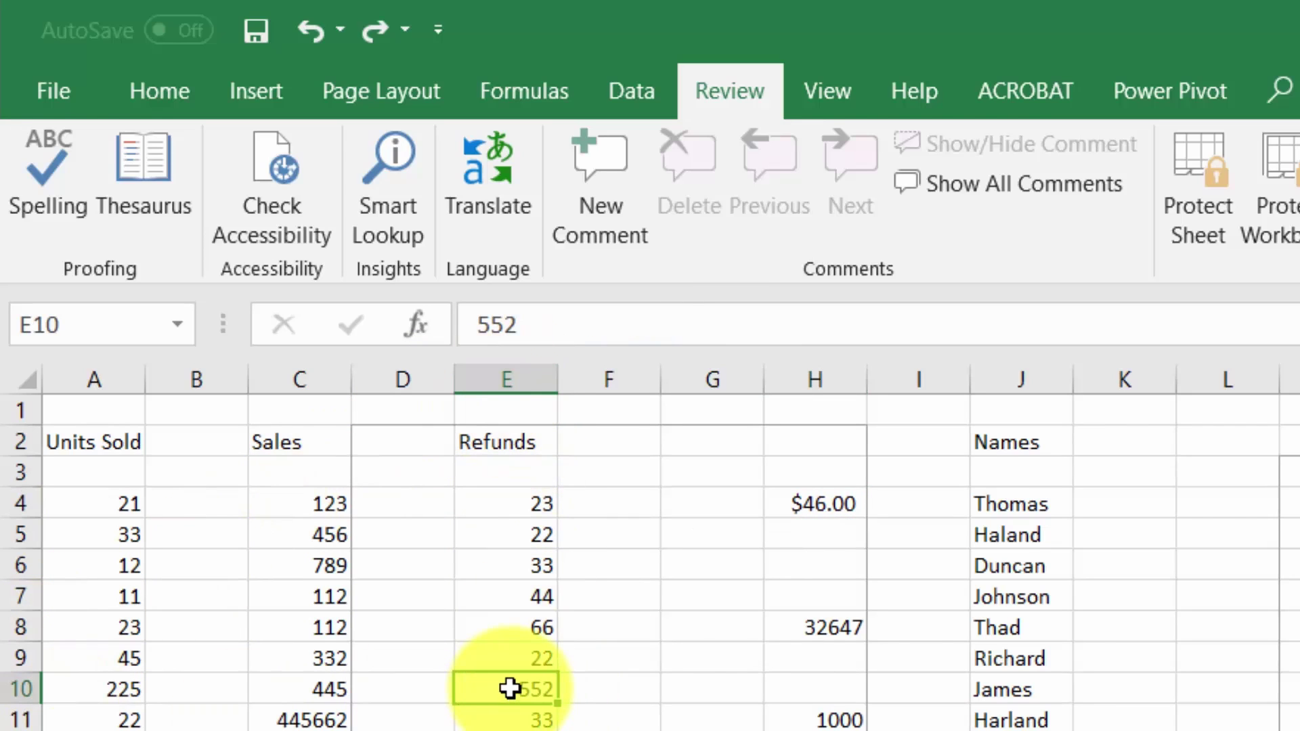
left_click(827, 507)
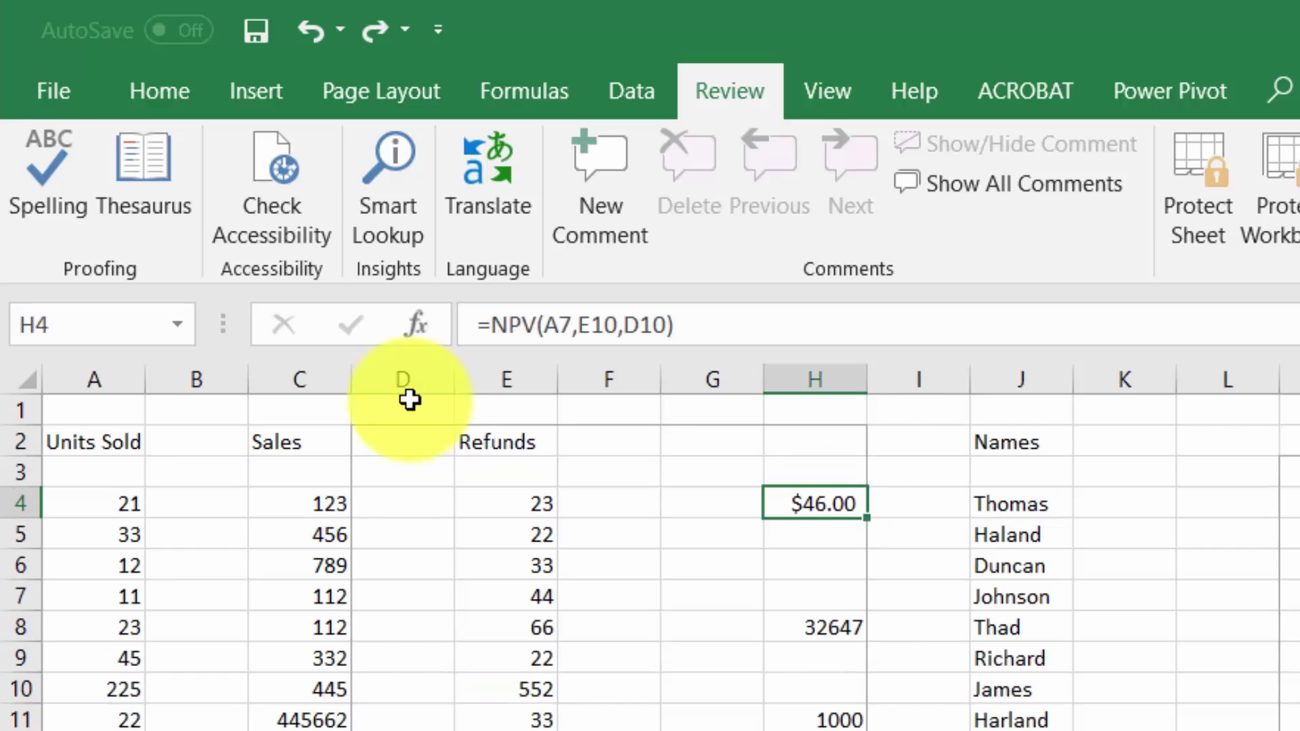
- Create and apply an editable range 'NPV Input' on E10, protected by a confirmed password
left_click(525, 692)
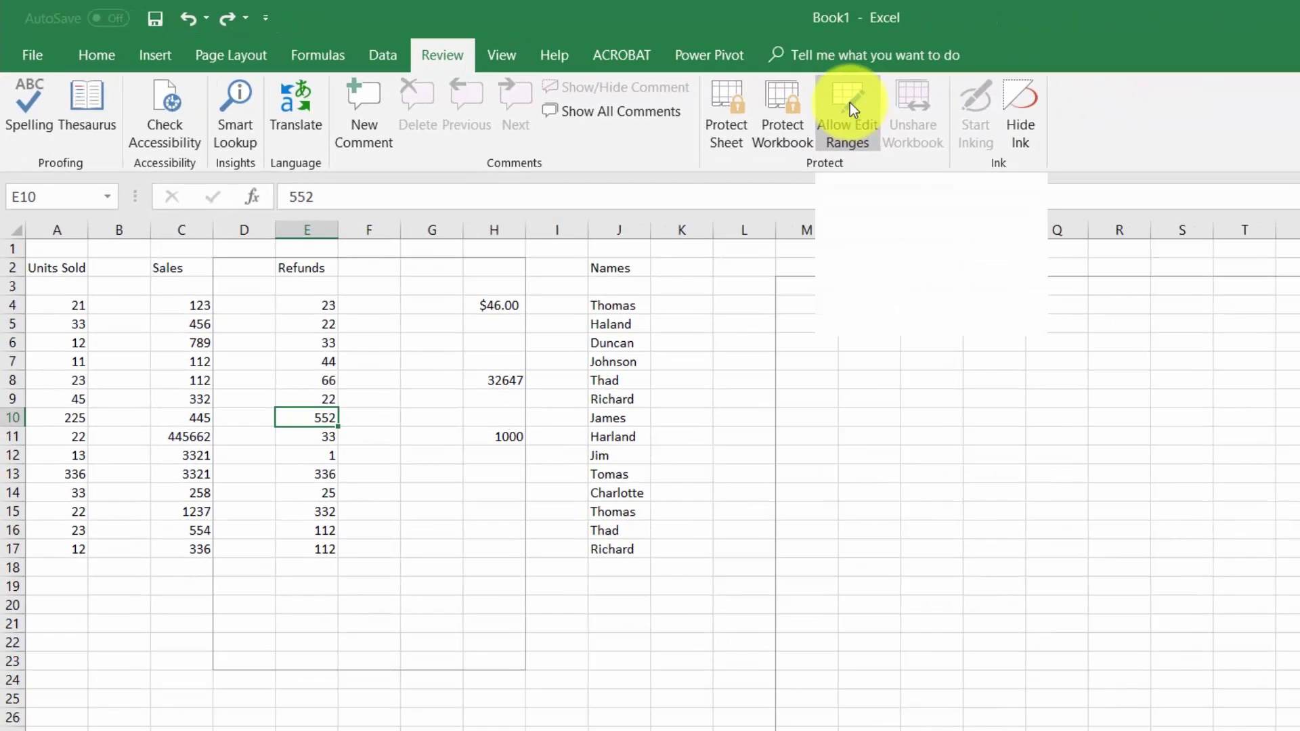
left_click(943, 115)
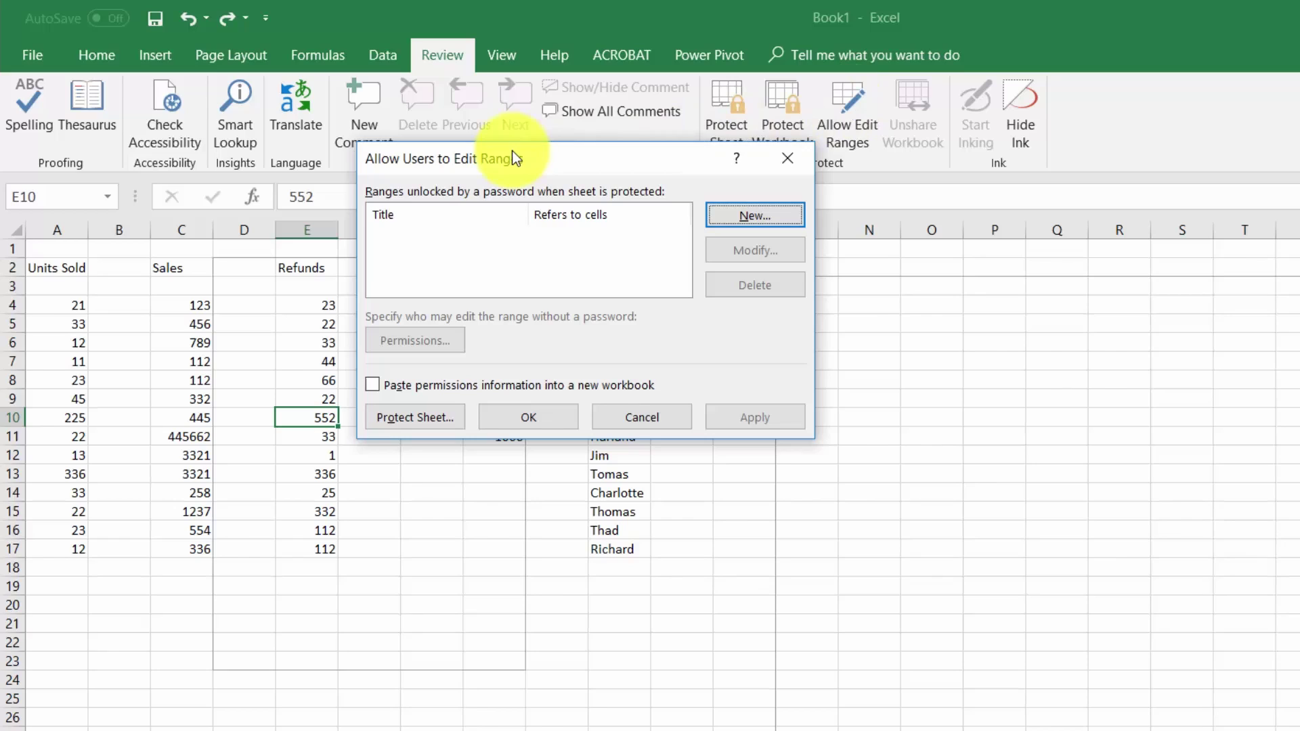
left_click(796, 206)
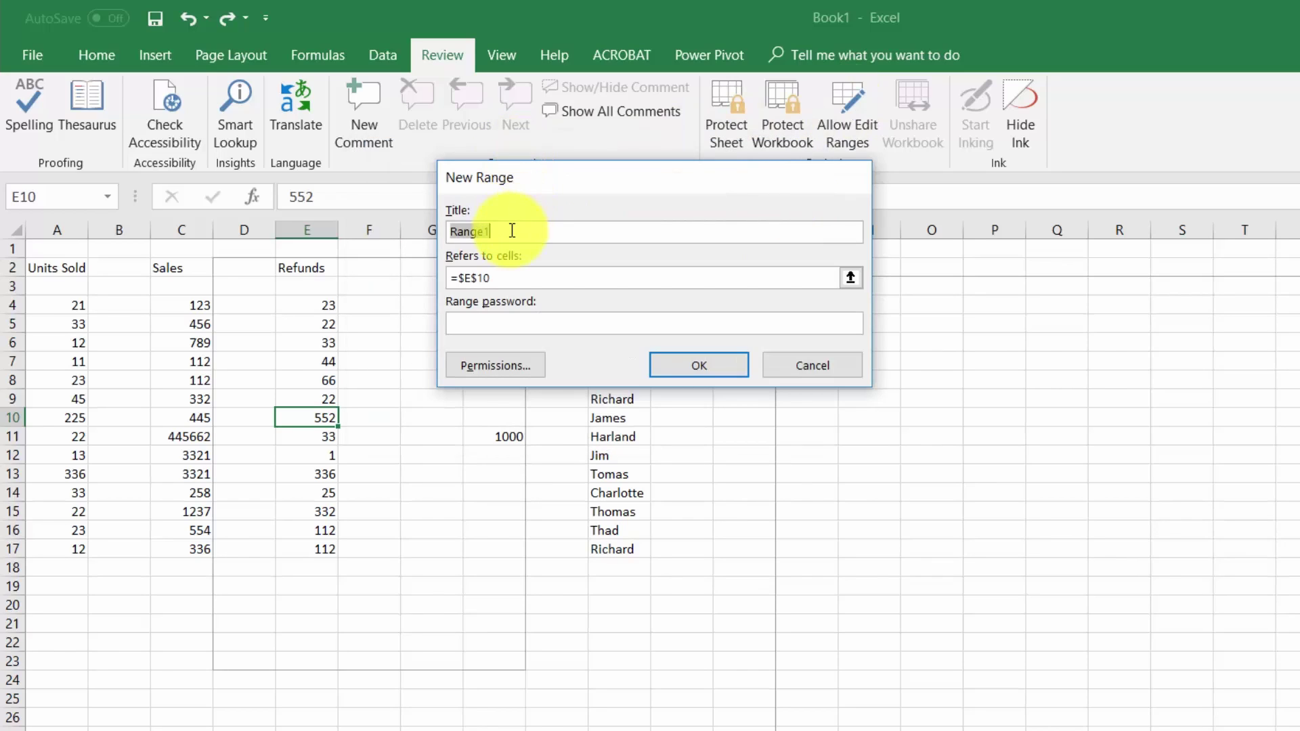
type("NPV Input")
left_click(483, 328)
type("123")
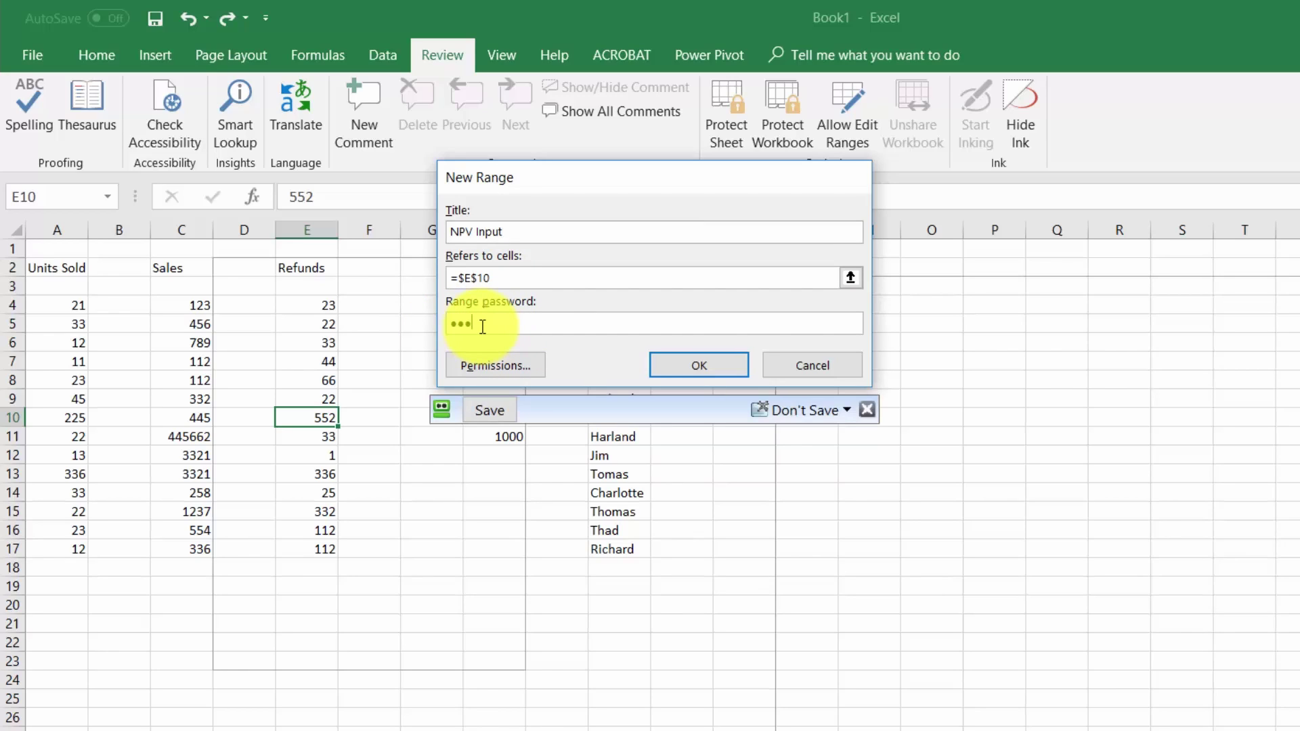
left_click(692, 365)
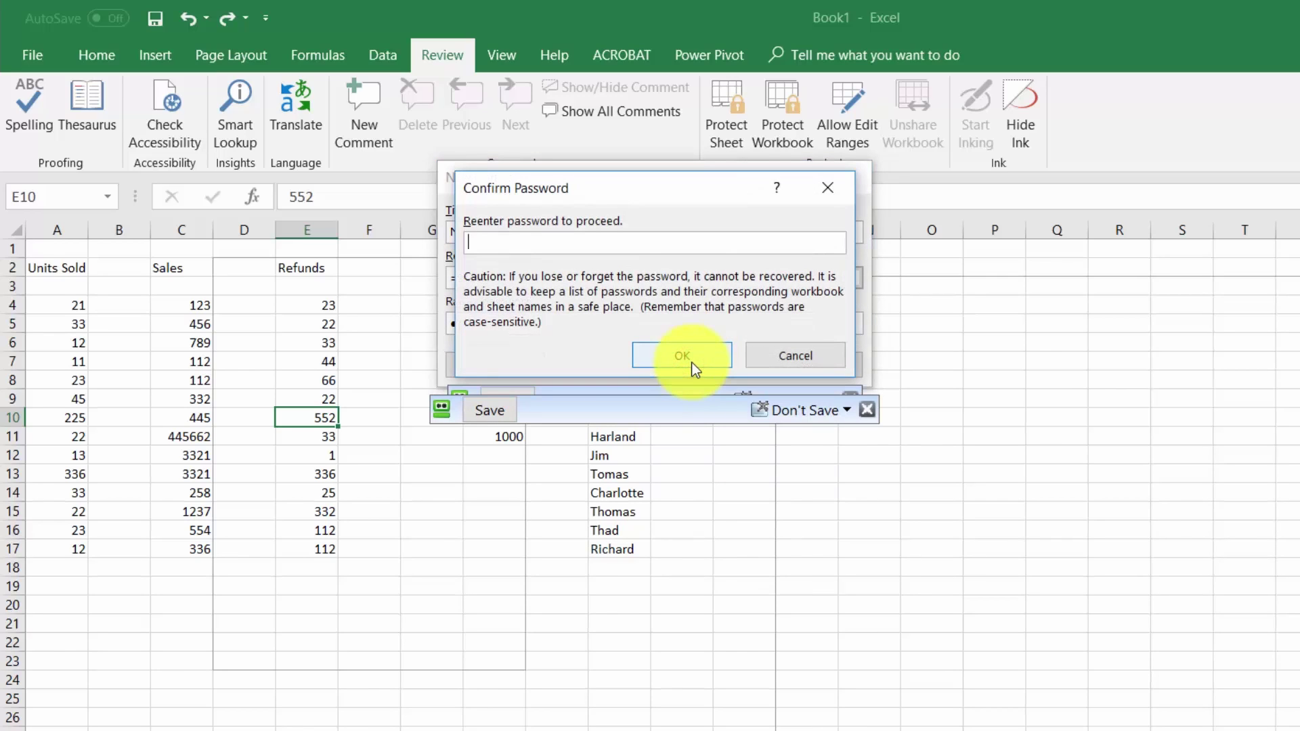
type("123")
left_click(694, 366)
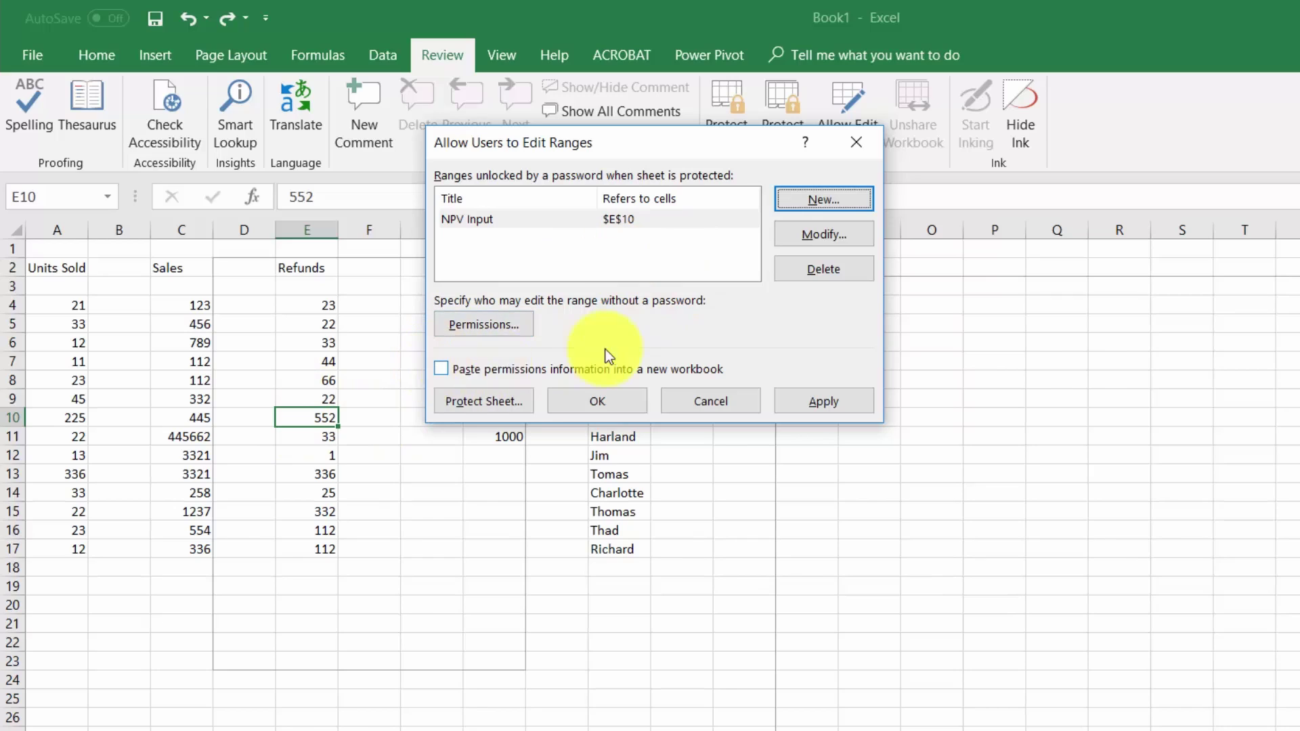
left_click(798, 405)
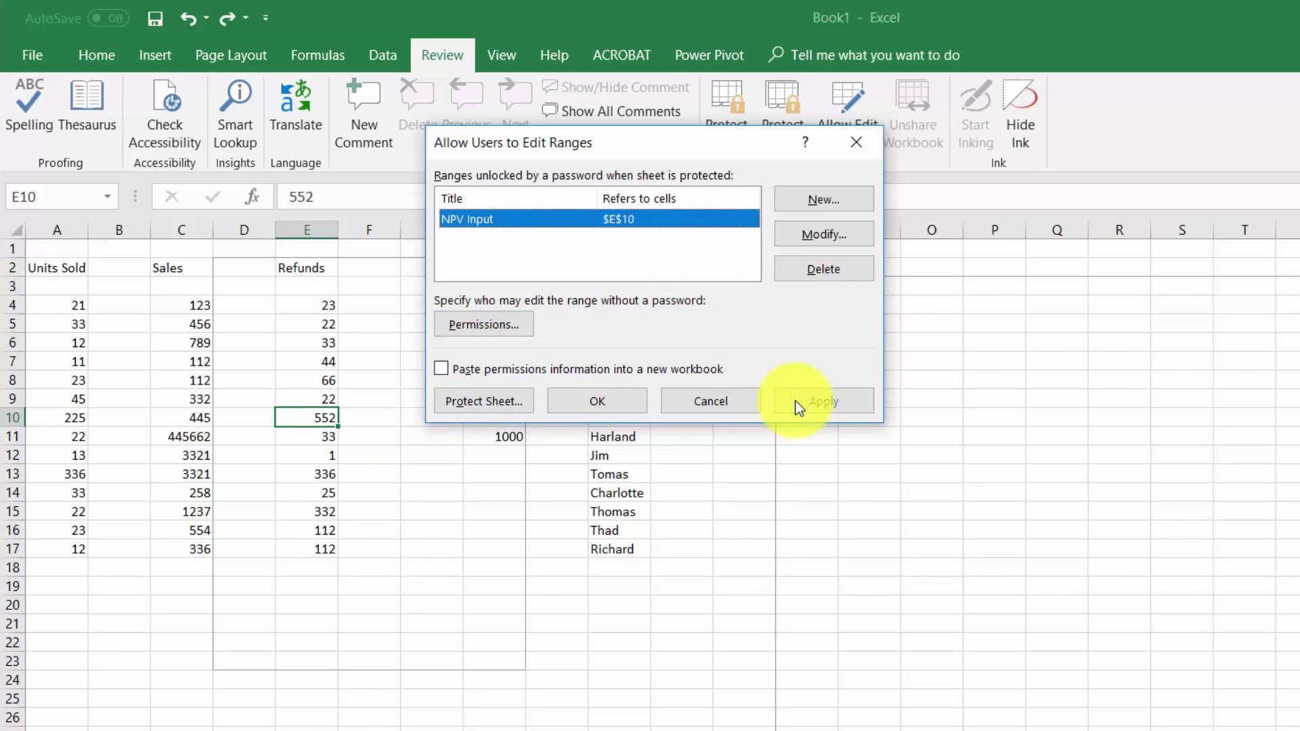
left_click(592, 404)
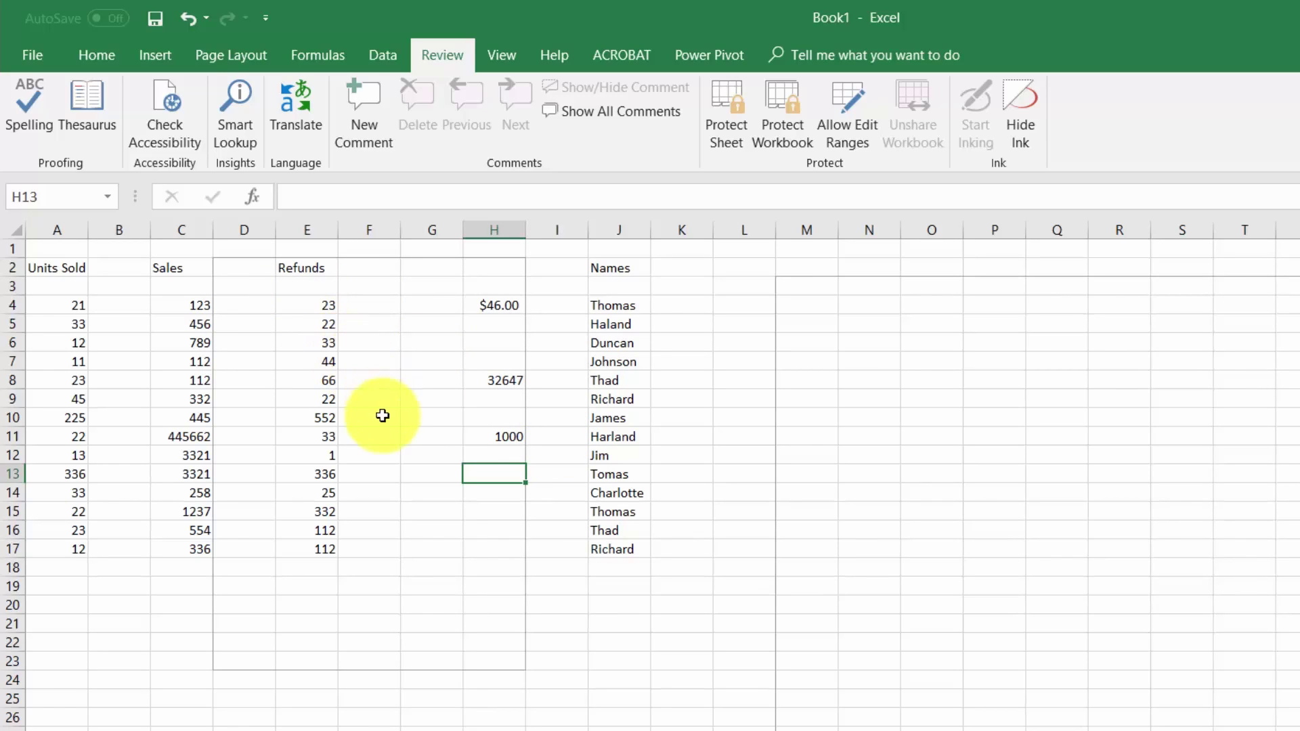
- Select cell E10 in the unlocked NPV Input range
left_click(321, 416)
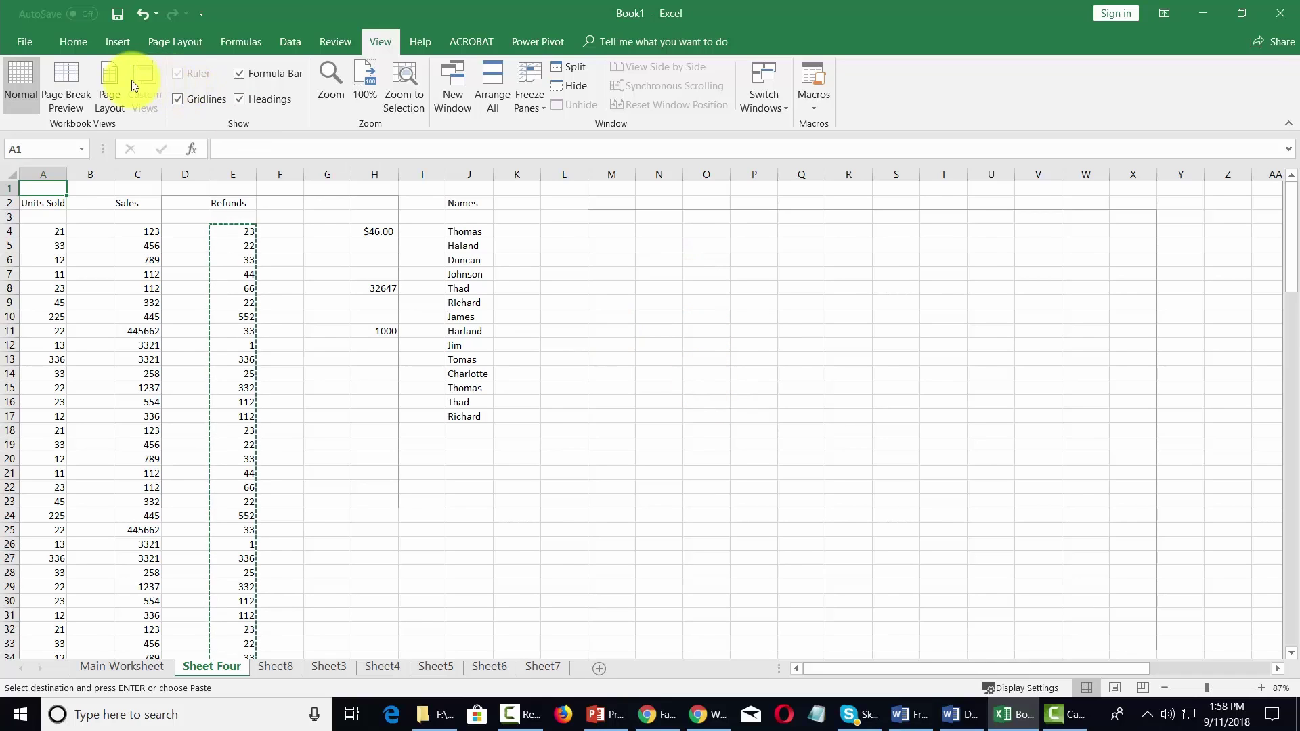
- Return Sheet Four to Normal view and scroll through the sales and refunds data
left_click(109, 76)
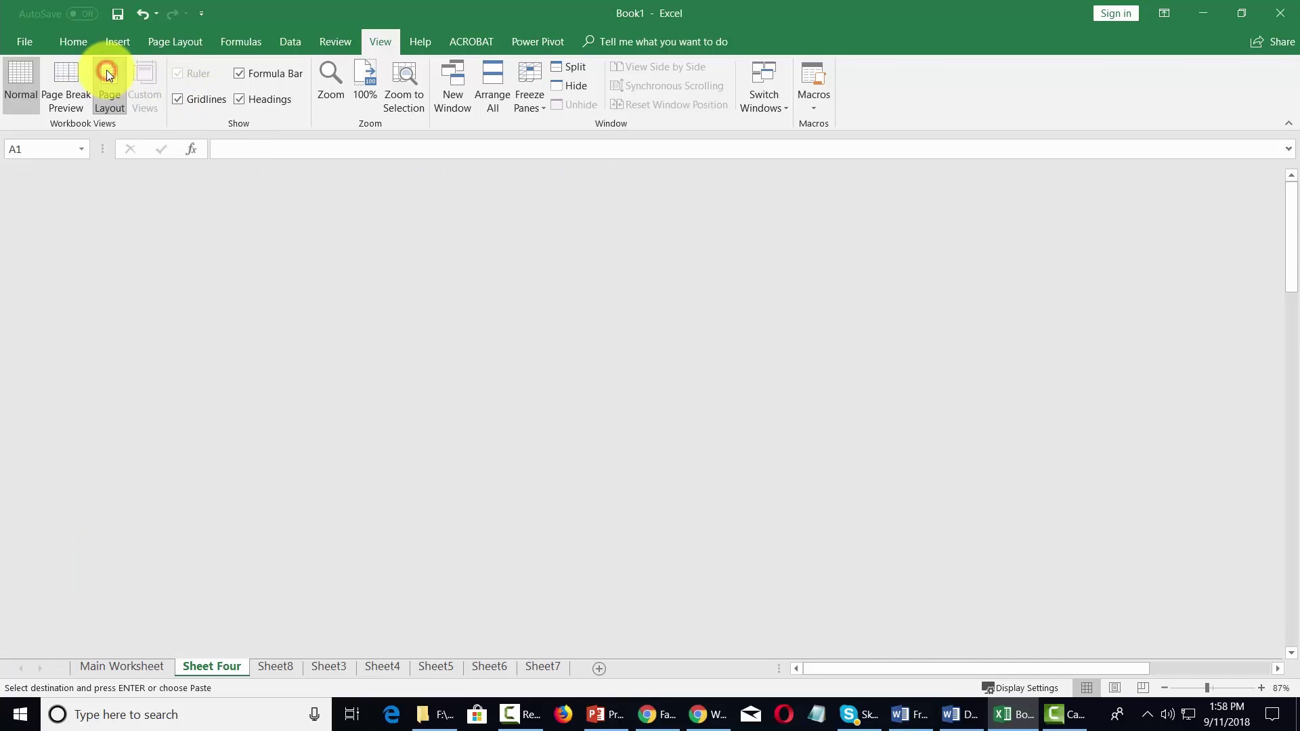
scroll(664, 365, "down", 10)
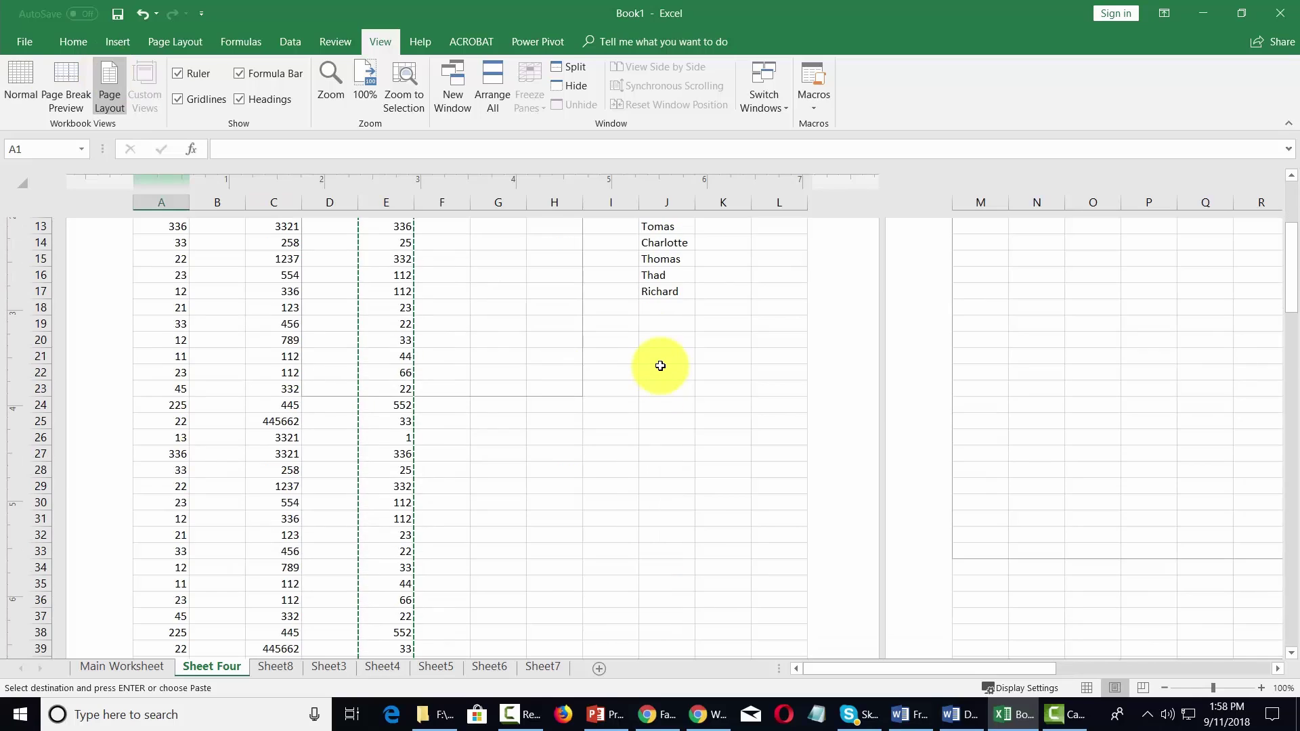
scroll(660, 366, "down", 4)
scroll(660, 366, "up", 8)
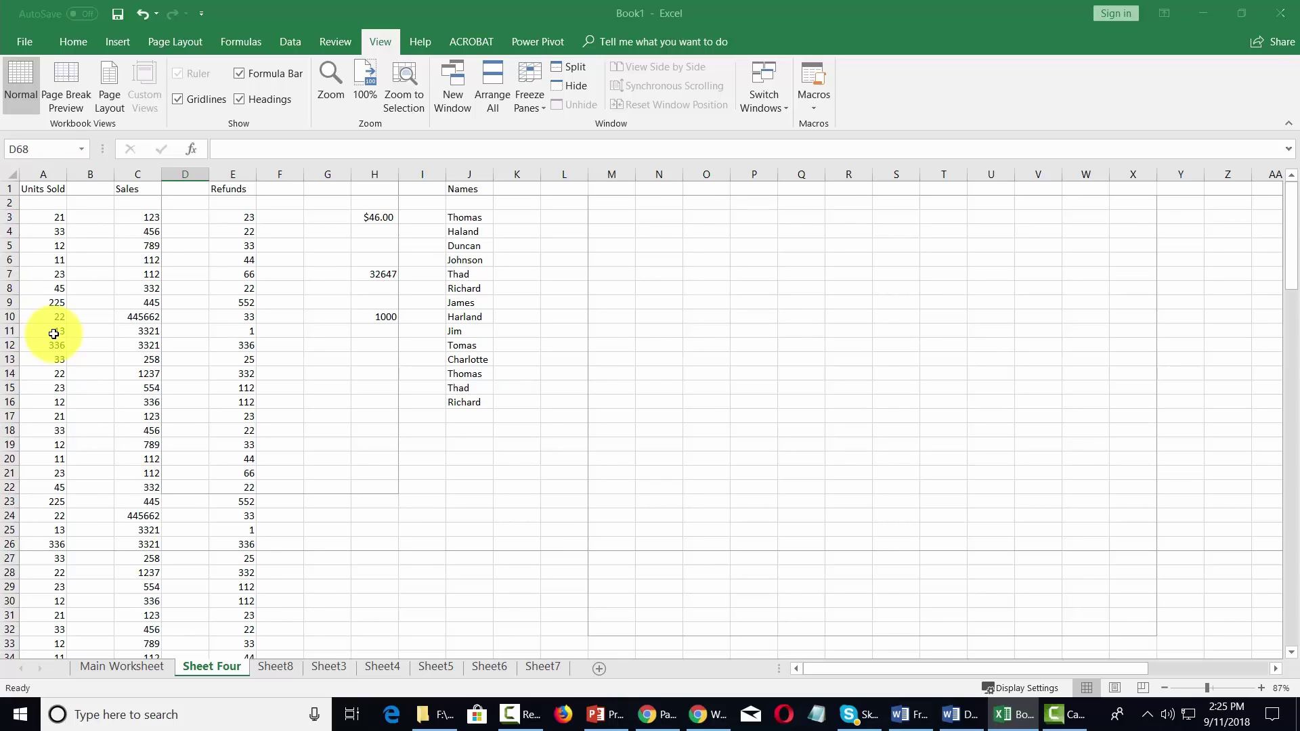
- Split the window into side-by-side panes at column B
left_click(95, 175)
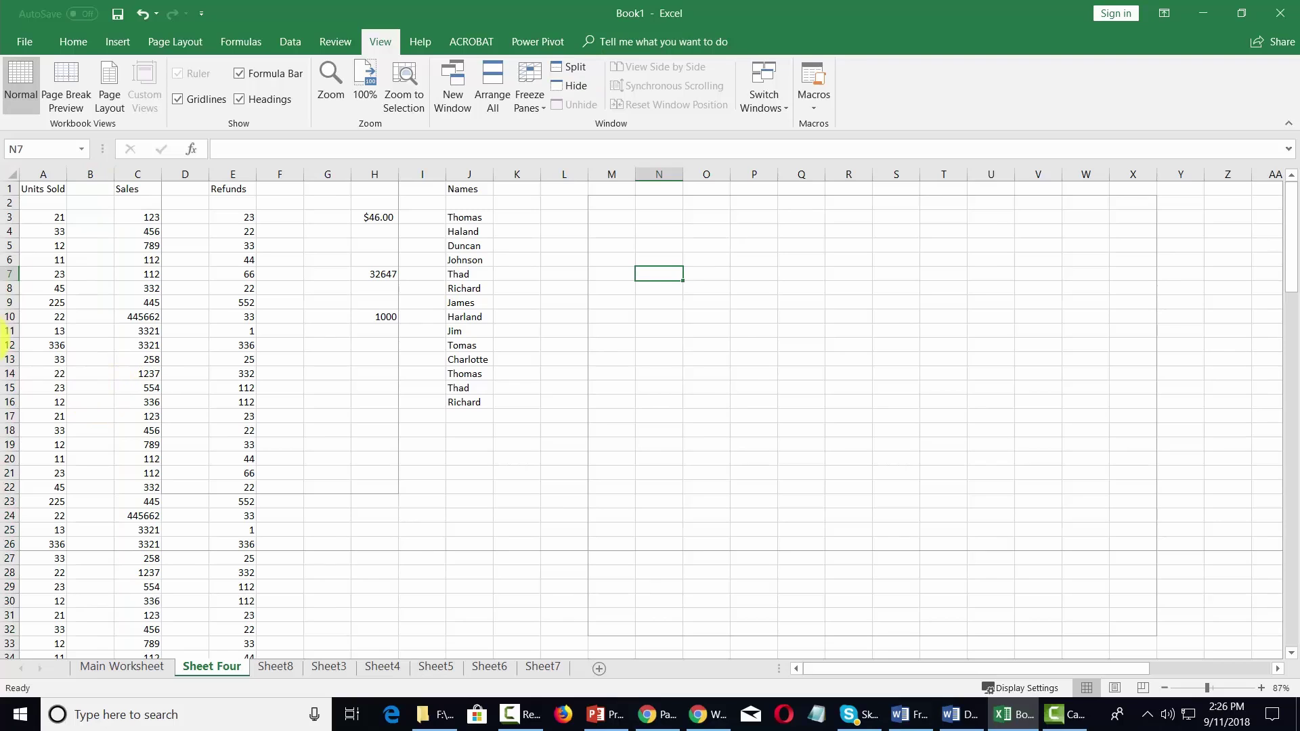
left_click(89, 174)
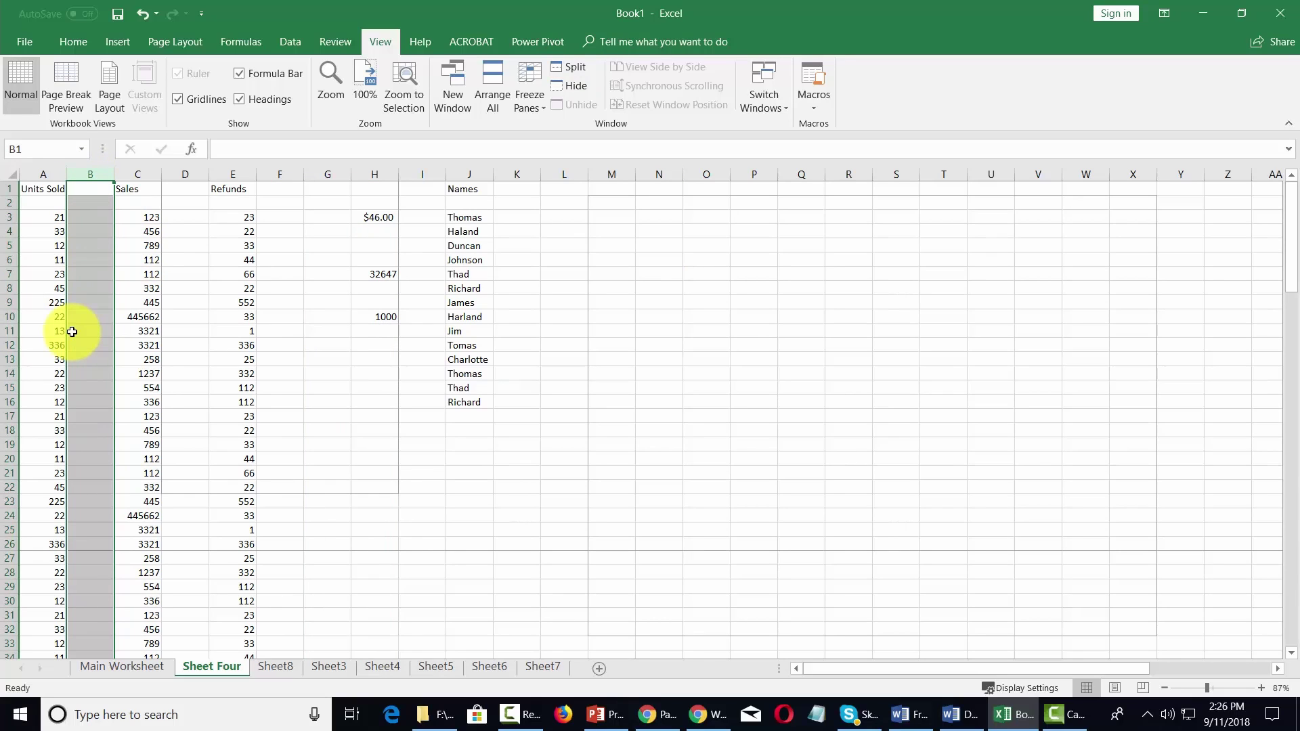
left_click(575, 67)
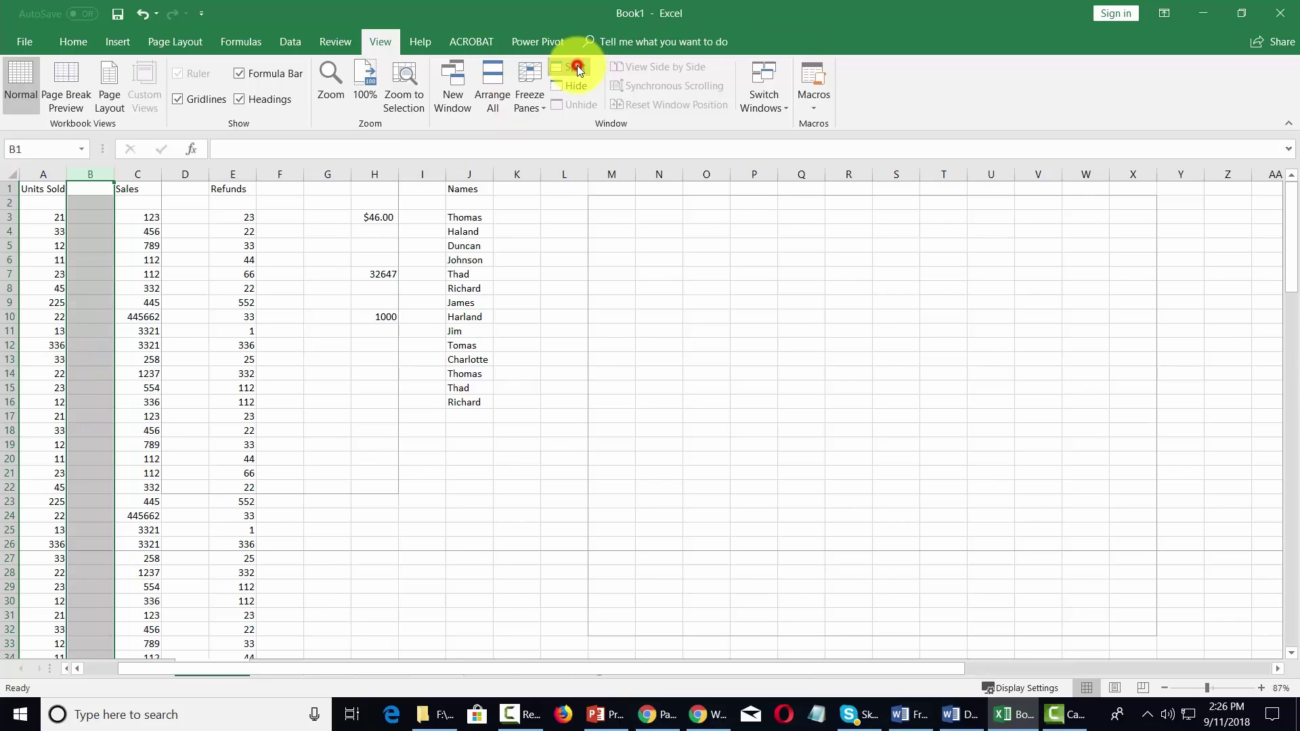
left_click(96, 192)
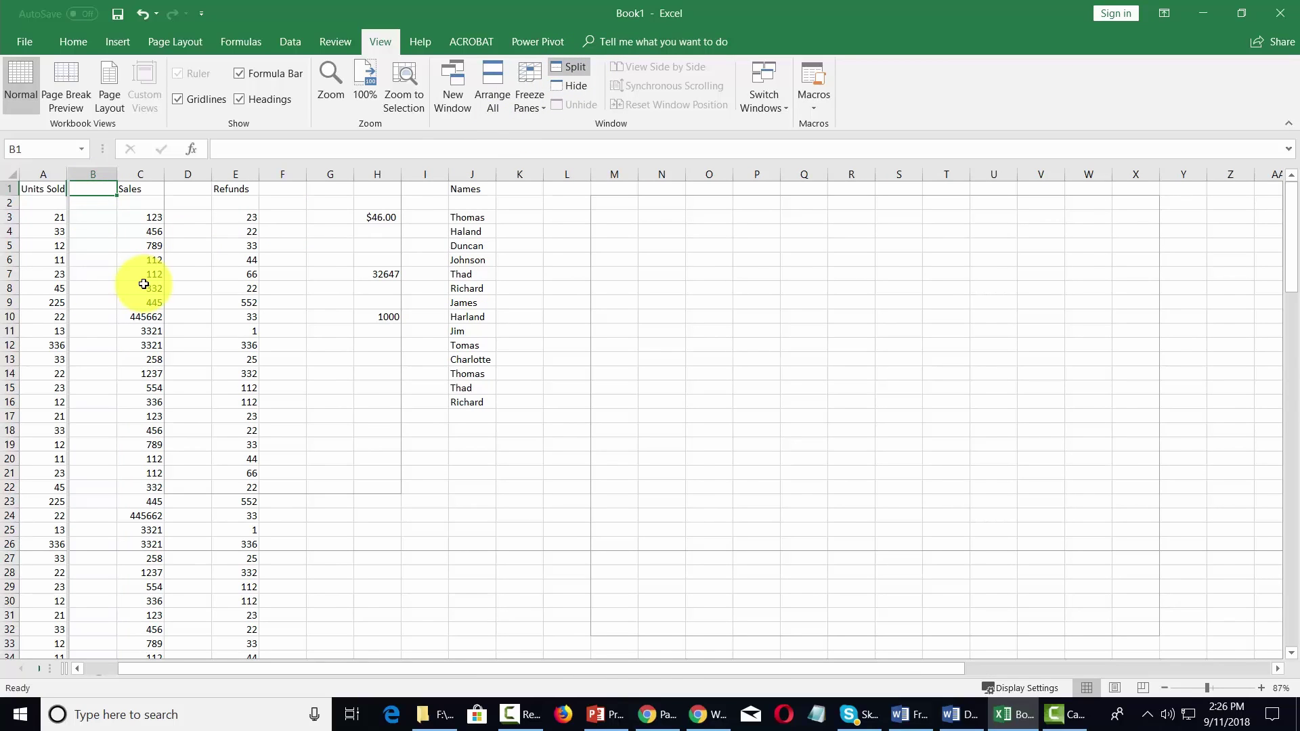
- Browse the right-hand pane out to columns AG–BB while Units Sold stays visible
key("Right")
key("Right")
key("Right")
key("Right")
key("Right")
key("Right")
key("Right")
key("Right")
key("Right")
key("Right")
key("Right")
key("Right")
key("Right")
key("Right")
key("Right")
key("Right")
key("Right")
key("Right")
key("Right")
key("Right")
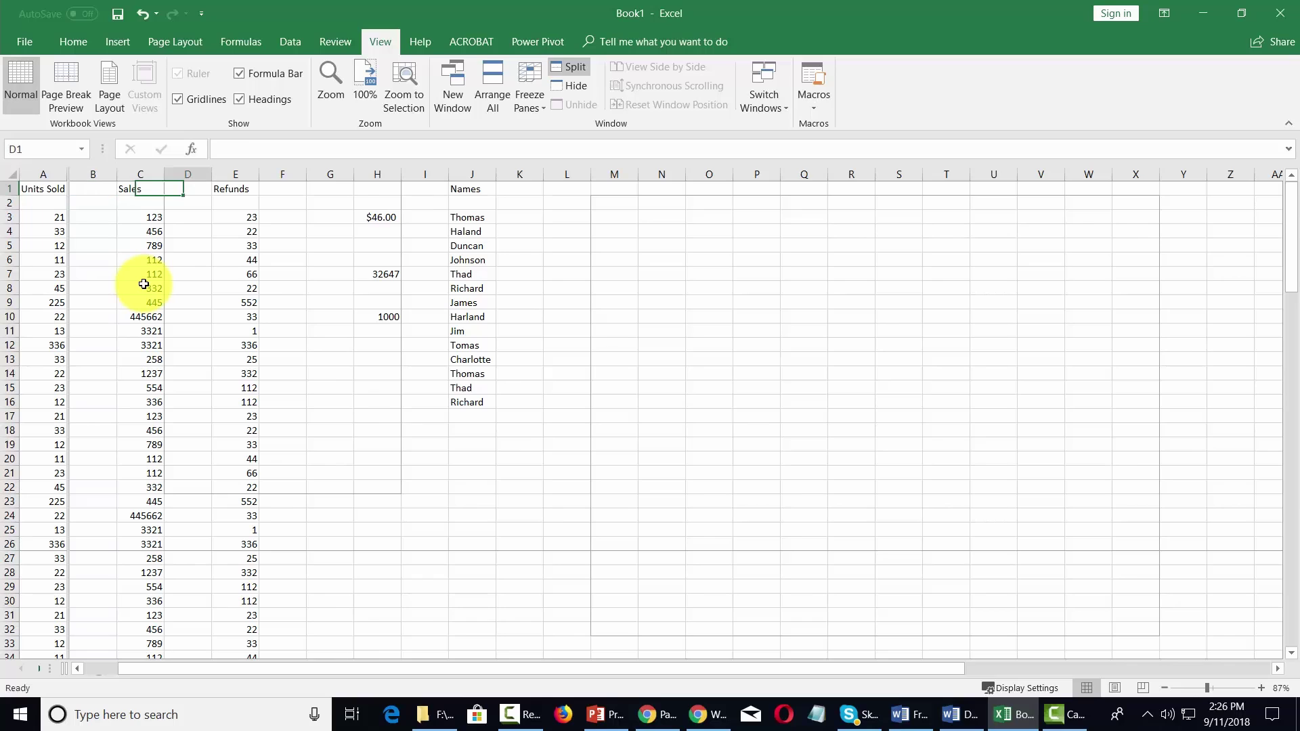
key("Right")
key("Right")
key("Right")
key("Right")
key("Right")
key("Right")
key("Right")
key("Right")
key("Right")
key("Right")
key("Right")
key("Right")
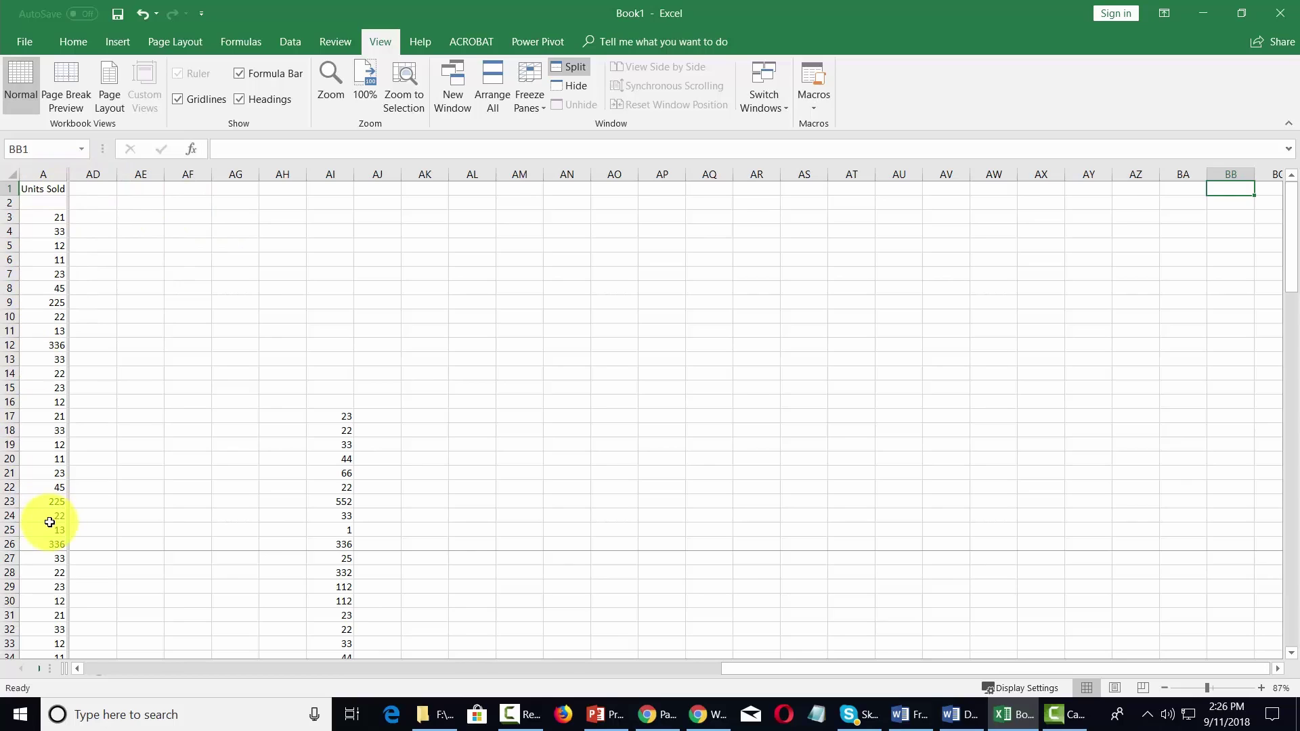
left_click(234, 242)
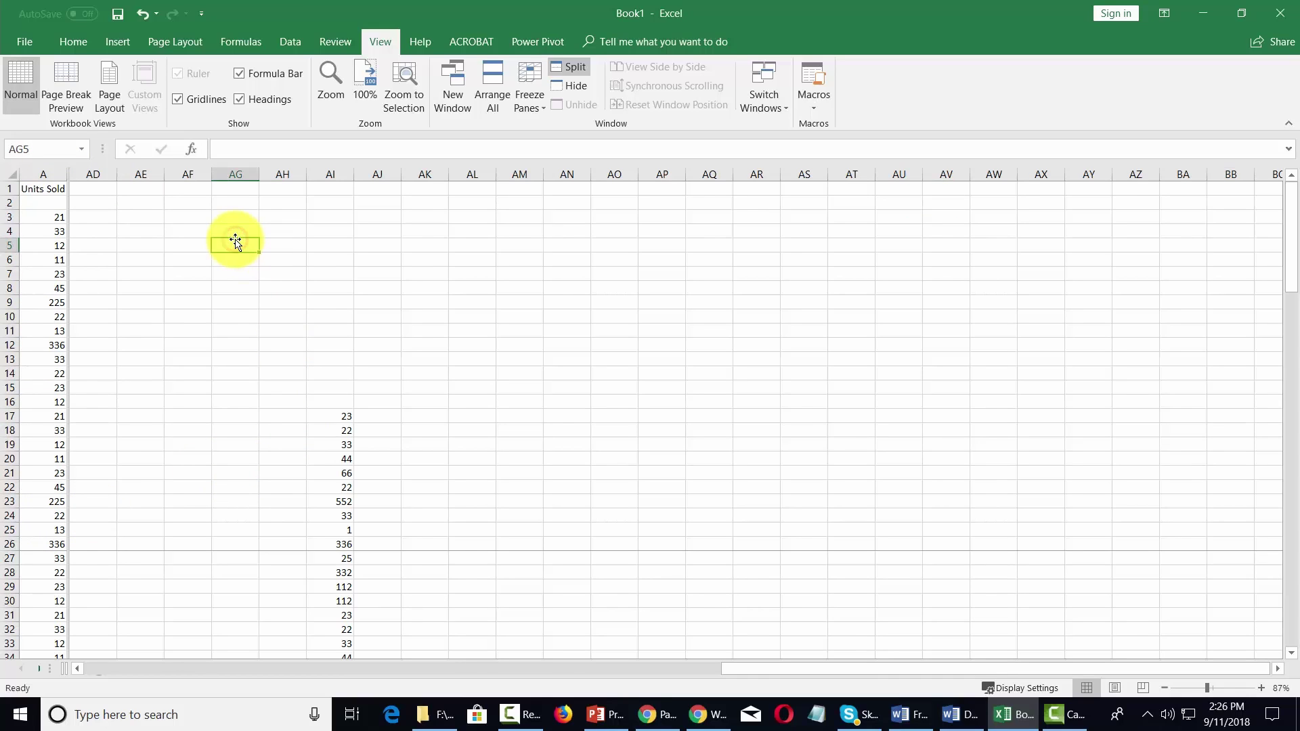
key("Right")
key("Right")
key("Right")
key("Right")
key("Right")
key("Right")
key("Right")
key("Right")
key("Right")
key("Right")
key("Right")
key("Right")
key("Right")
key("Right")
key("Right")
key("Right")
key("Right")
key("Right")
key("Right")
key("Right")
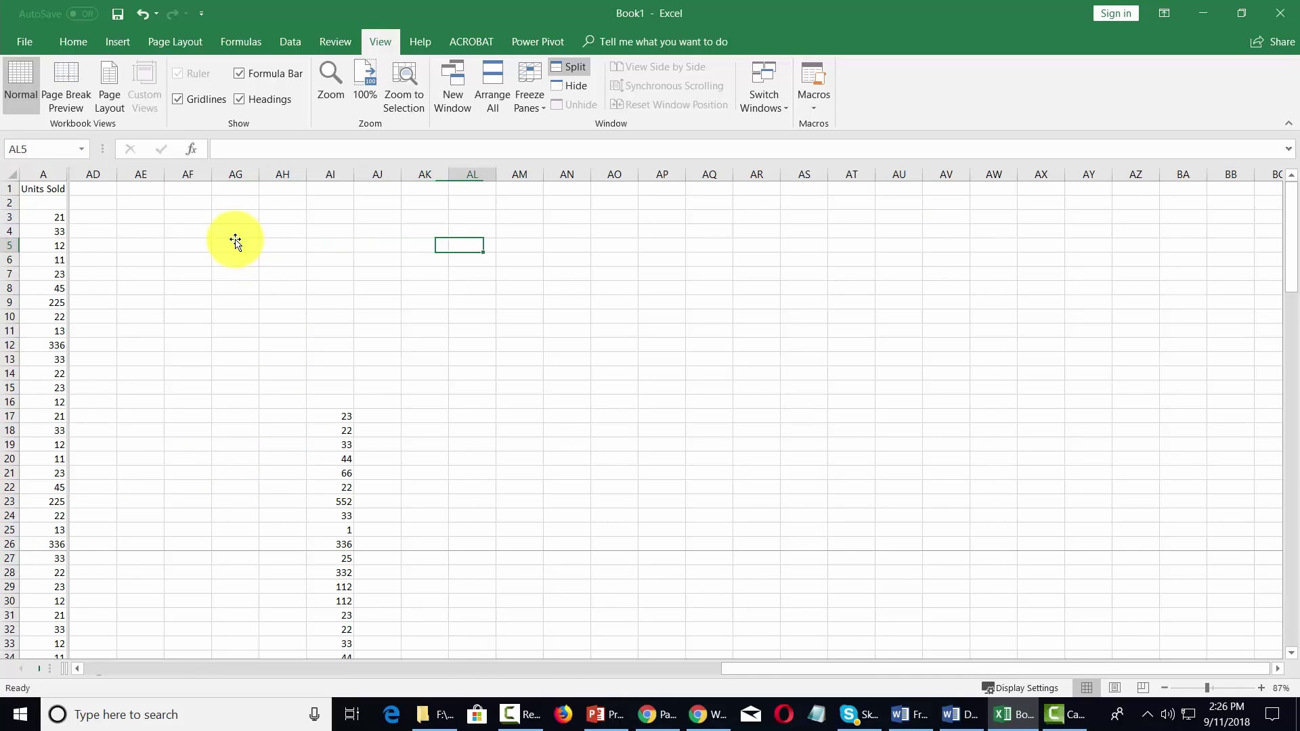
key("Right")
key("Right")
key("Right")
key("Right")
key("Right")
key("Right")
key("Right")
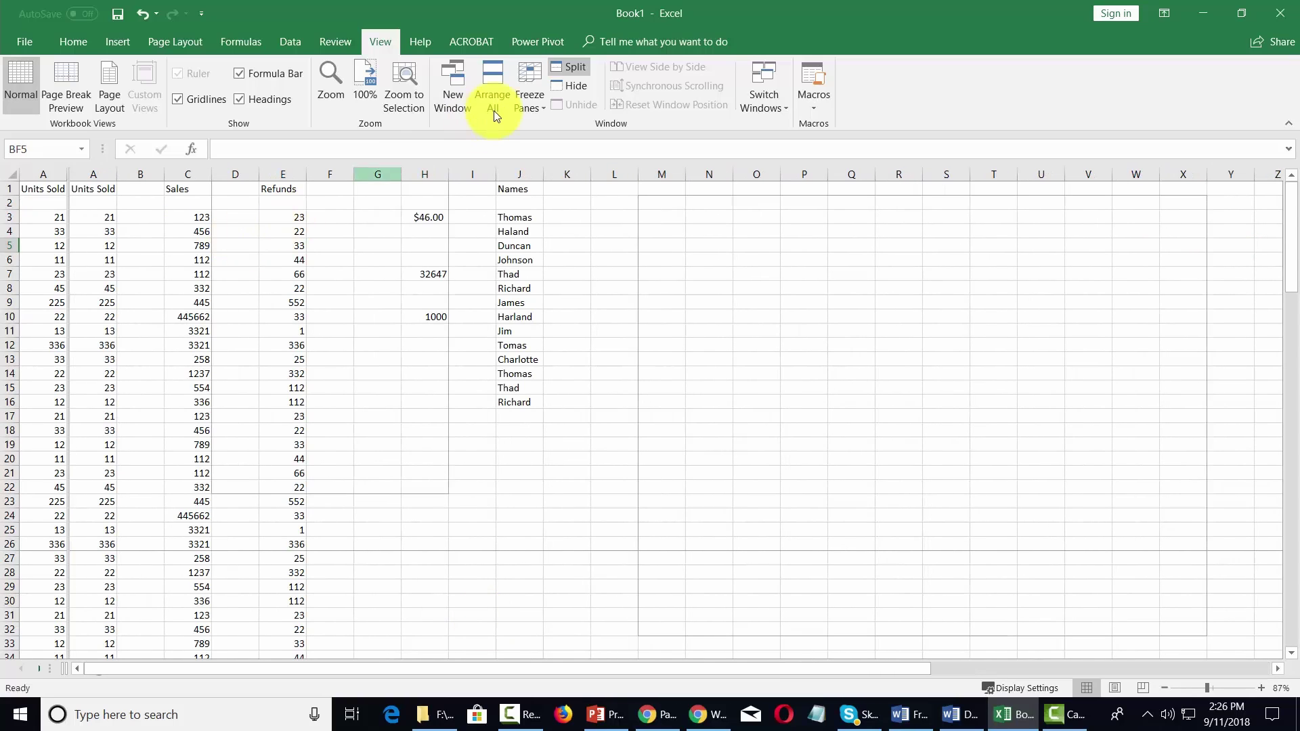
- Replace the side-by-side split with a split above row 26 and move down the lower pane
left_click(574, 62)
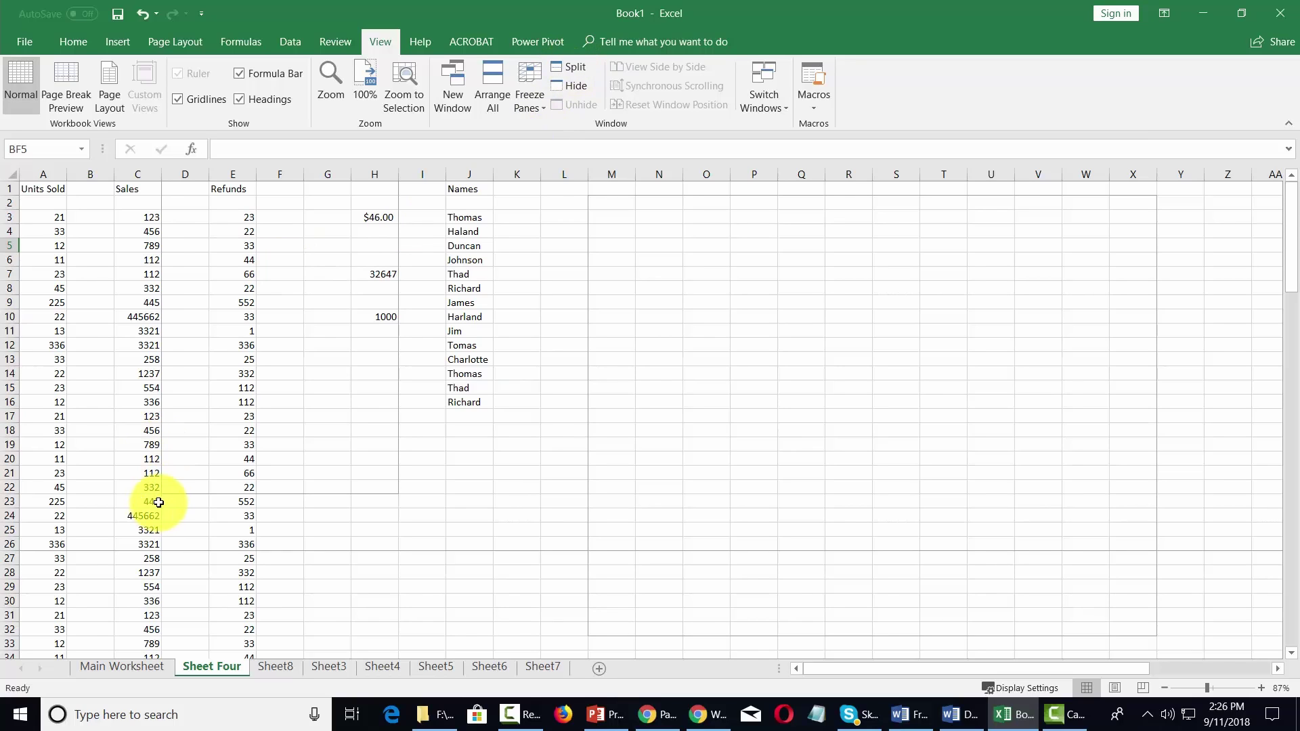
left_click(12, 546)
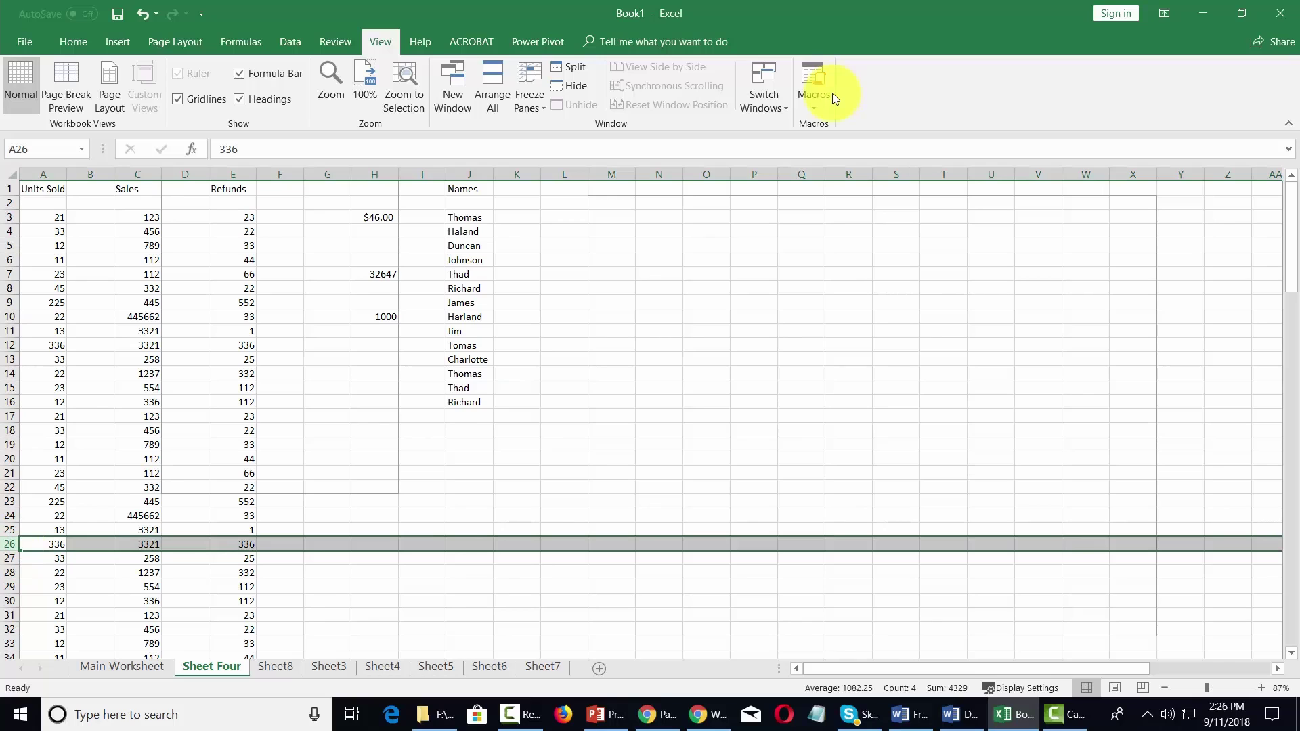
left_click(570, 66)
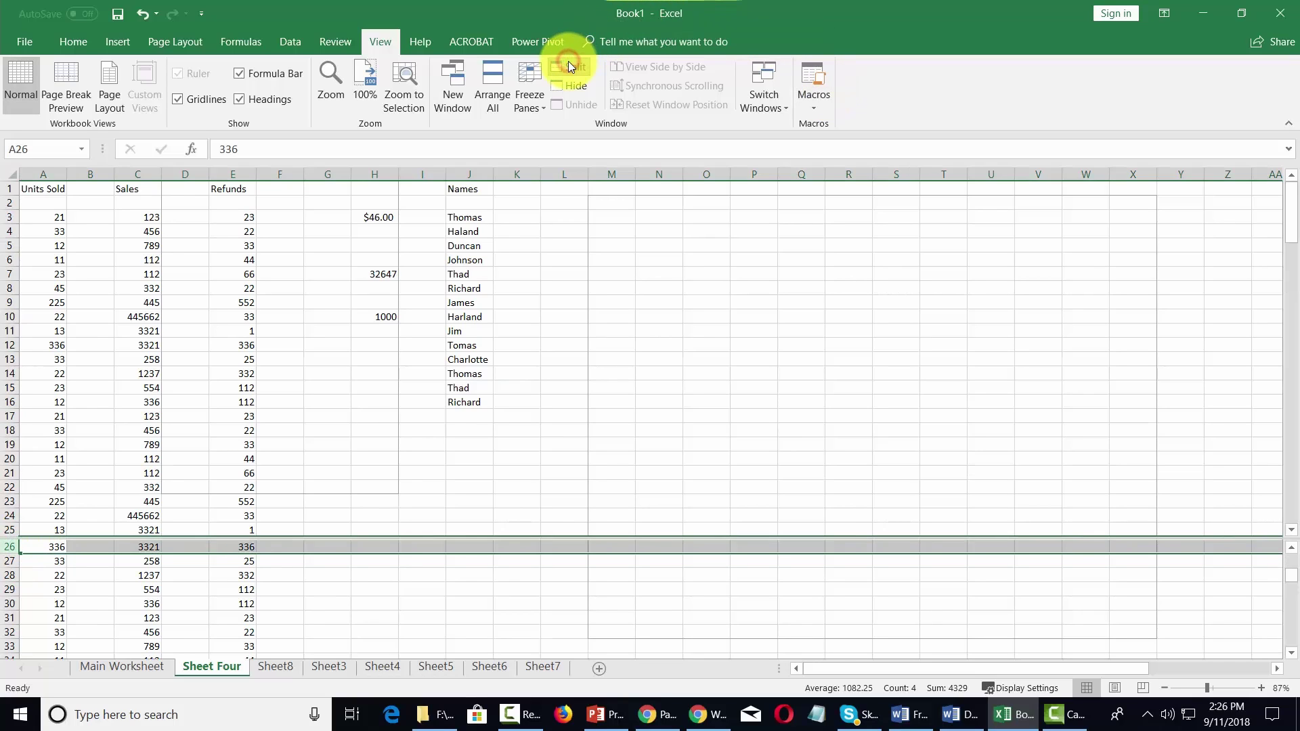
left_click(362, 605)
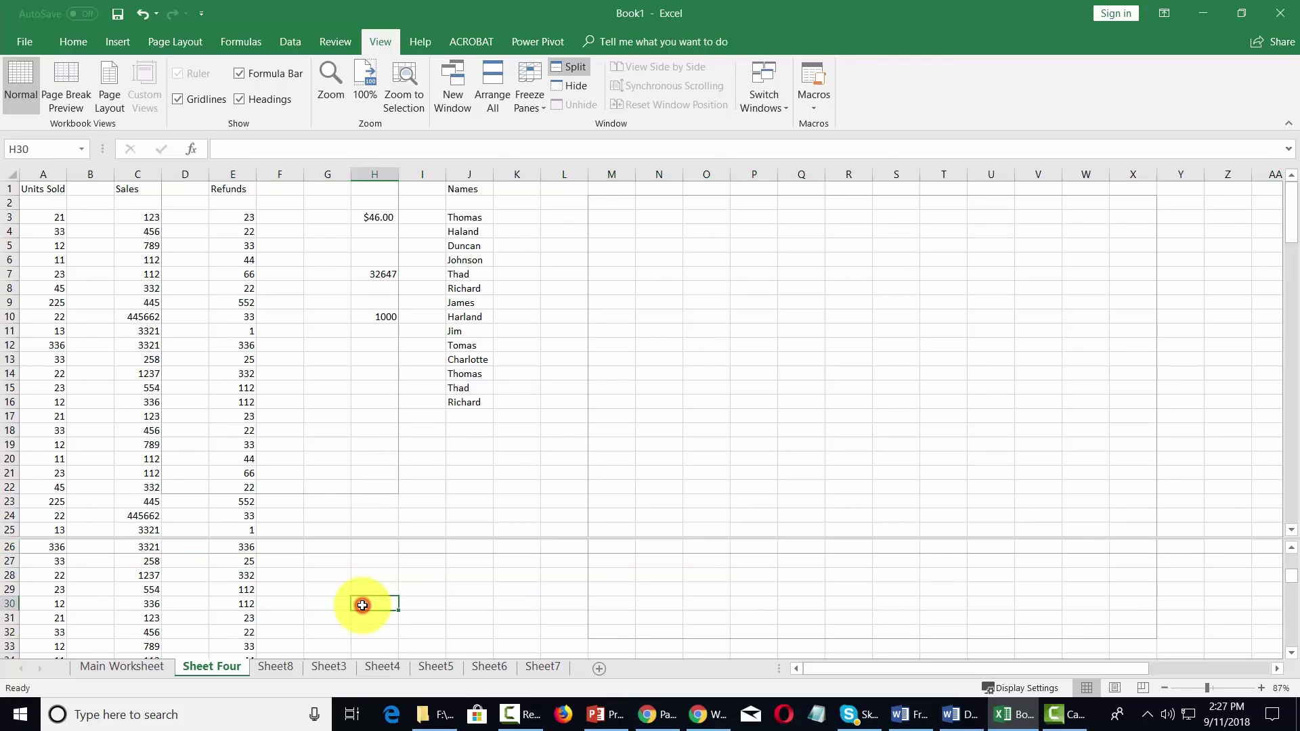
key("Down")
key("Down")
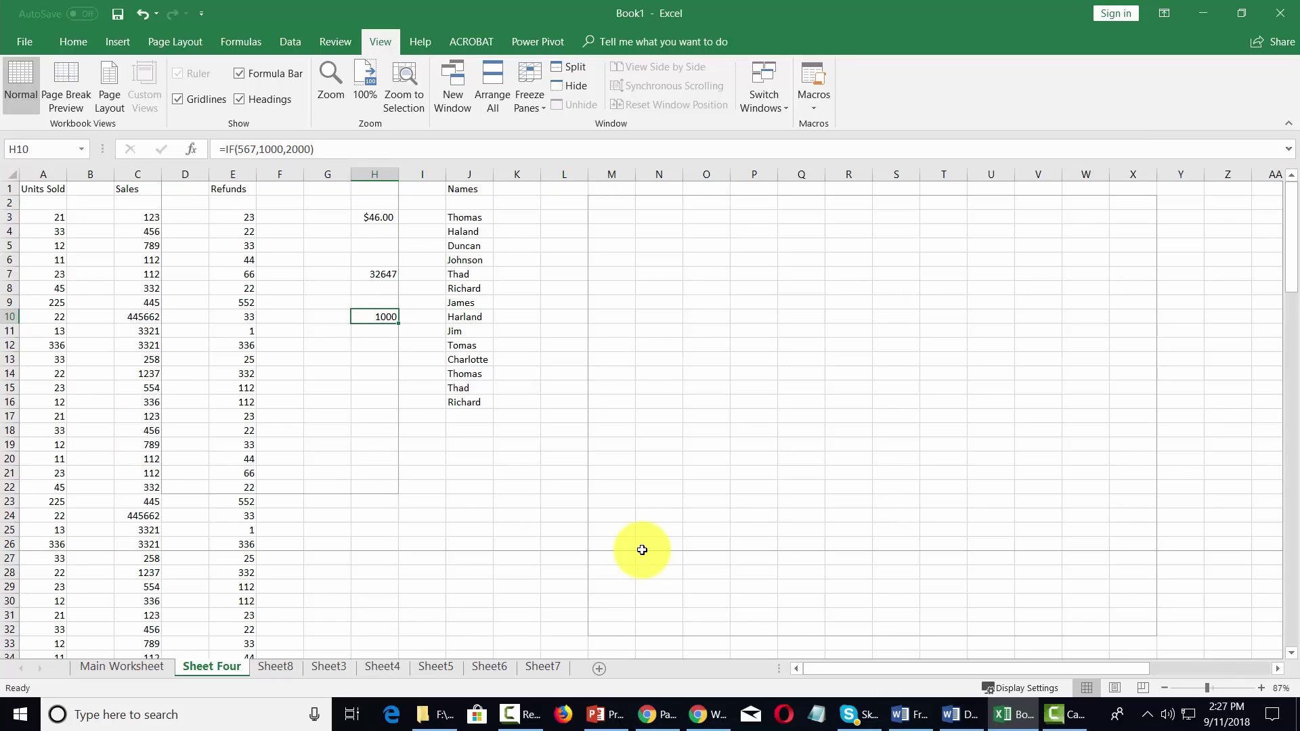
- Freeze the top row holding the Units Sold, Sales and Refunds headings
left_click(12, 189)
left_click(530, 100)
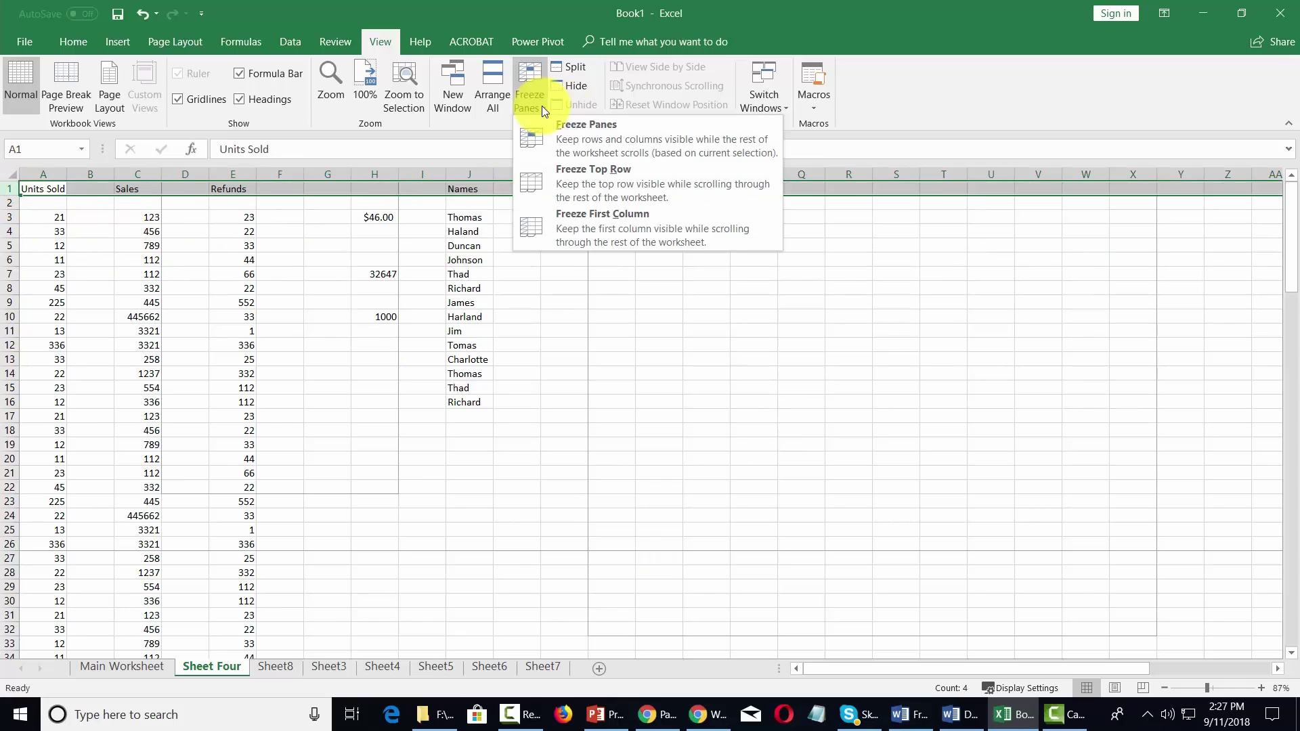
left_click(588, 181)
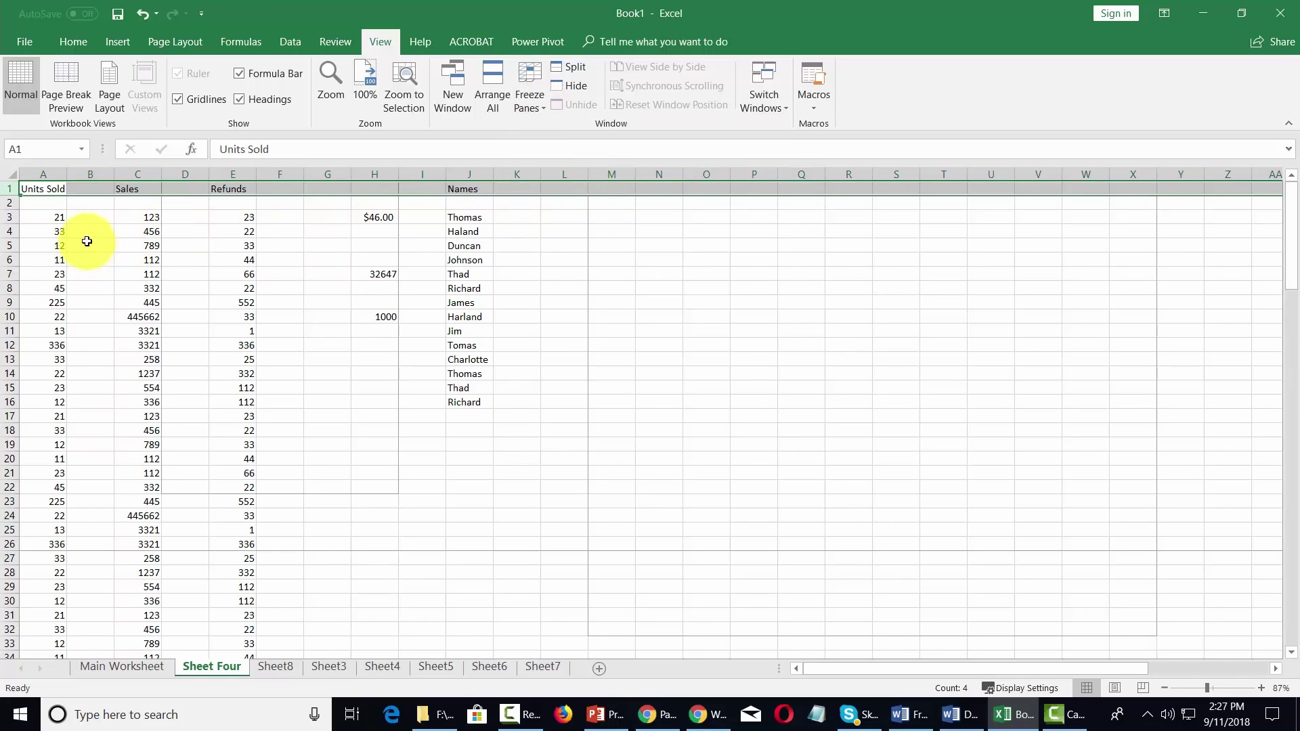
- Move down through the data to confirm the heading row stays fixed
left_click(90, 218)
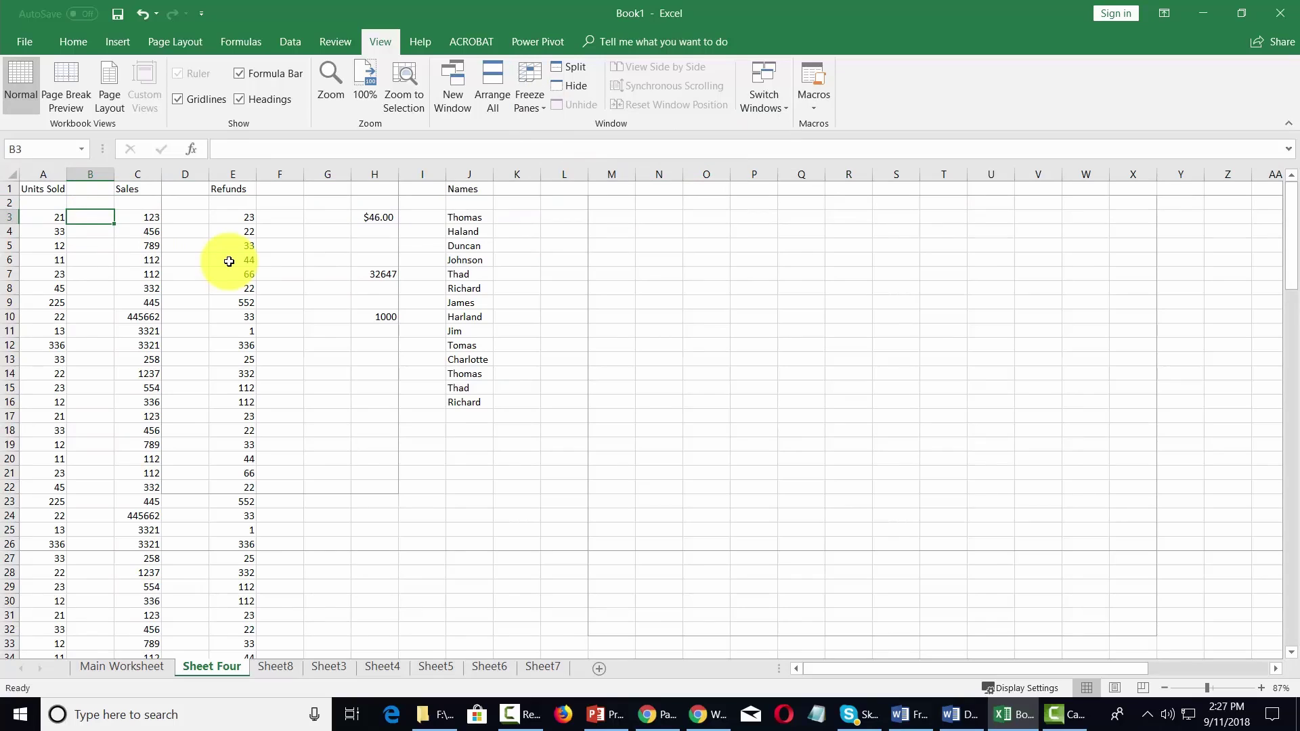
key("Down")
key("Down")
key("Down")
key("Down")
key("Down")
key("Down")
key("Down")
key("Down")
key("Down")
key("Down")
key("Down")
key("Down")
key("Down")
key("Down")
key("Down")
key("Down")
key("Down")
key("Down")
key("Down")
key("Down")
key("Down")
key("Down")
key("Down")
key("Down")
key("Down")
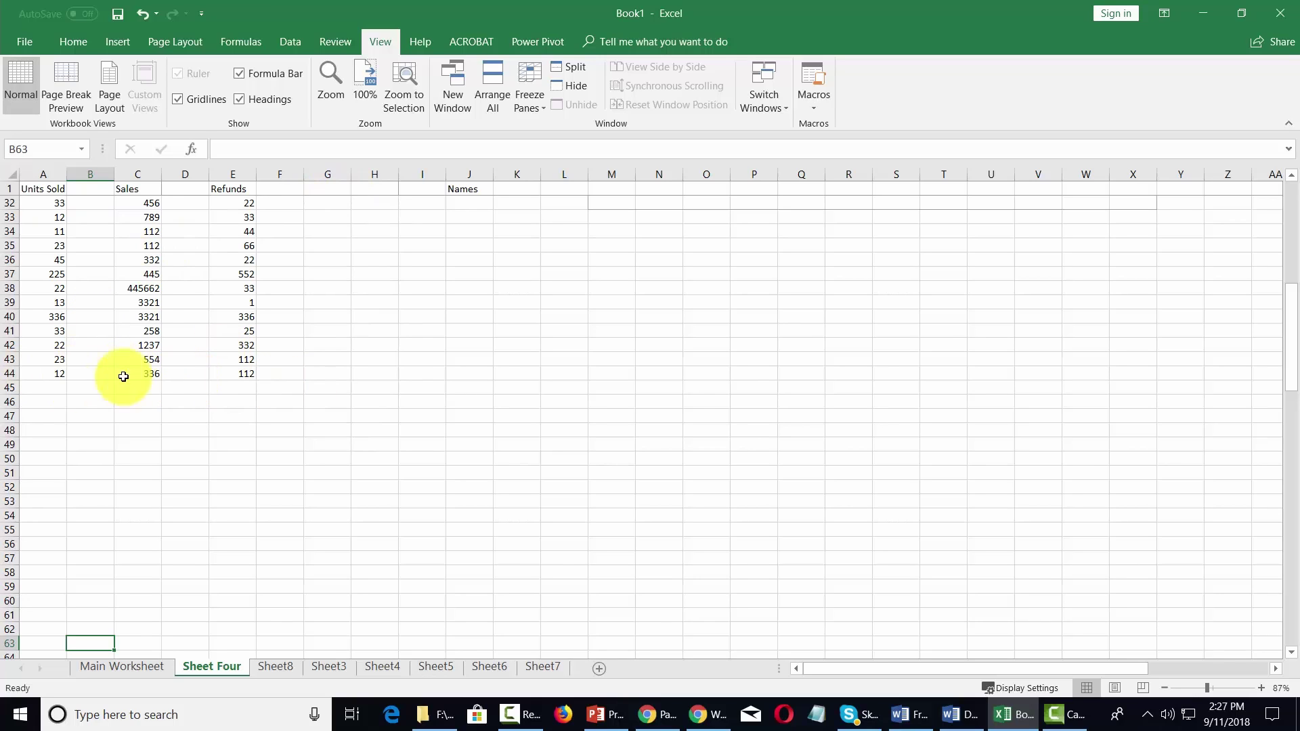
scroll(488, 166, "up", 10)
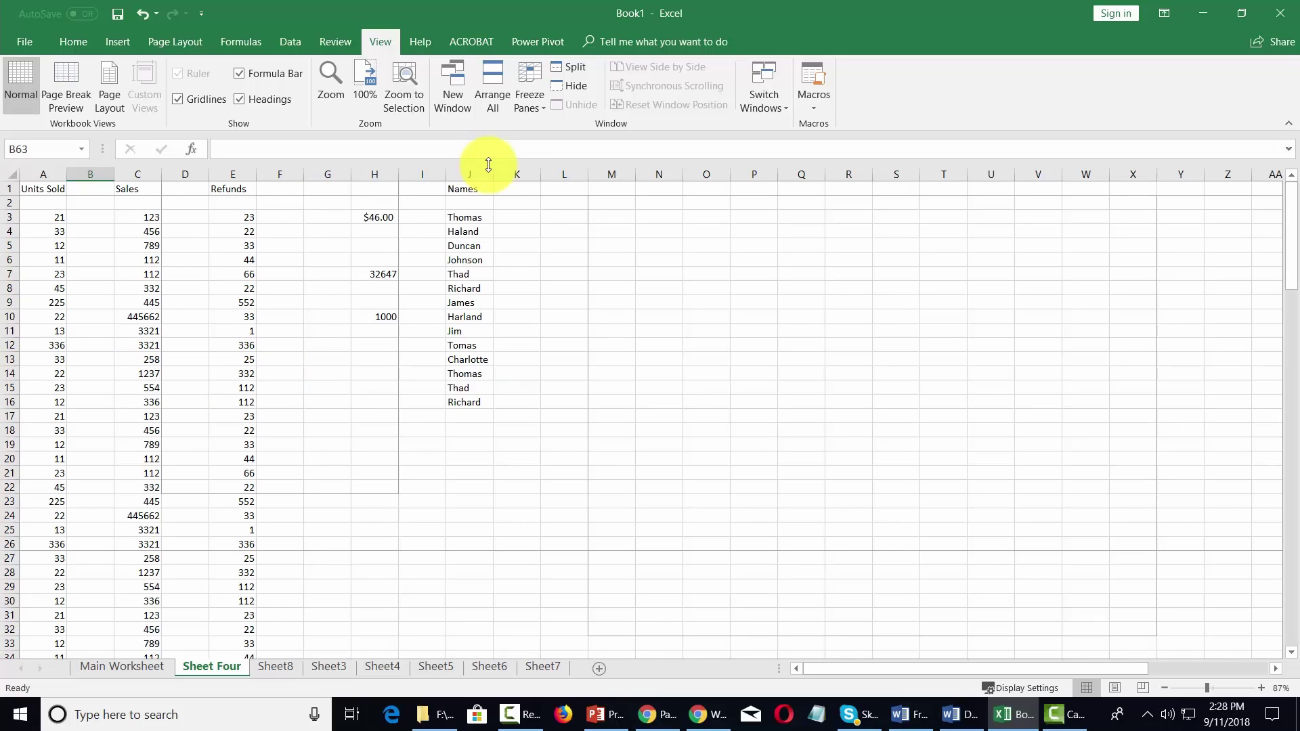
left_click(535, 112)
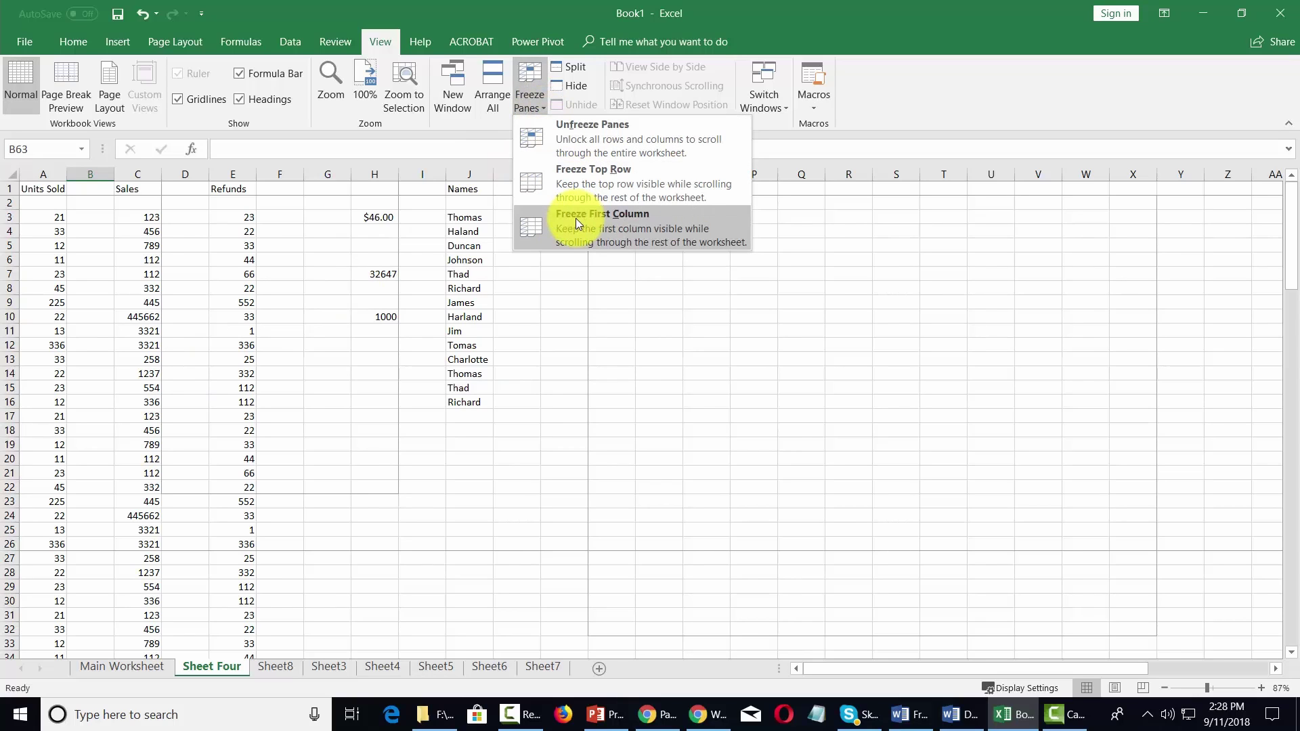
left_click(930, 105)
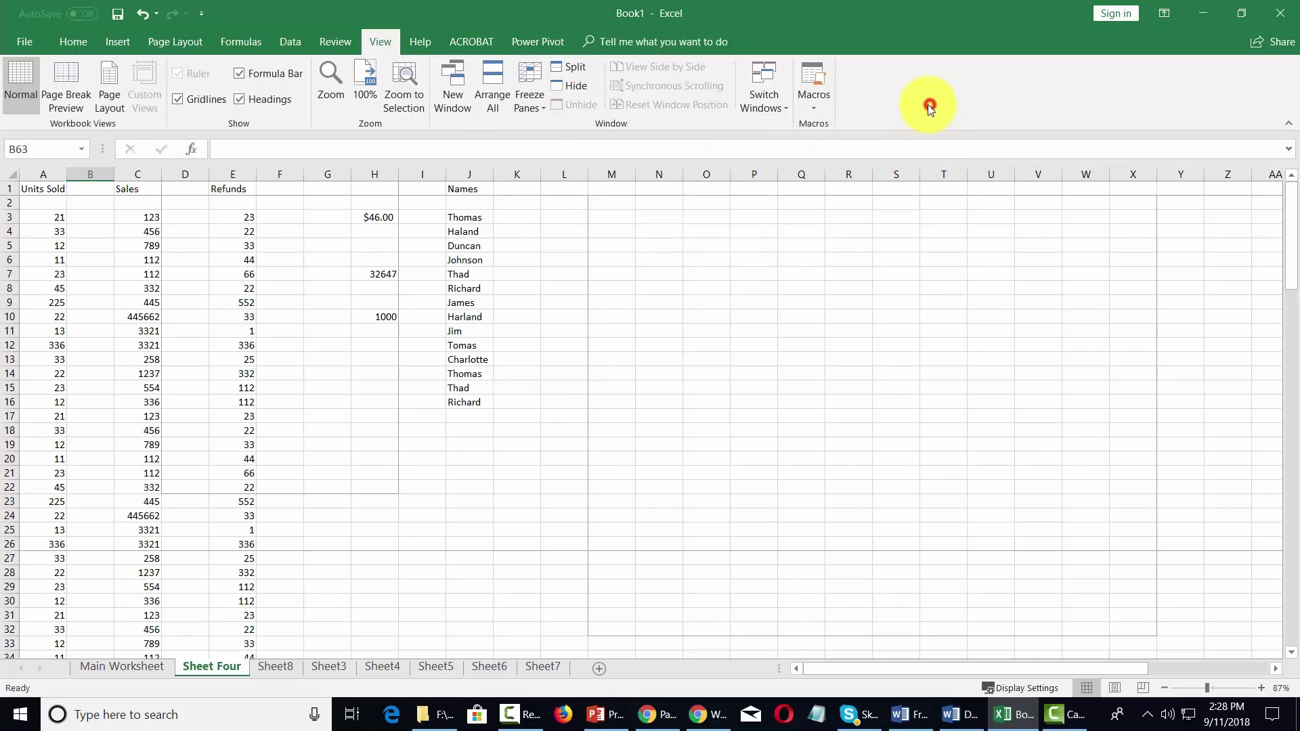
- Show the Macros menu listing View Macros, Record Macro and Use Relative References
left_click(814, 107)
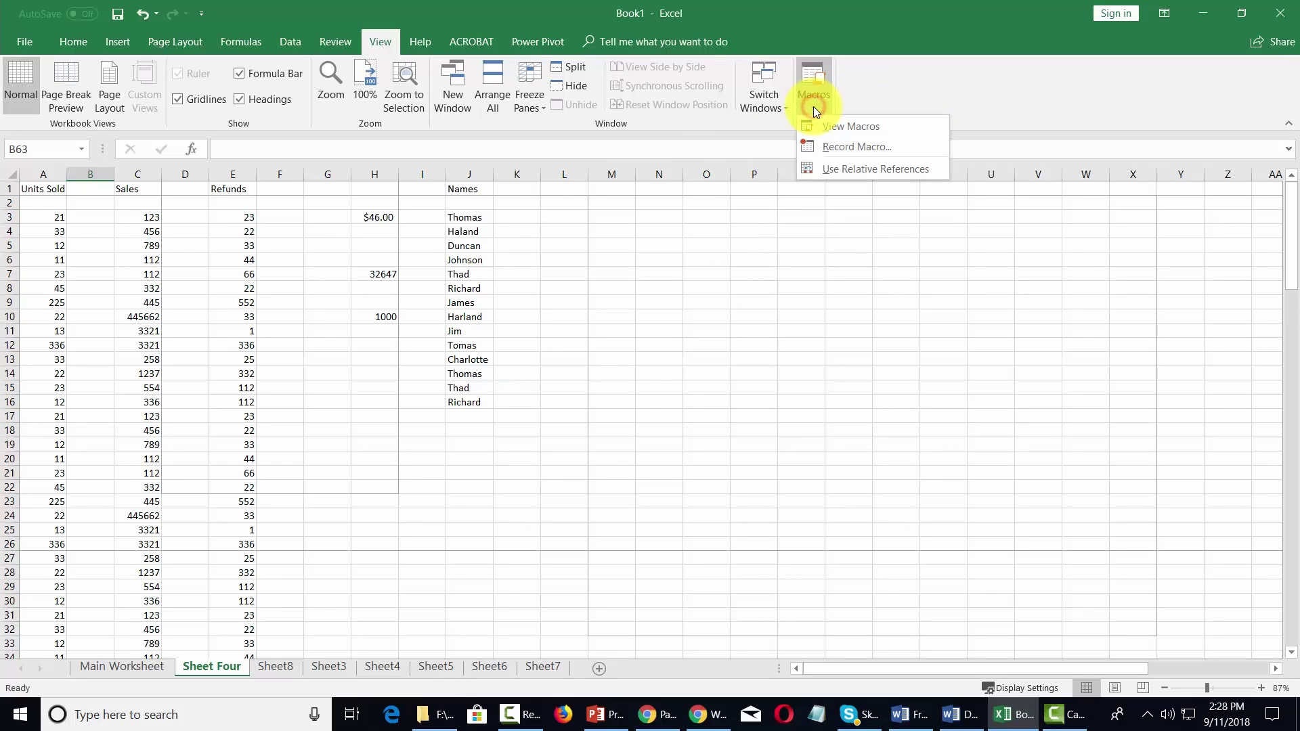